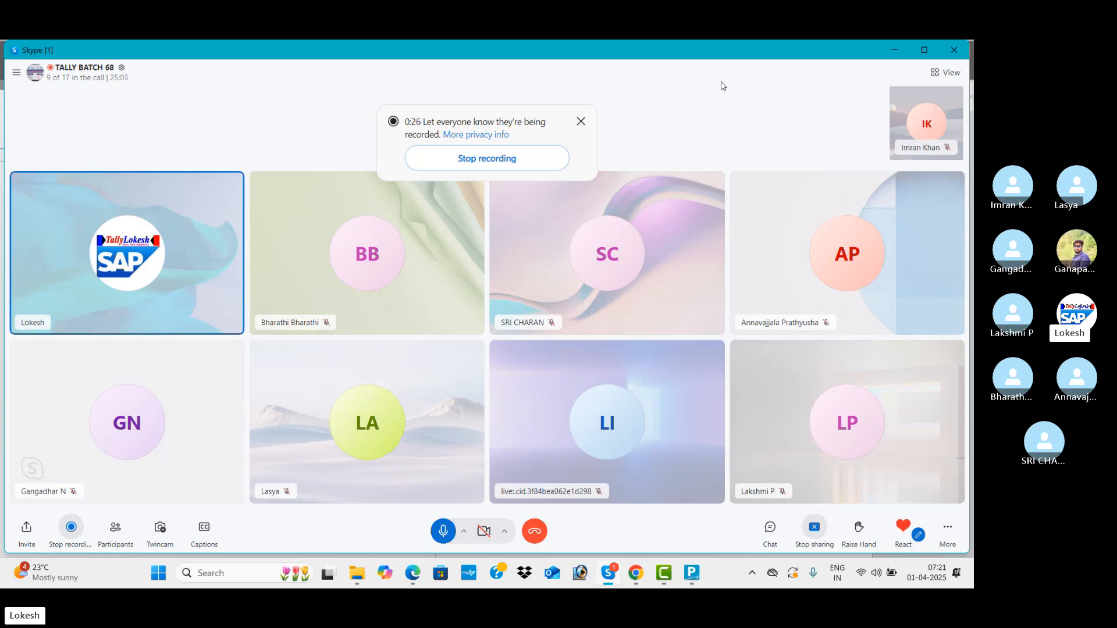
- Look over the group call's chat and close it again
left_click(769, 529)
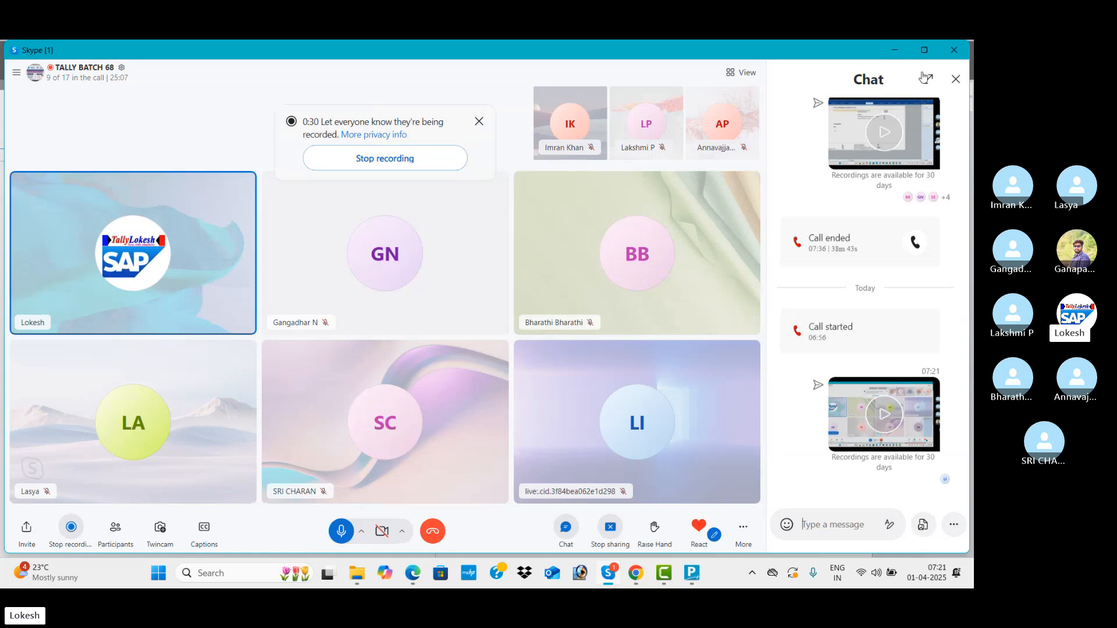
left_click(956, 81)
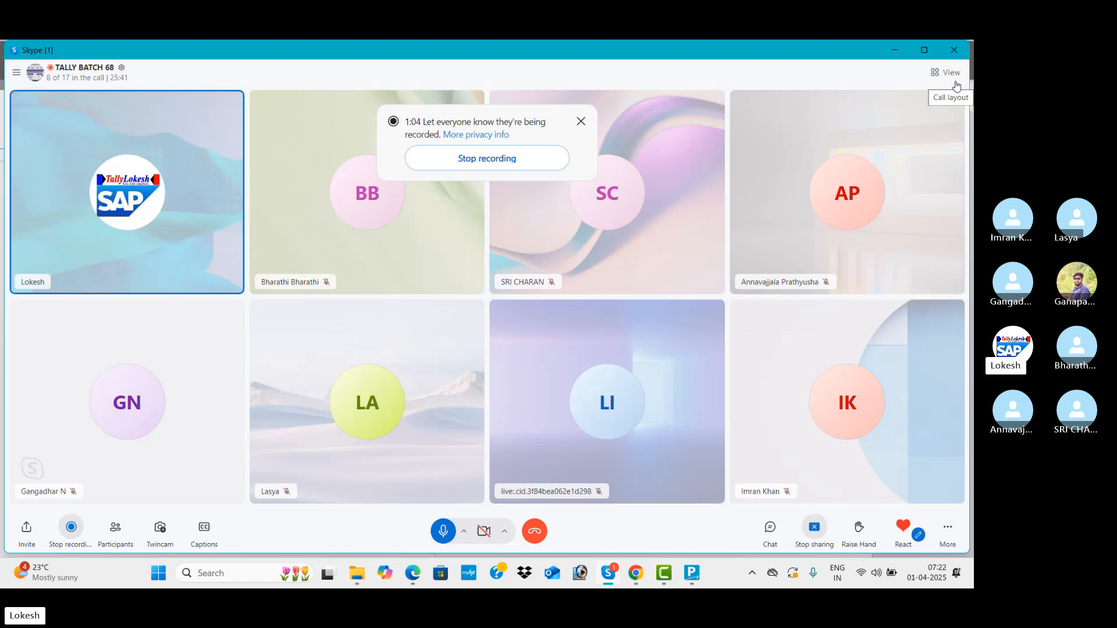
- Switch to the 30 - DAYS MATERIAL 1 PDF in Edge and read the Problem-11 multicurrency transactions on page 45
key("alt+Tab")
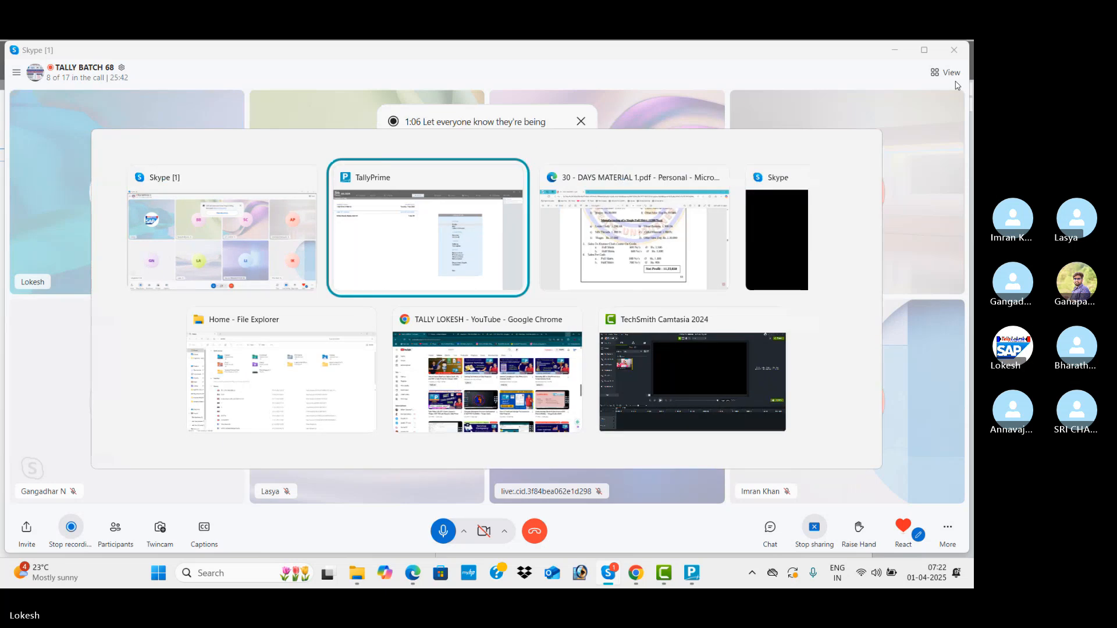
key("alt+Tab")
key("Down")
key("Down")
key("Down")
key("Down")
key("Down")
key("Down")
key("Down")
key("Down")
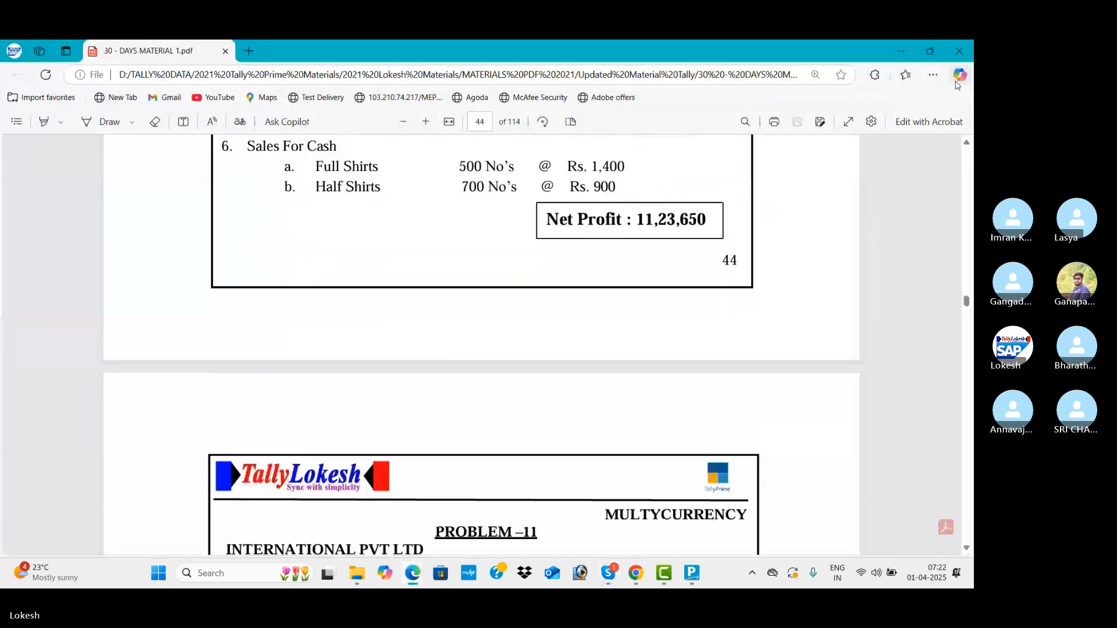
key("Down")
key("Down")
key("Down")
key("Down")
key("Down")
key("Down")
key("Down")
key("Down")
key("Down")
key("Down")
key("Down")
key("Down")
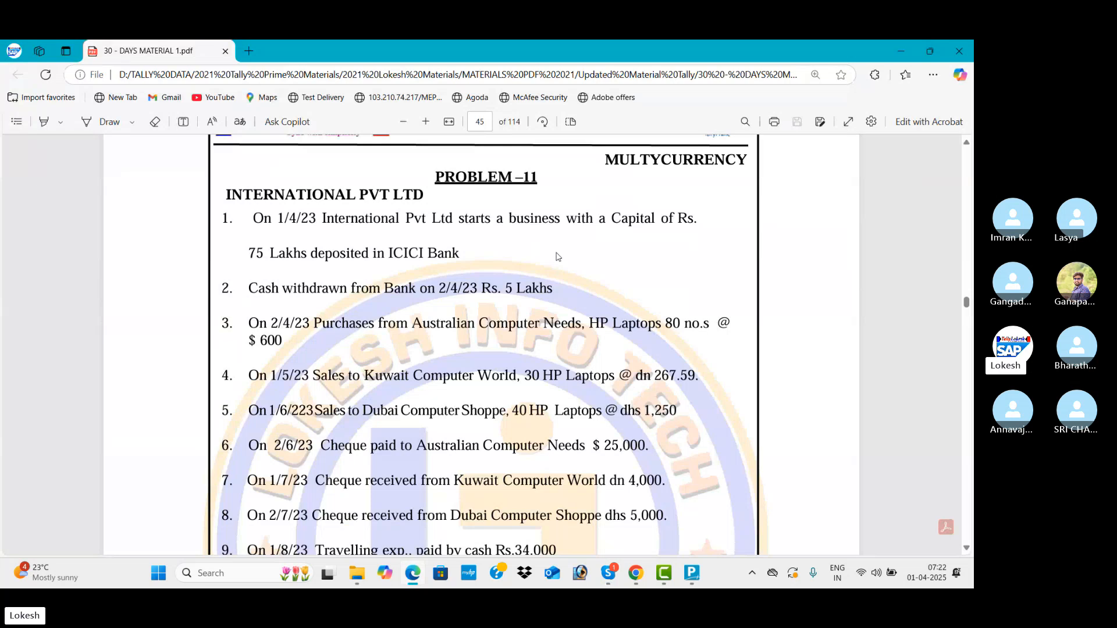
- Examine the remaining Problem-11 transactions and the currency rate table, and highlight the net profit figure
key("Down")
key("Down")
key("Down")
key("Down")
key("Down")
key("Down")
key("Down")
key("Down")
key("Down")
key("Down")
key("Down")
key("Down")
key("Down")
key("Down")
key("Down")
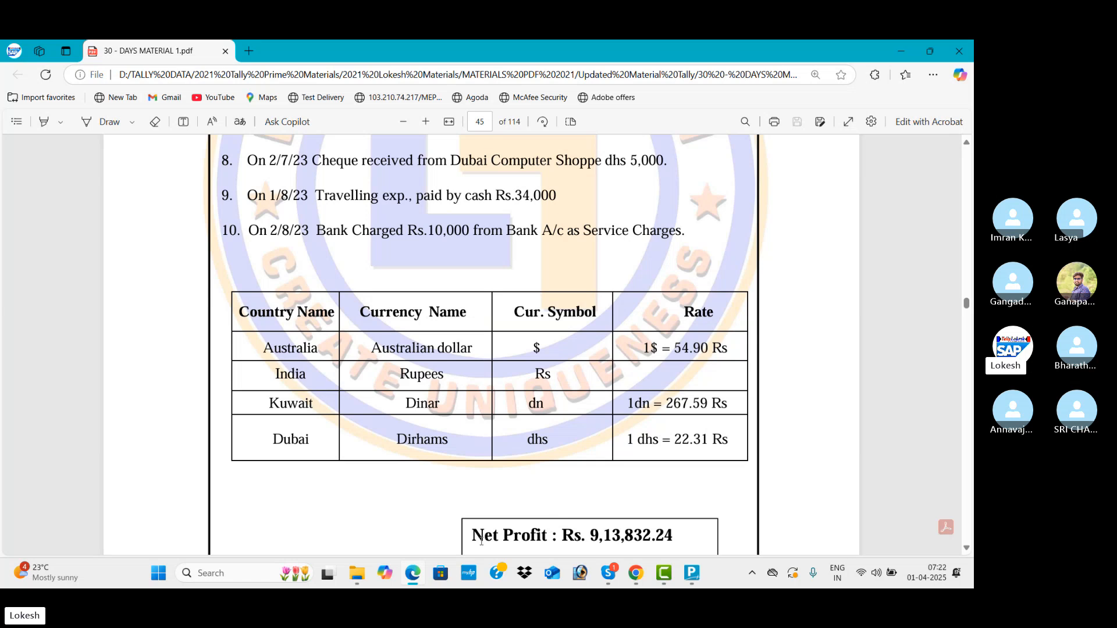
left_click_drag(475, 536, 673, 533)
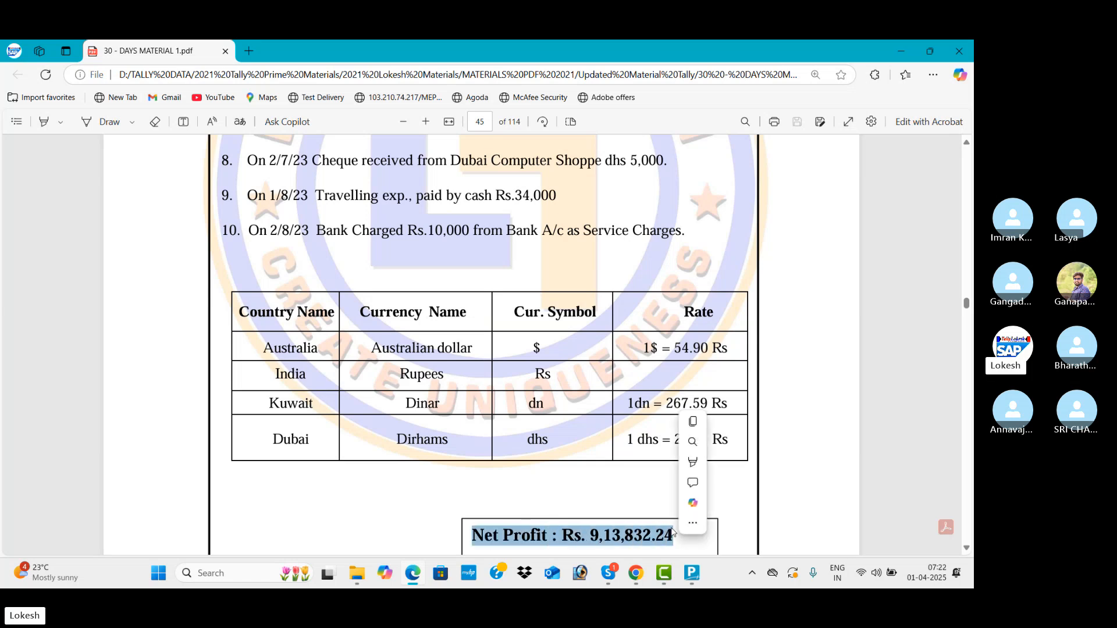
- Switch to TallyPrime and start a new company named International Pvt Ltd April 01 with the same mailing name
key("alt+Tab")
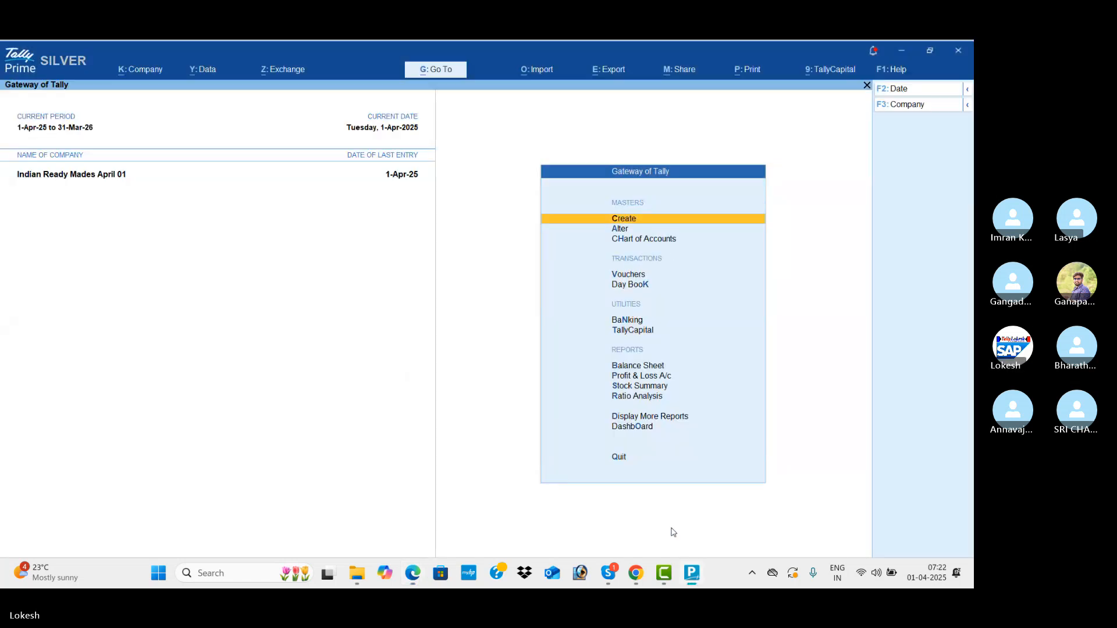
left_click(151, 70)
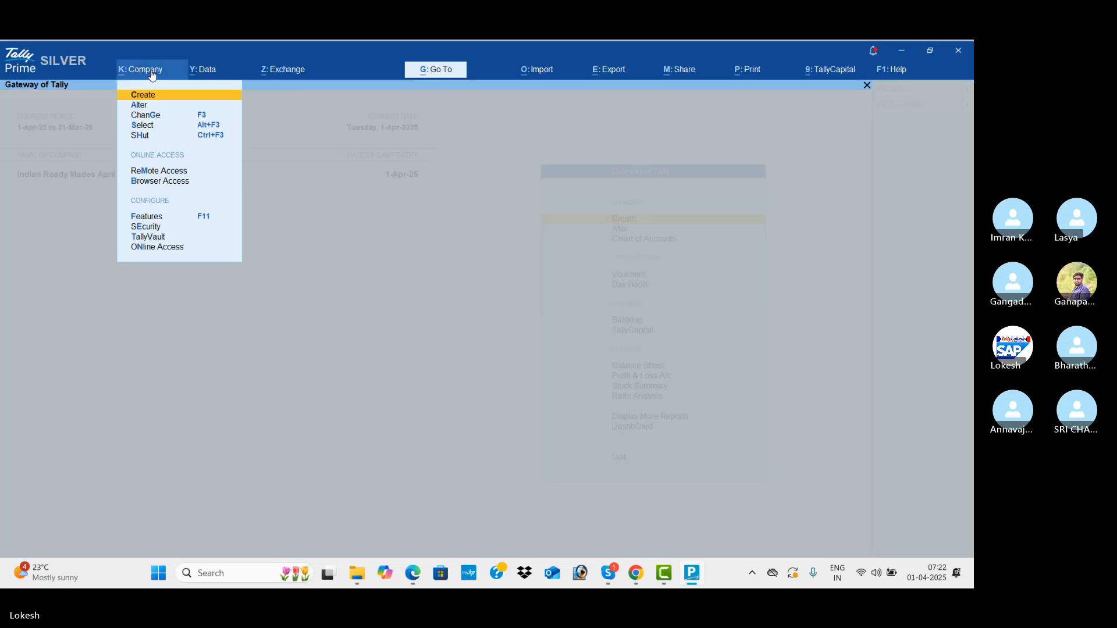
key("Return")
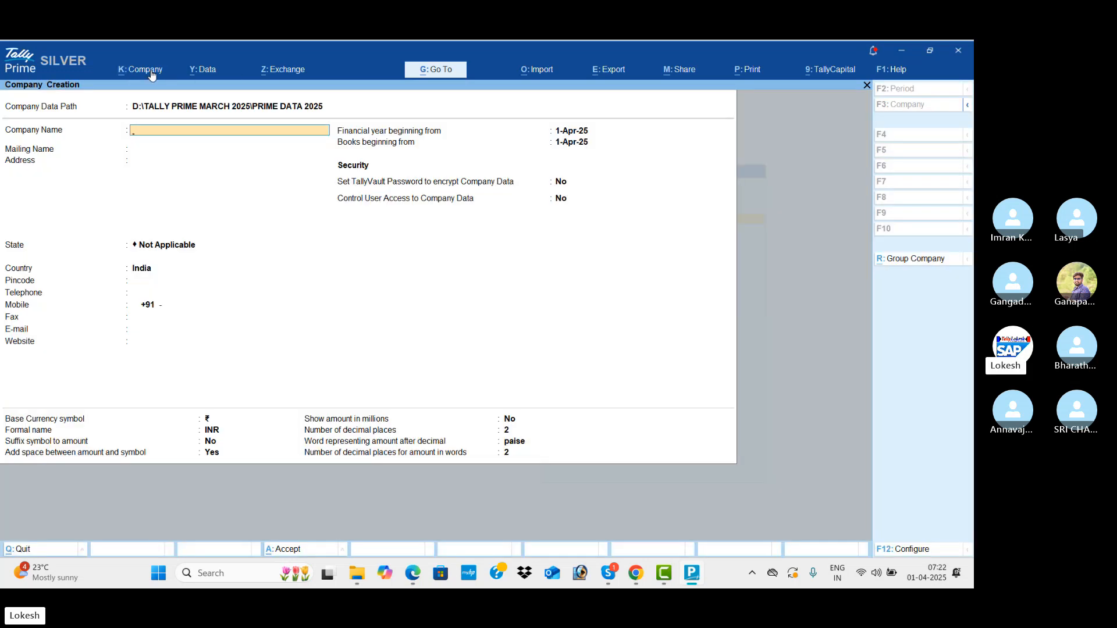
type("Inte")
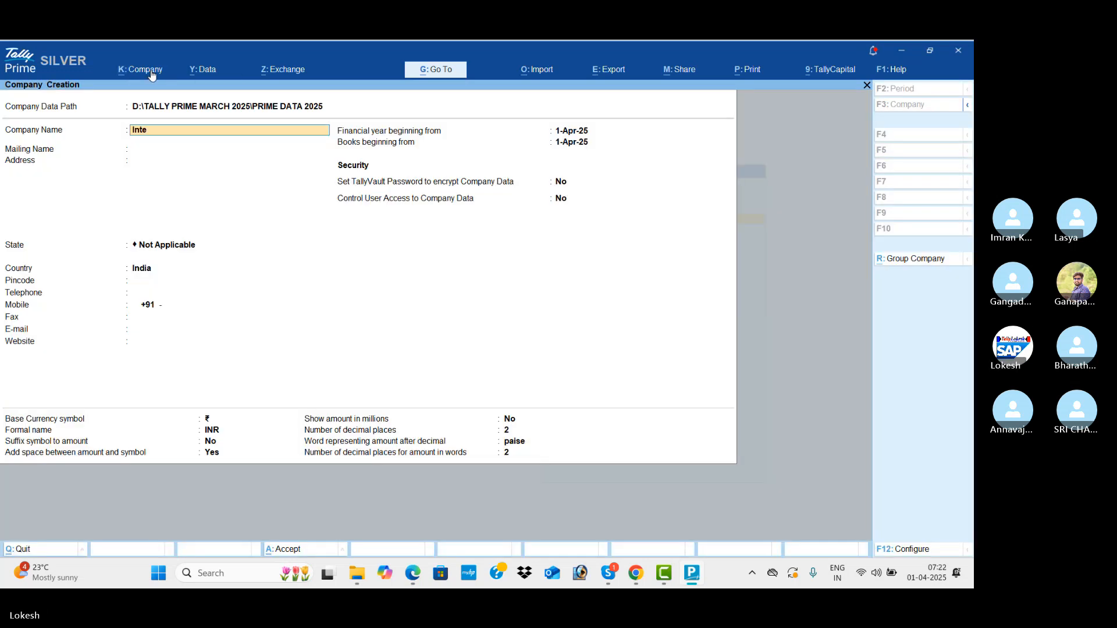
type("rnational")
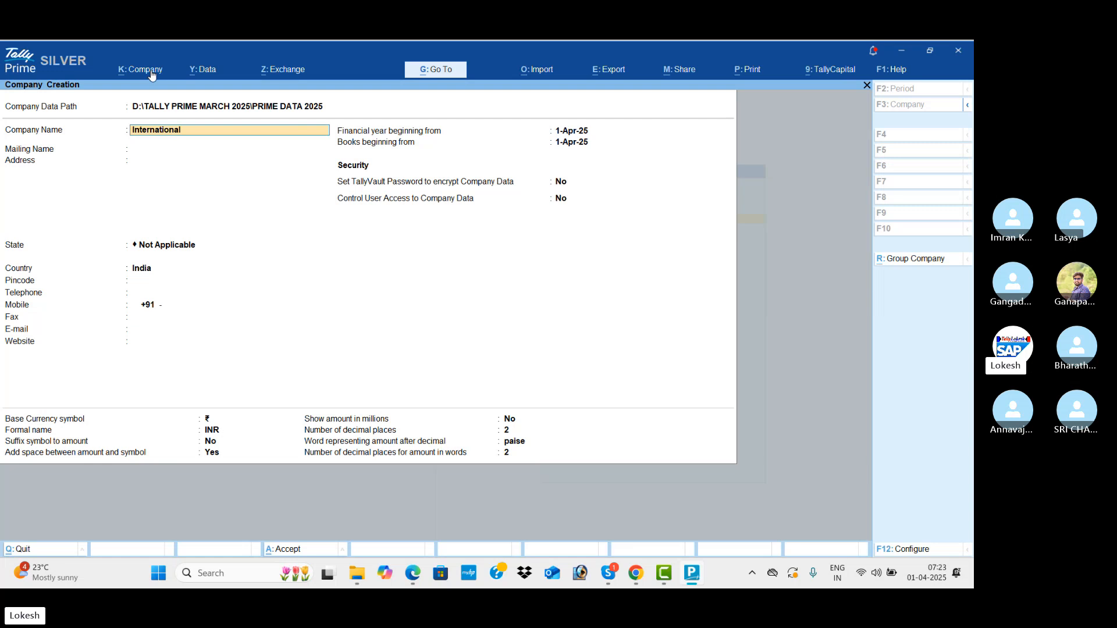
type(" Pvt Ltd April 01")
key("Return")
key("Return")
key("Return")
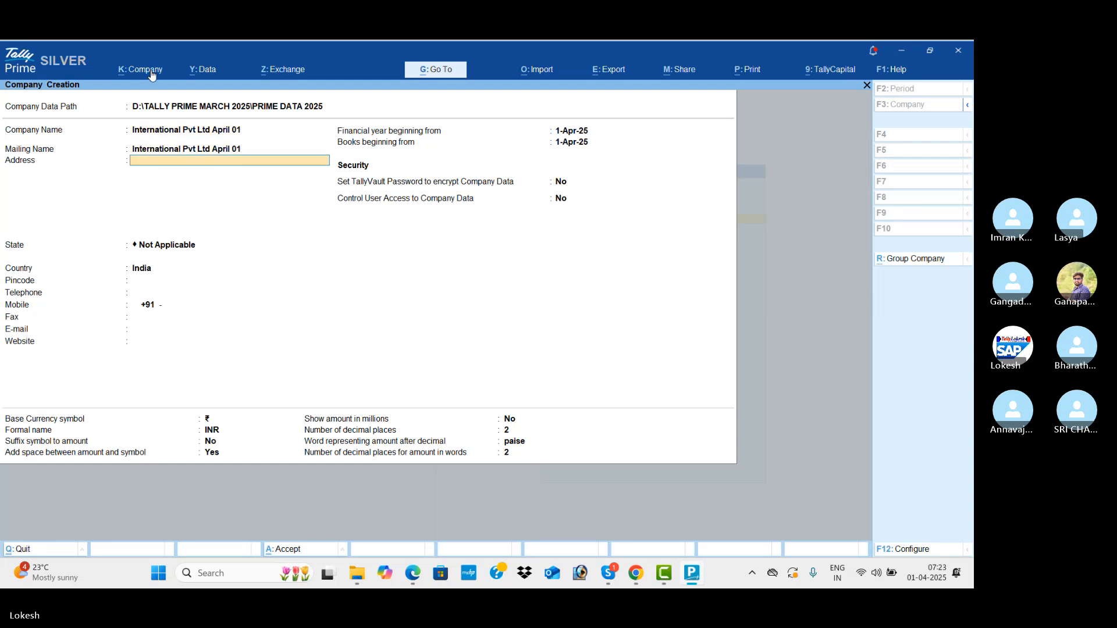
- Set the company's state to Andhra Pradesh, keep the remaining default details and create the company
key("Down")
key("Down")
key("Return")
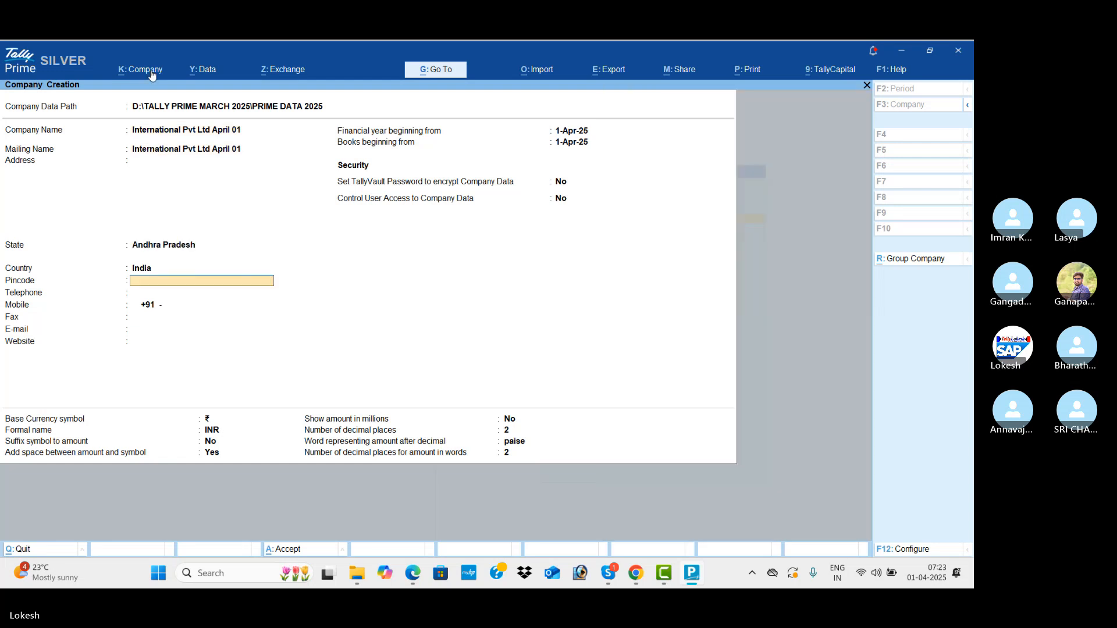
key("Return")
key("Return")
key("Return")
key("Return")
key("Return")
key("Return")
key("Return")
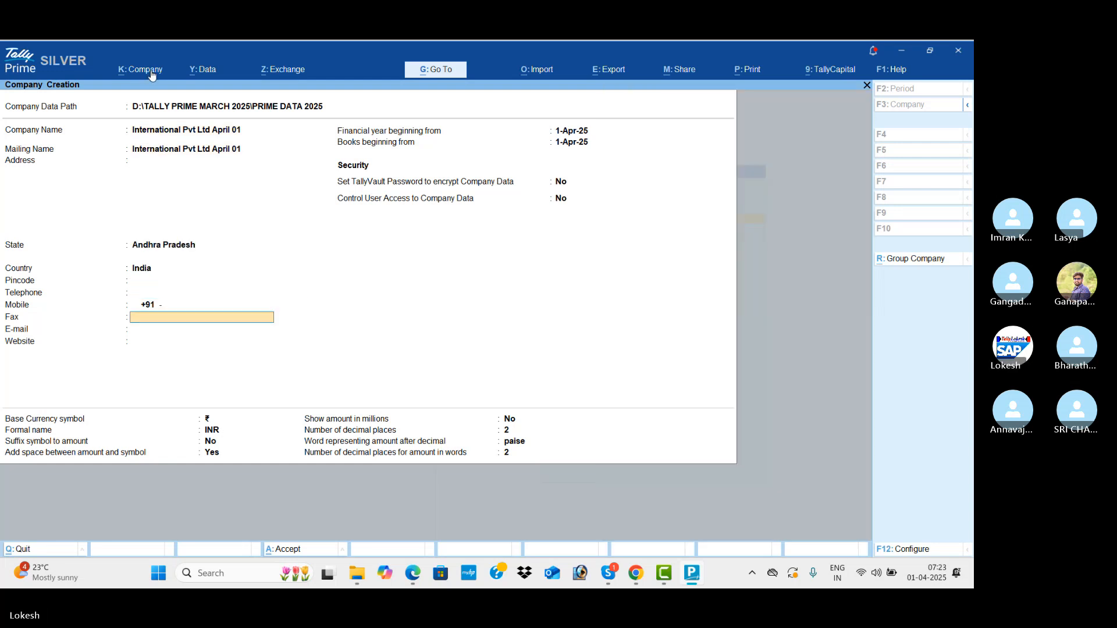
key("Return")
key("Return")
key("Return")
key("Return")
key("Return")
key("Return")
key("Return")
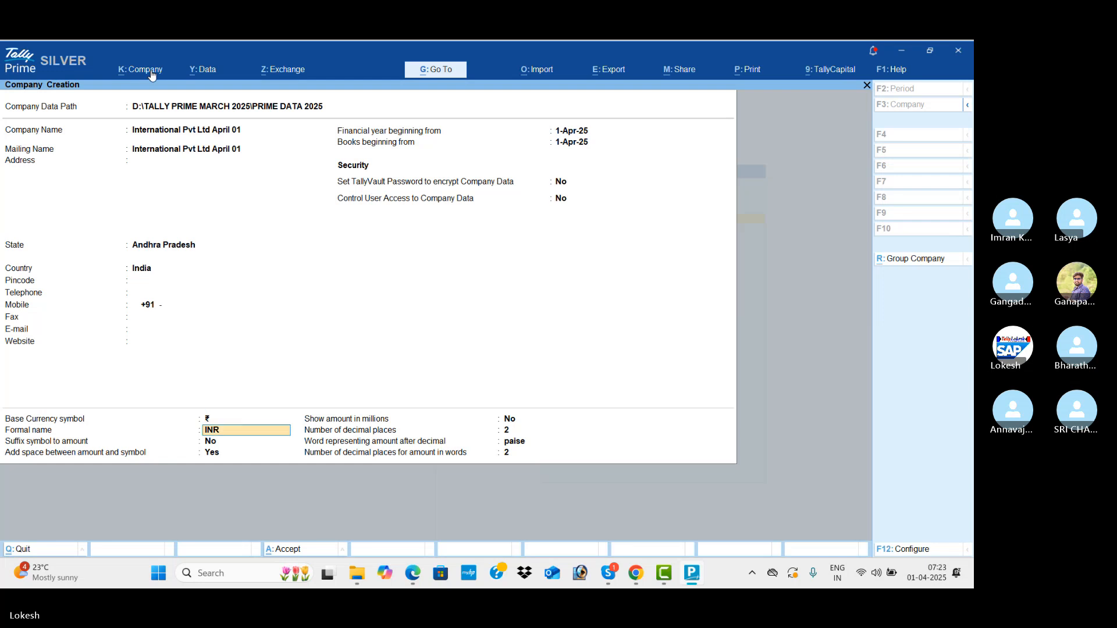
key("Return")
key("Return")
key("Return")
key("Return")
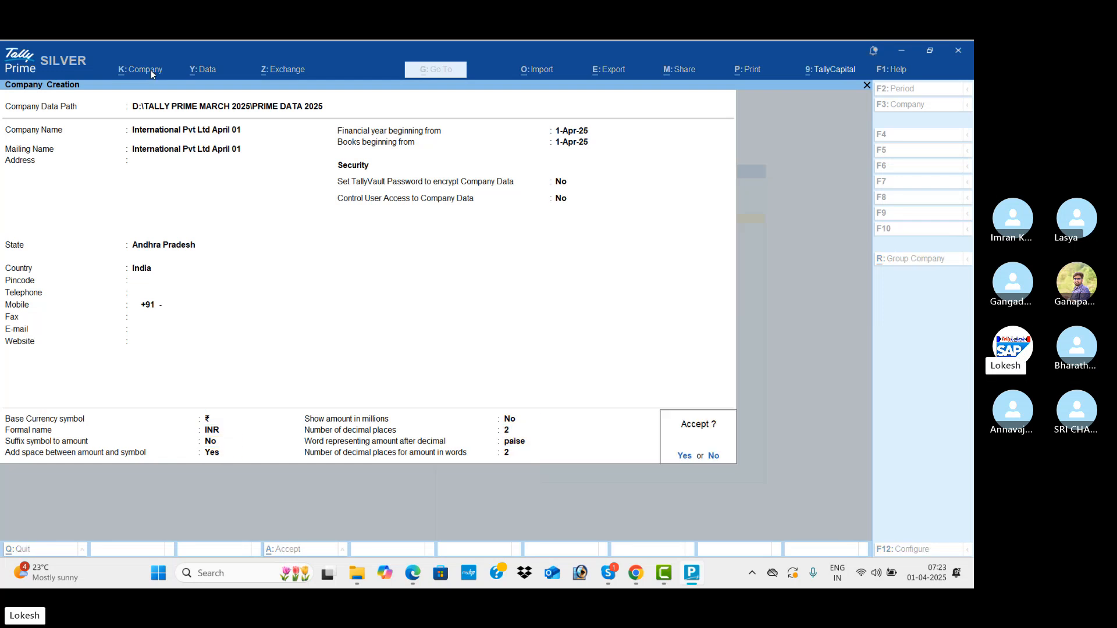
key("Return")
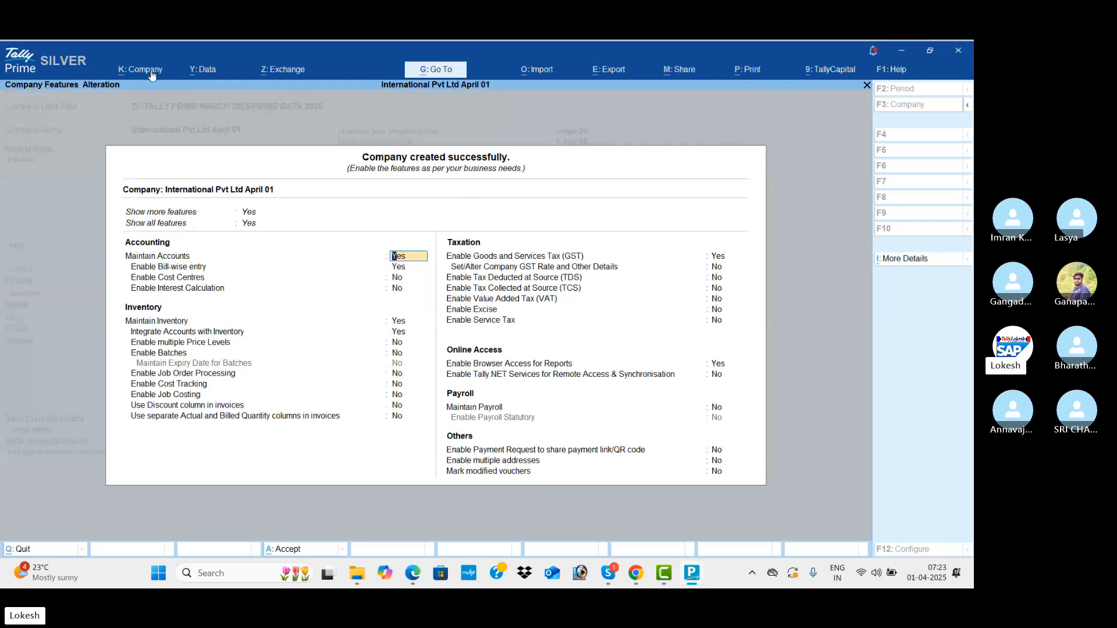
- Disable bill-wise entry in the company features and keep the other accounting and inventory defaults
key("Return")
type("n")
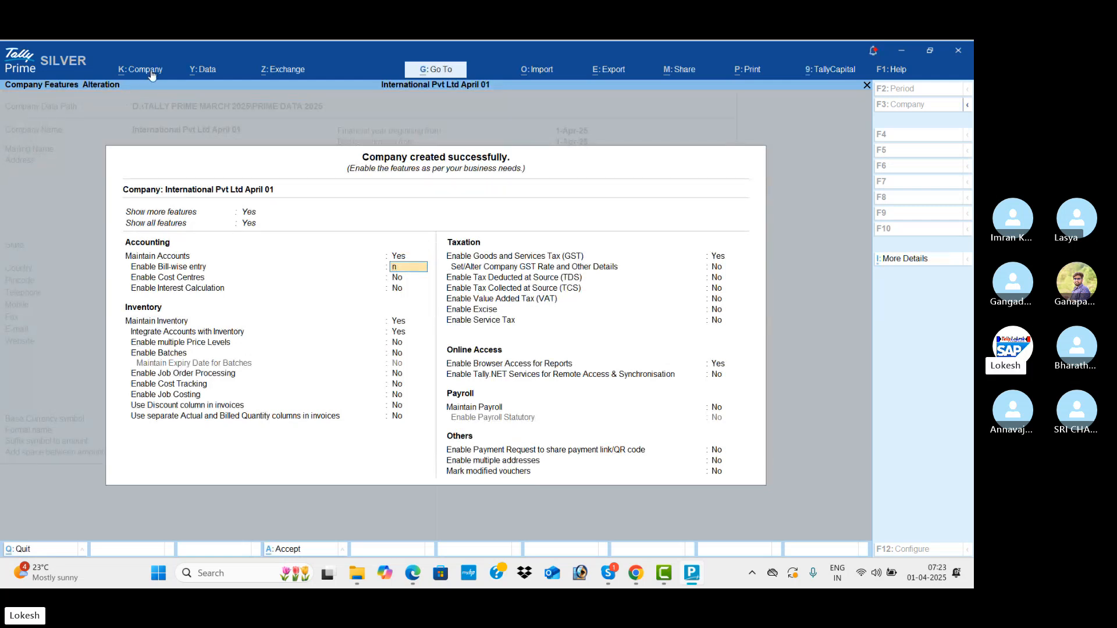
key("Return")
key("Return")
key("Return")
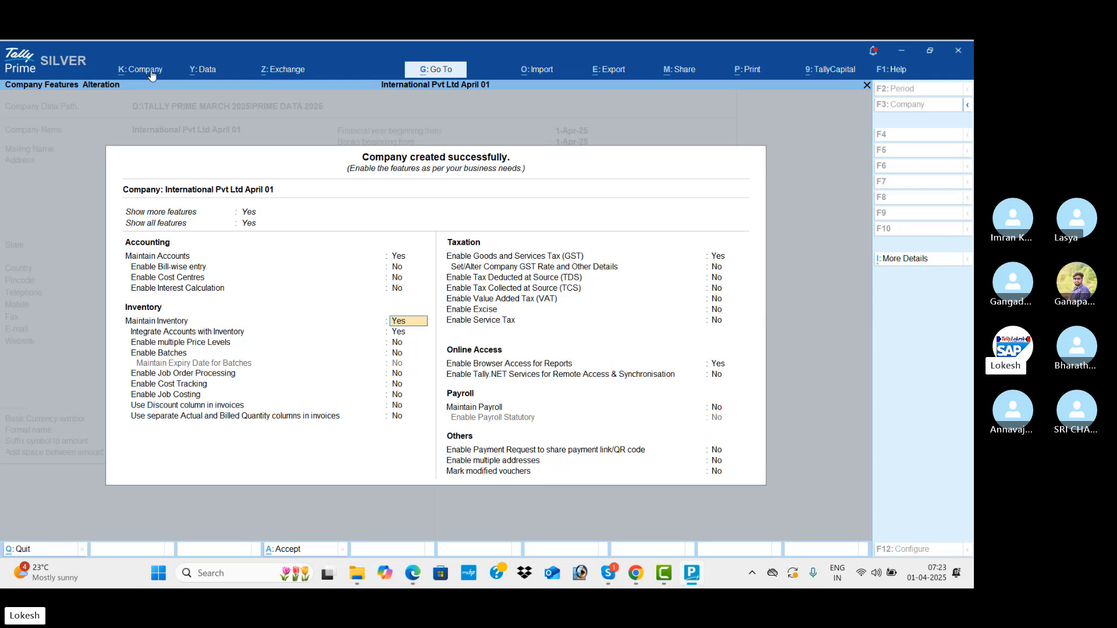
key("Return")
key("Return")
key("Return")
key("Return")
key("Return")
key("Return")
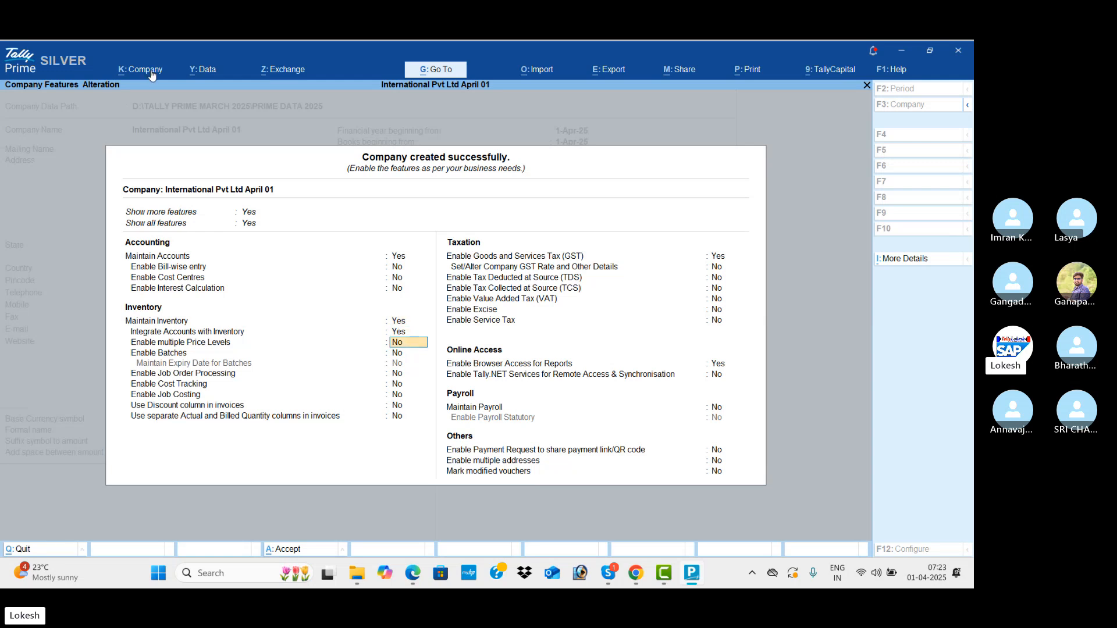
key("Return")
key("Return")
key("Return")
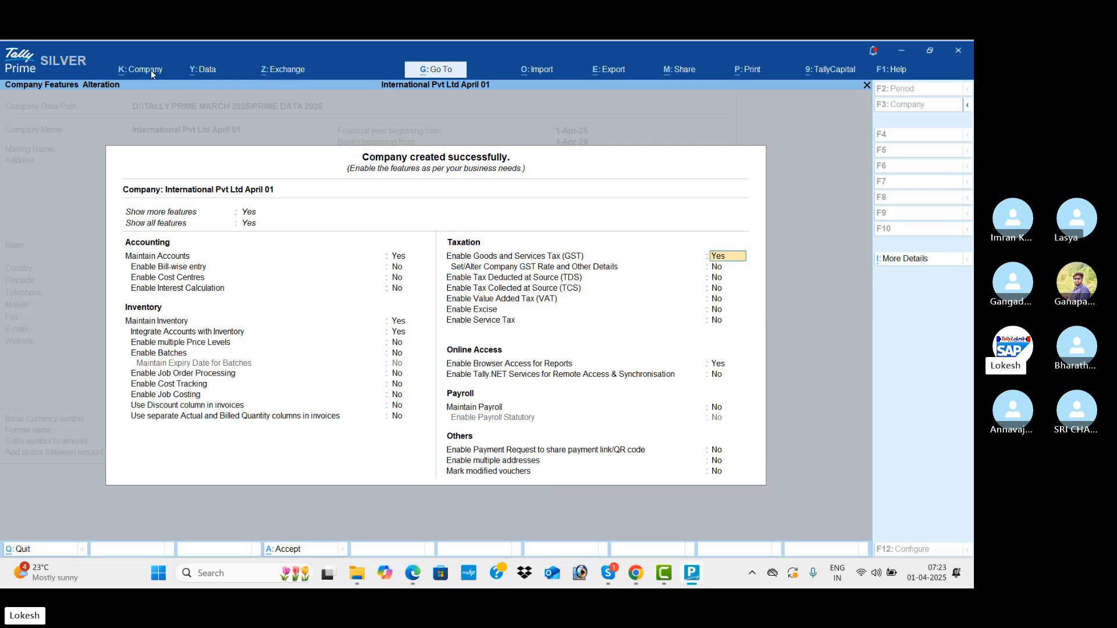
- Disable Goods and Services Tax and browser access for reports, and save the company features
key("n")
key("Return")
key("Return")
key("Return")
key("Return")
key("Return")
key("Return")
key("n")
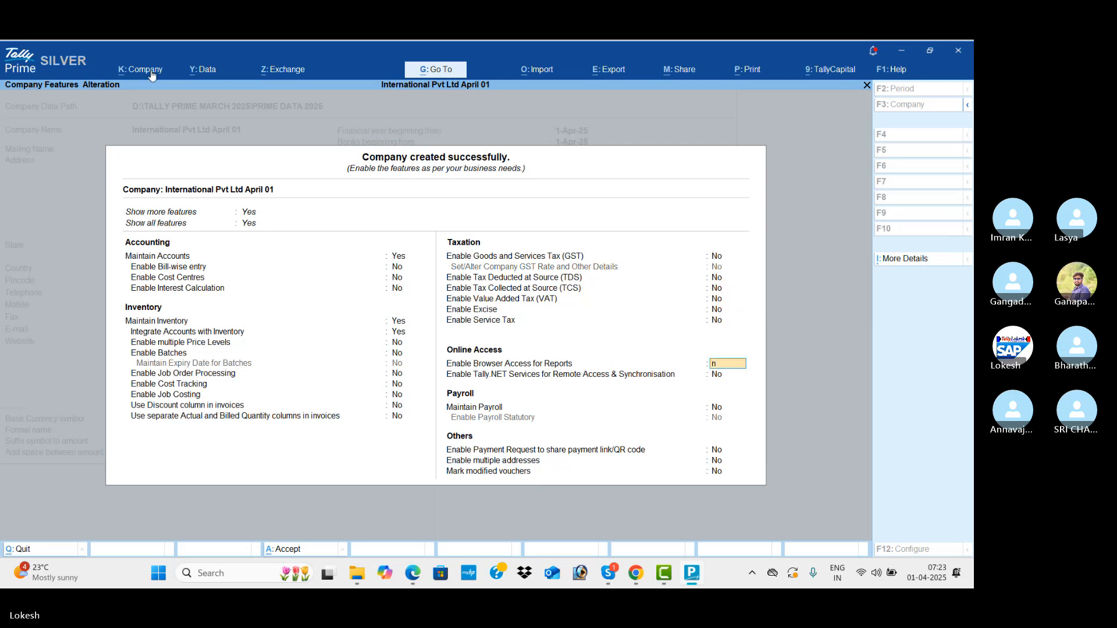
key("Return")
key("Return")
key("Return")
key("Return")
key("Return")
key("Return")
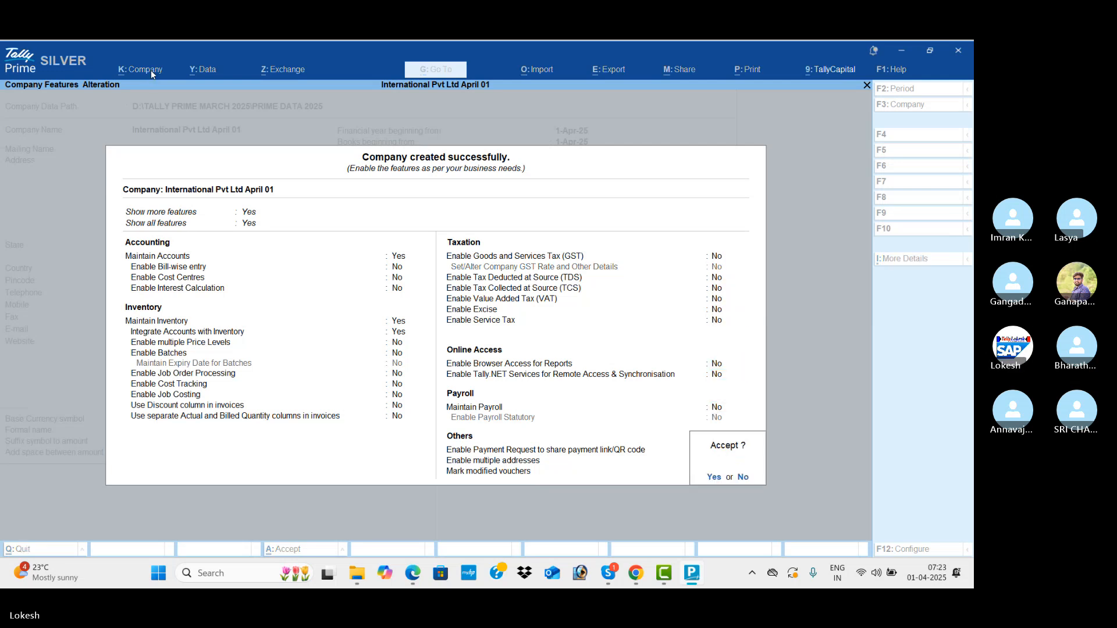
key("Return")
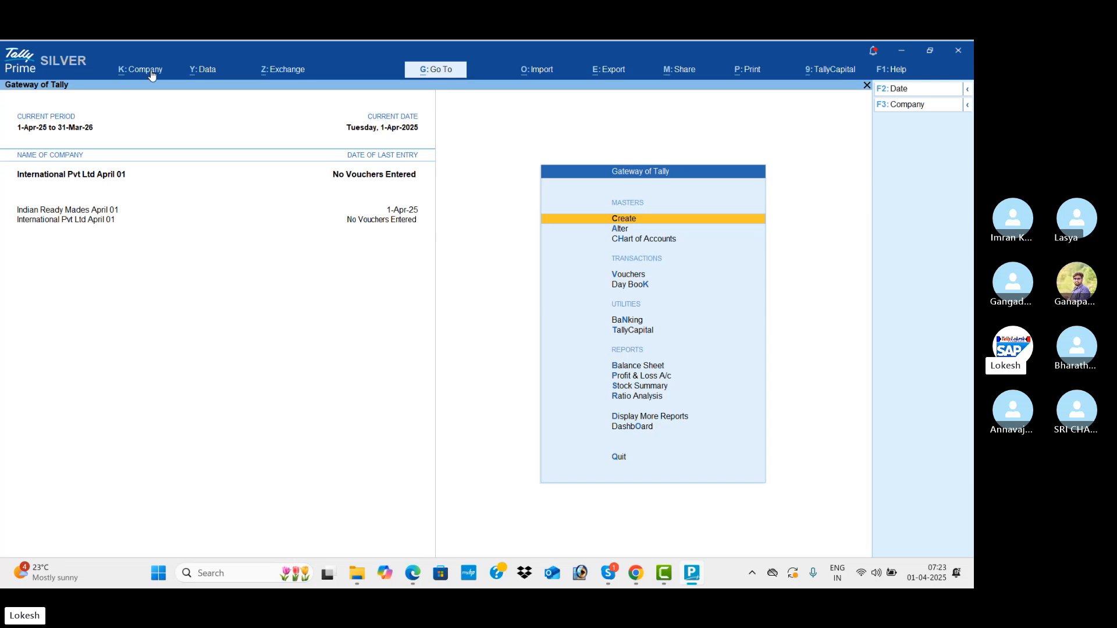
- Open the creation form for a new ledger in the International Pvt Ltd April 01 company
key("Return")
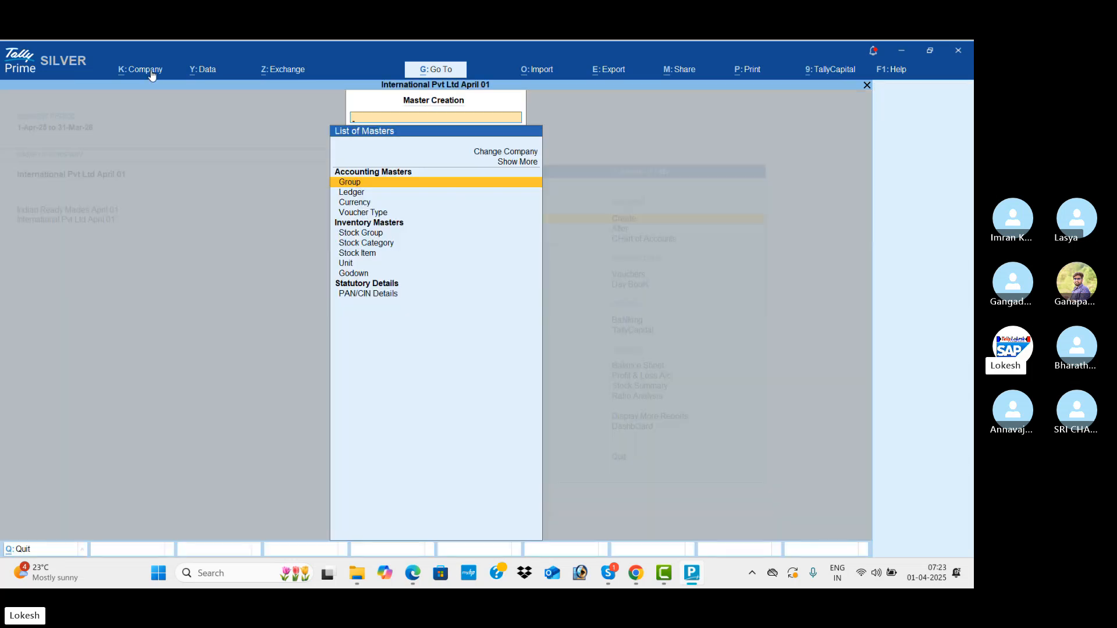
key("Down")
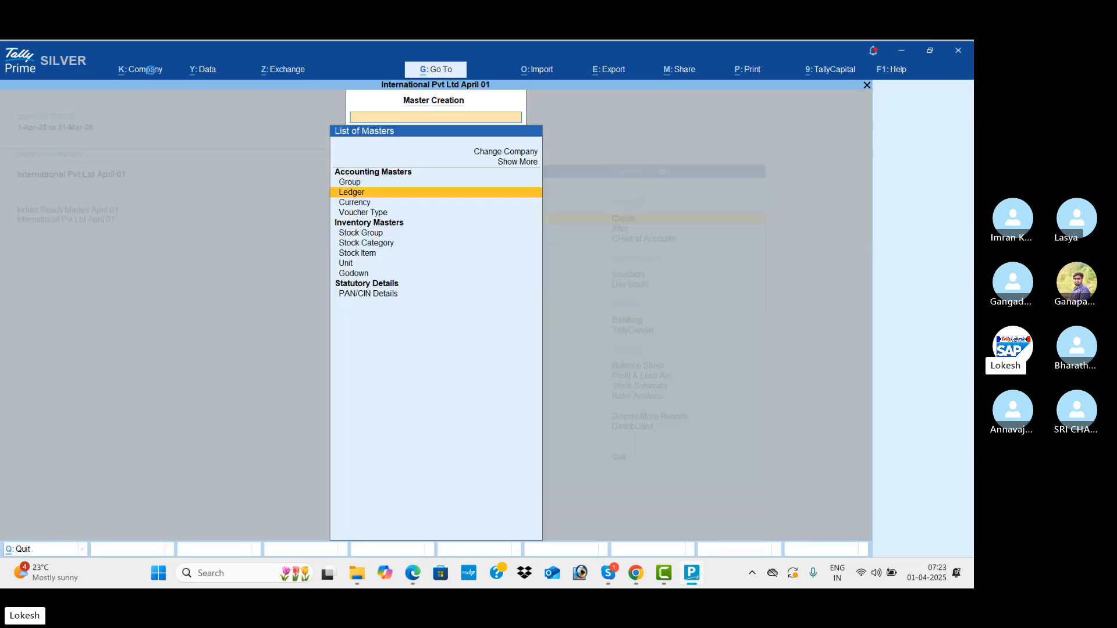
key("Return")
- Switch to the PDF in Edge and review the first Problem-11 transactions for the ledgers needed
key("alt+Tab")
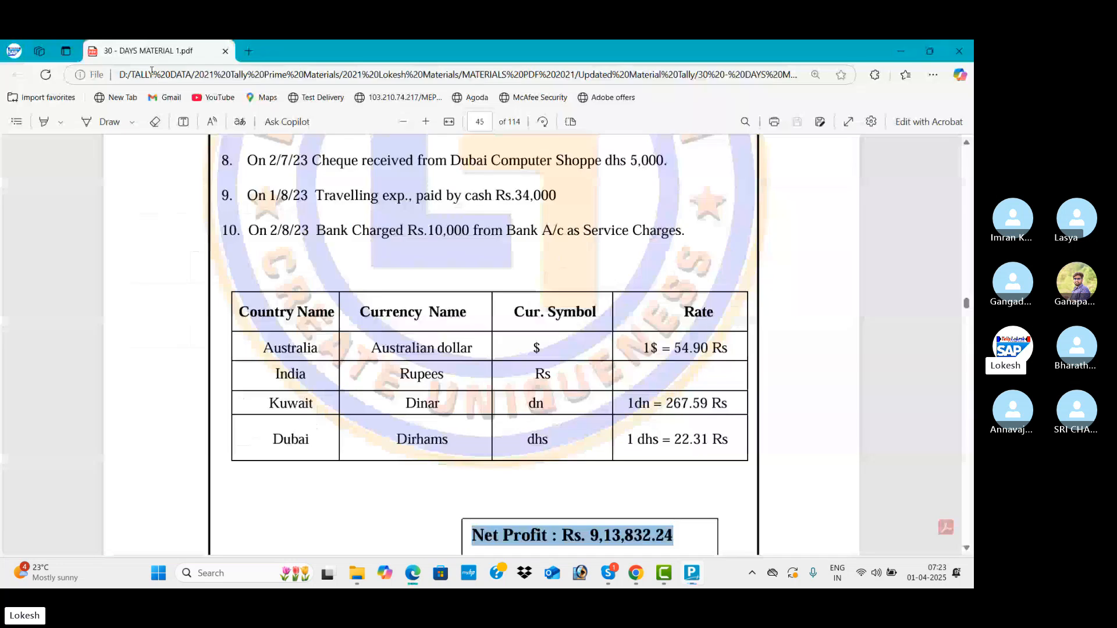
key("Up")
key("Up")
key("Up")
key("Up")
key("Up")
key("Up")
key("Up")
key("Up")
key("Down")
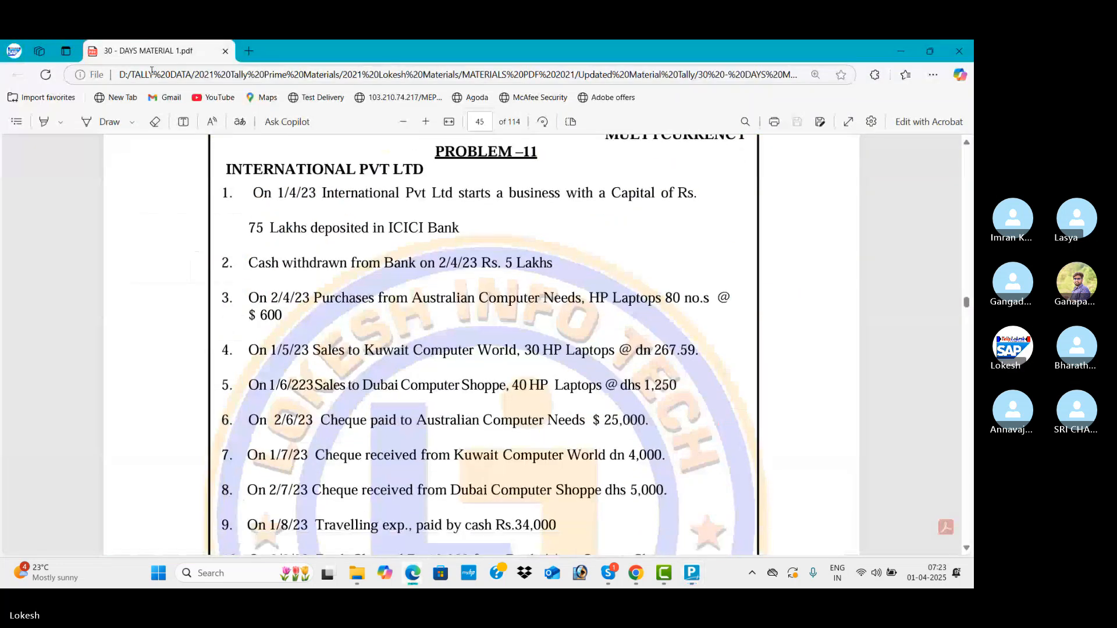
- Switch back to TallyPrime and create a Capital ledger under the Capital Account group
key("alt+Tab")
type("Ca")
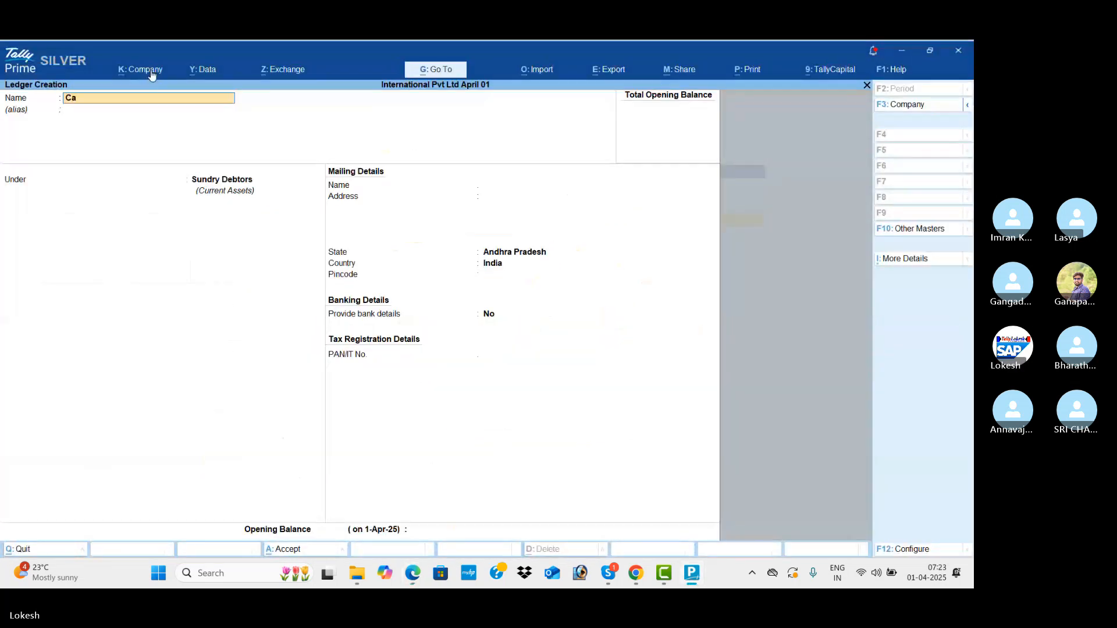
type("pital")
key("Return")
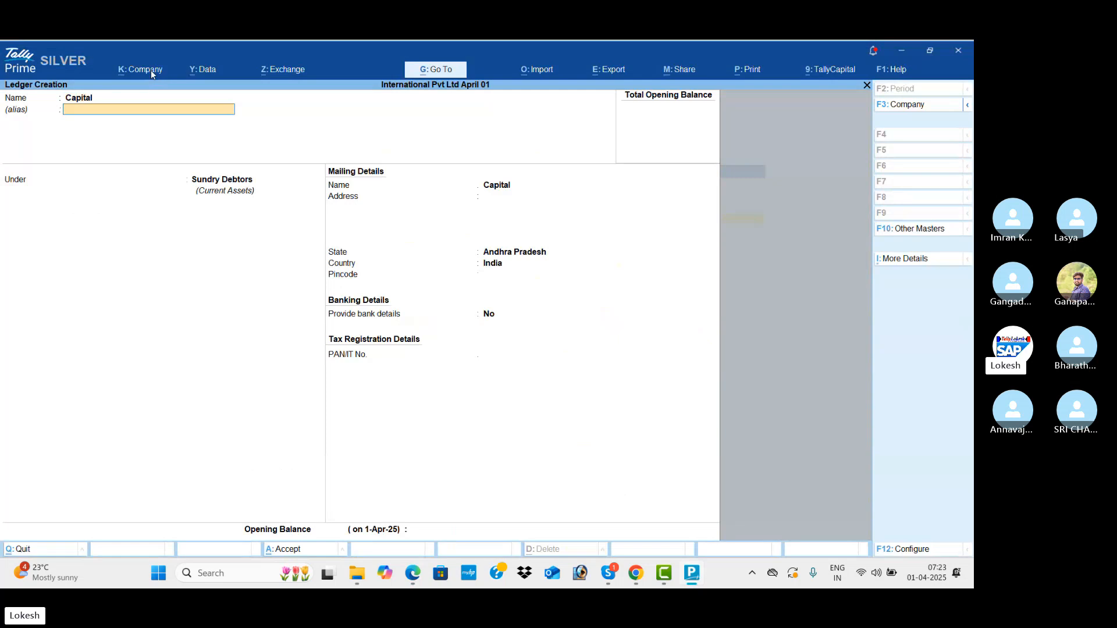
type("Ca")
key("Down")
key("Return")
key("Return")
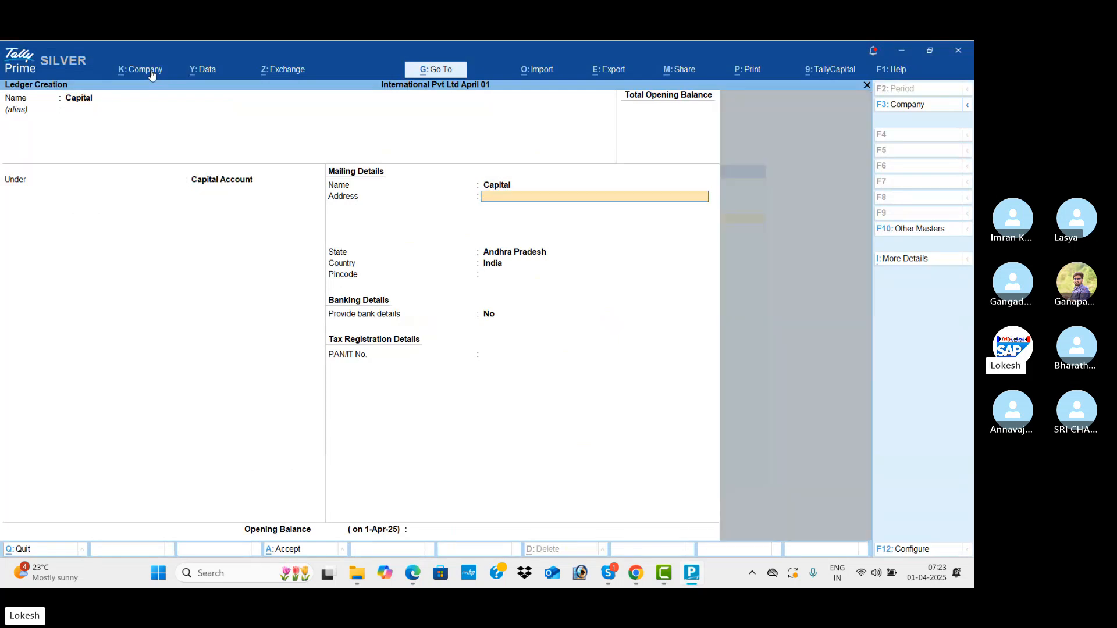
key("ctrl+a")
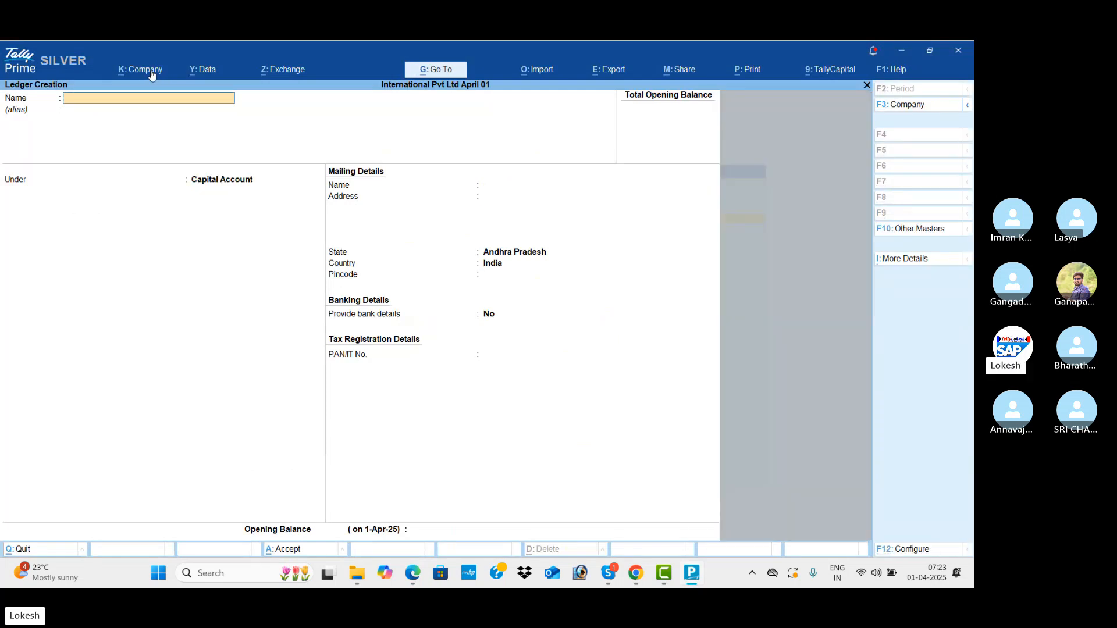
- Check the Problem-11 PDF in Edge, return to TallyPrime and create an Icici Bank ledger under the Bank Accounts group
key("alt+Tab")
key("alt+Tab")
type("Icici")
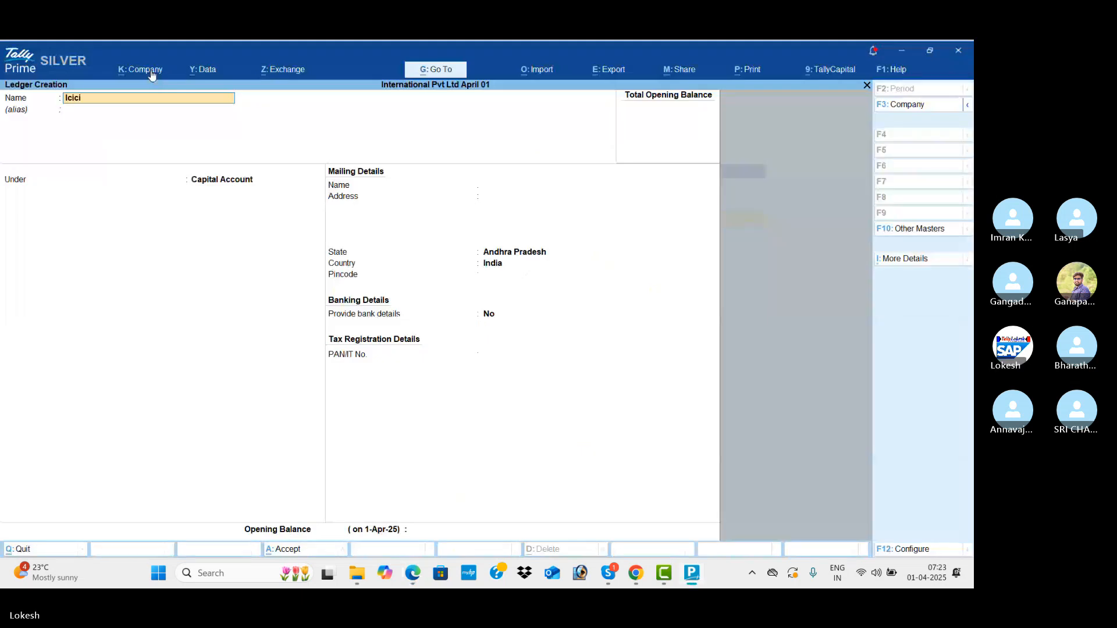
type(" Bank")
key("Return")
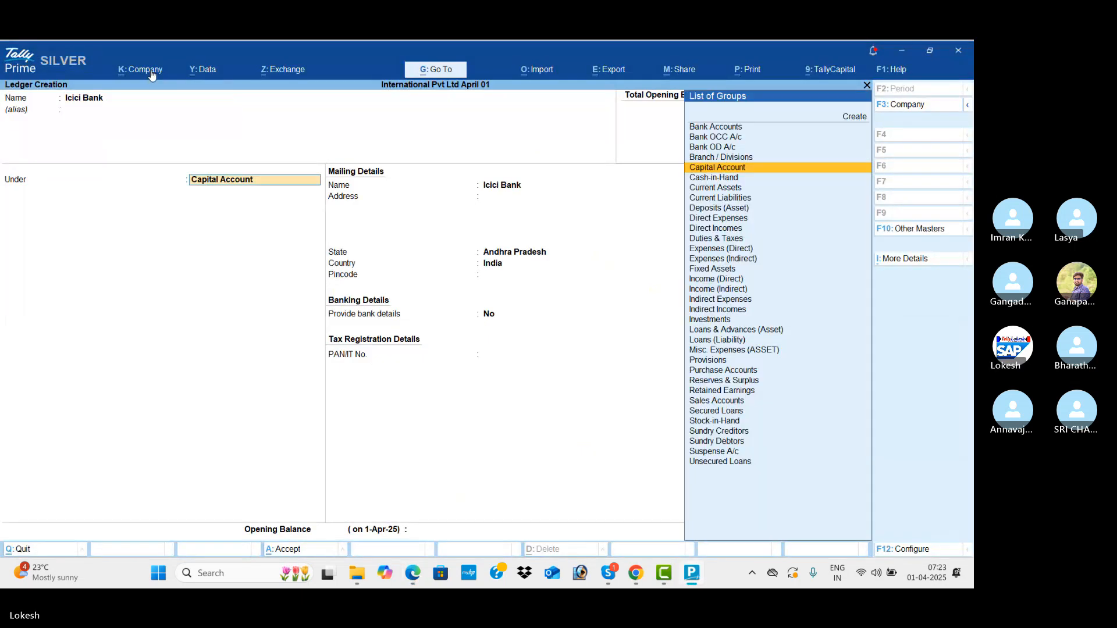
type("Ba")
key("Return")
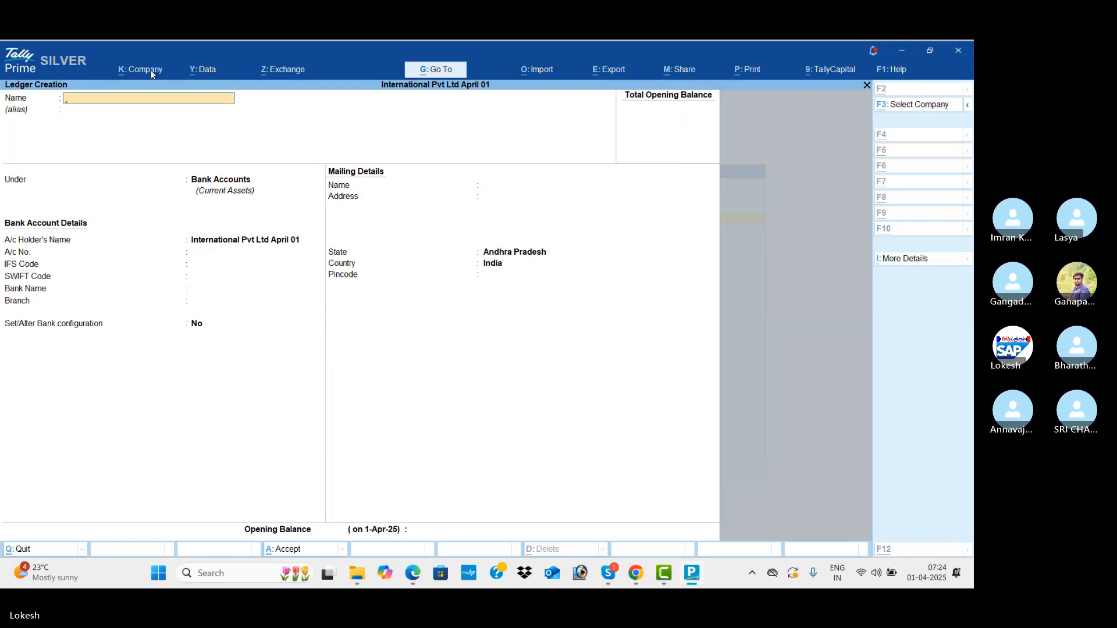
- Consult the PDF in Edge, return to TallyPrime and create a Purchase ledger under Purchase Accounts with ledger type Not Applicable
key("alt+Tab")
key("alt+Tab")
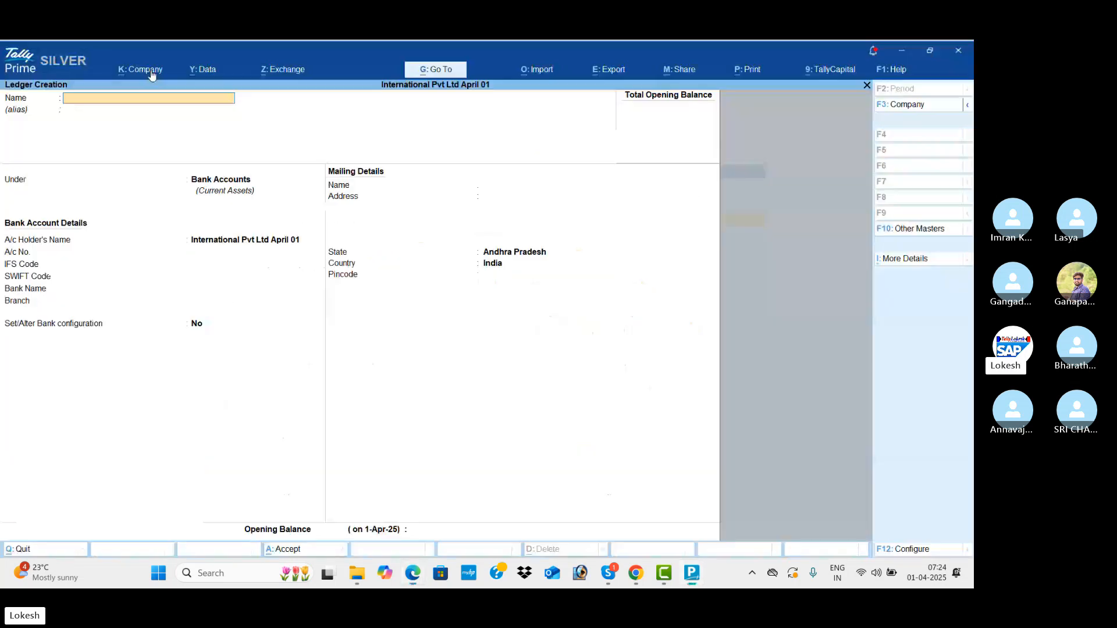
type("Purchase")
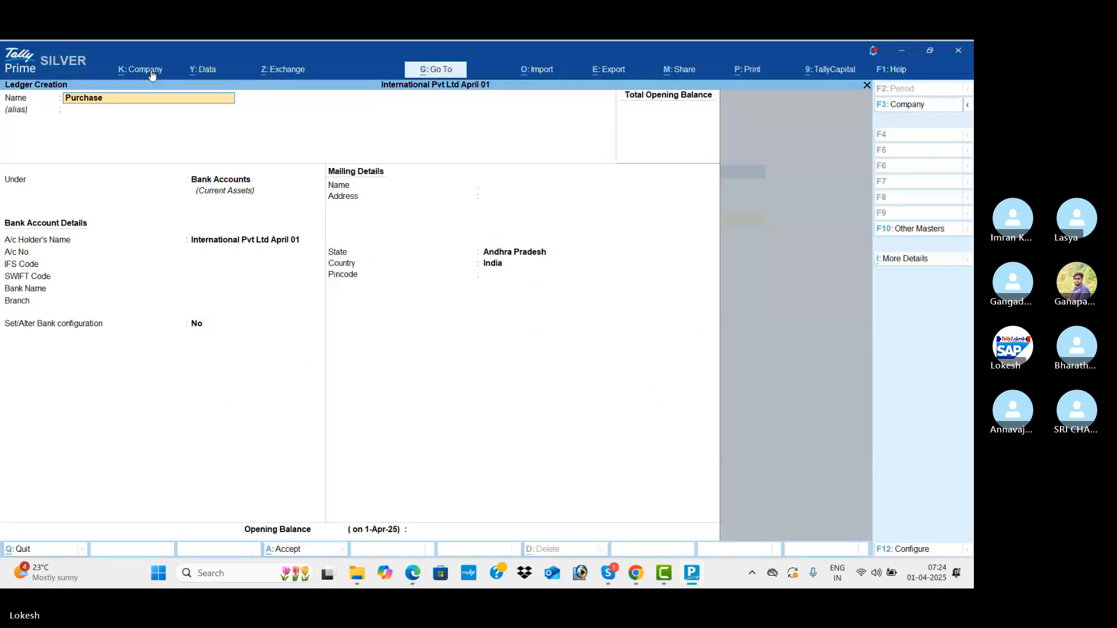
key("Return")
type("Pu")
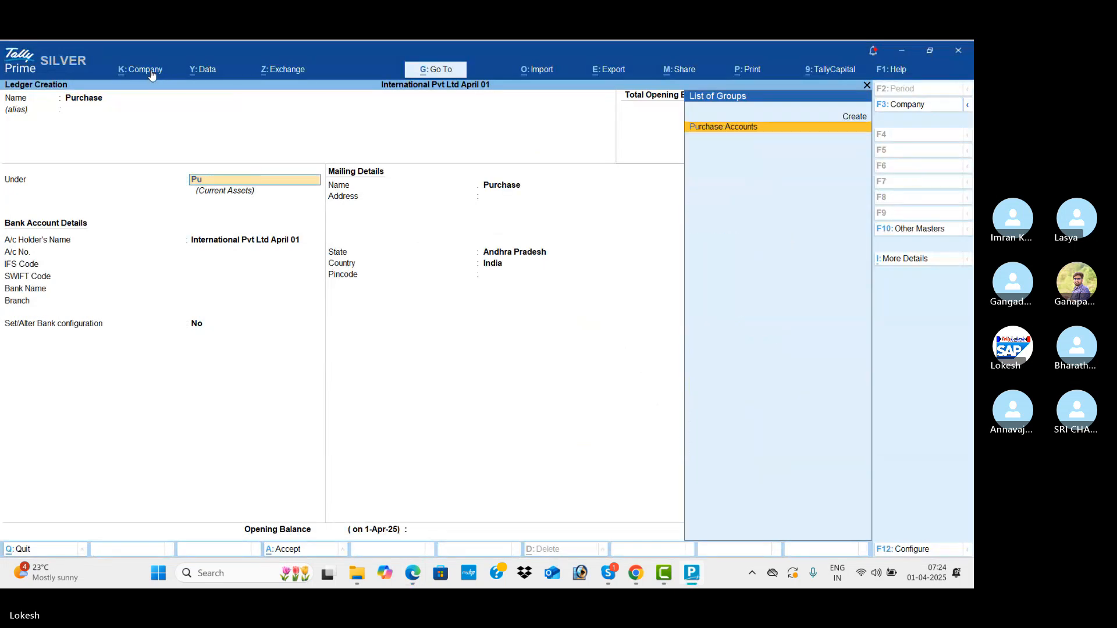
key("Return")
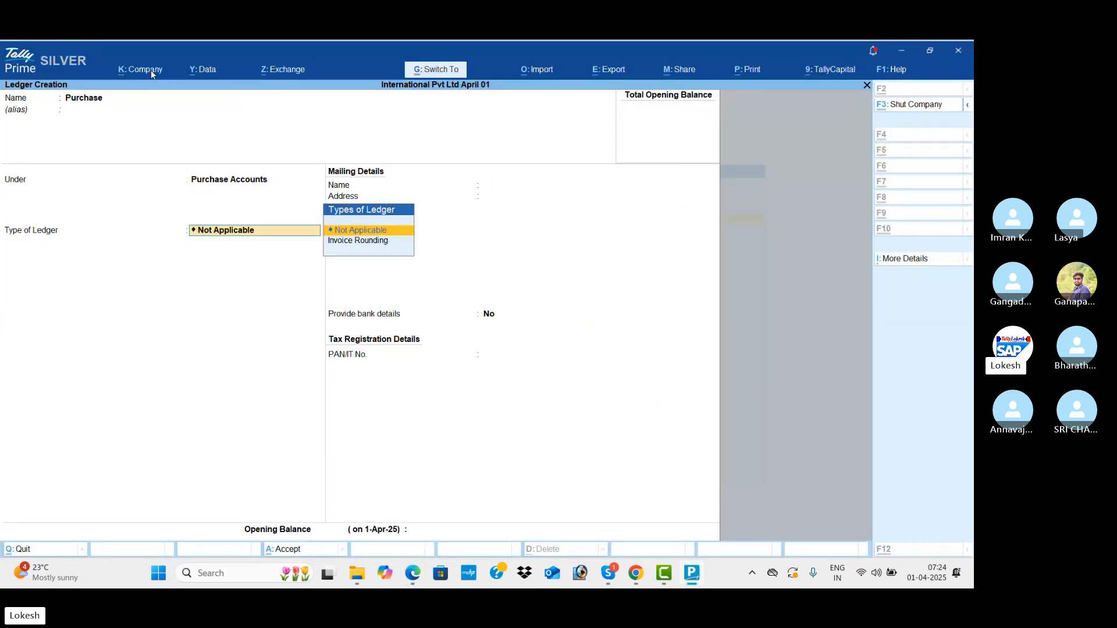
key("ctrl+a")
- Look up the supplier in the PDF in Edge, return to TallyPrime and name the new ledger Austalian Computer Needs, without an alias
key("alt+Tab")
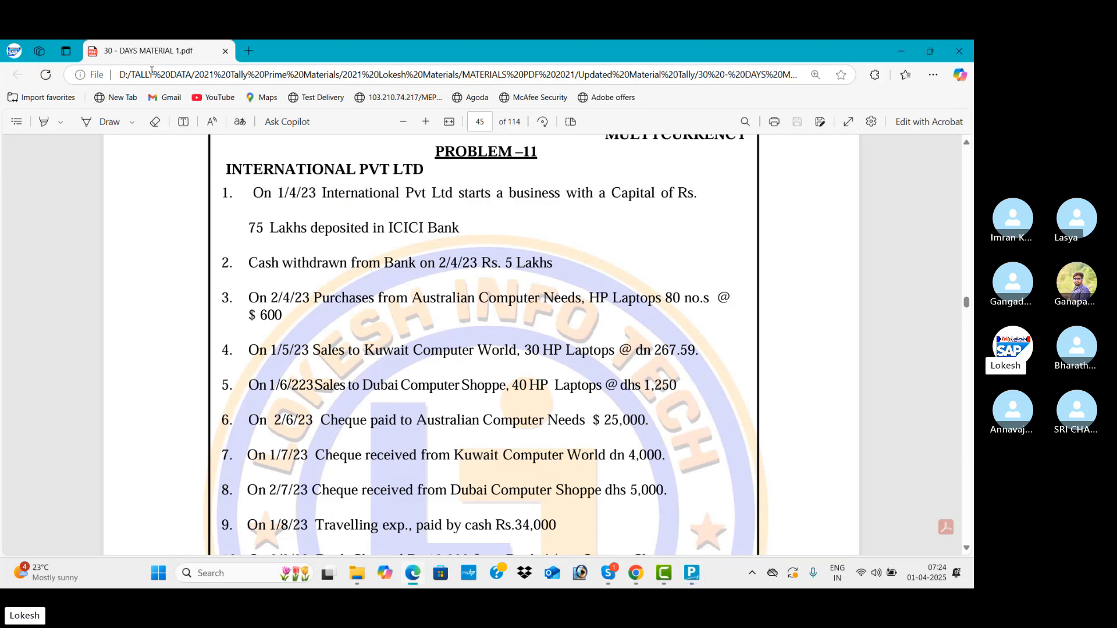
key("alt+Tab")
type("Au")
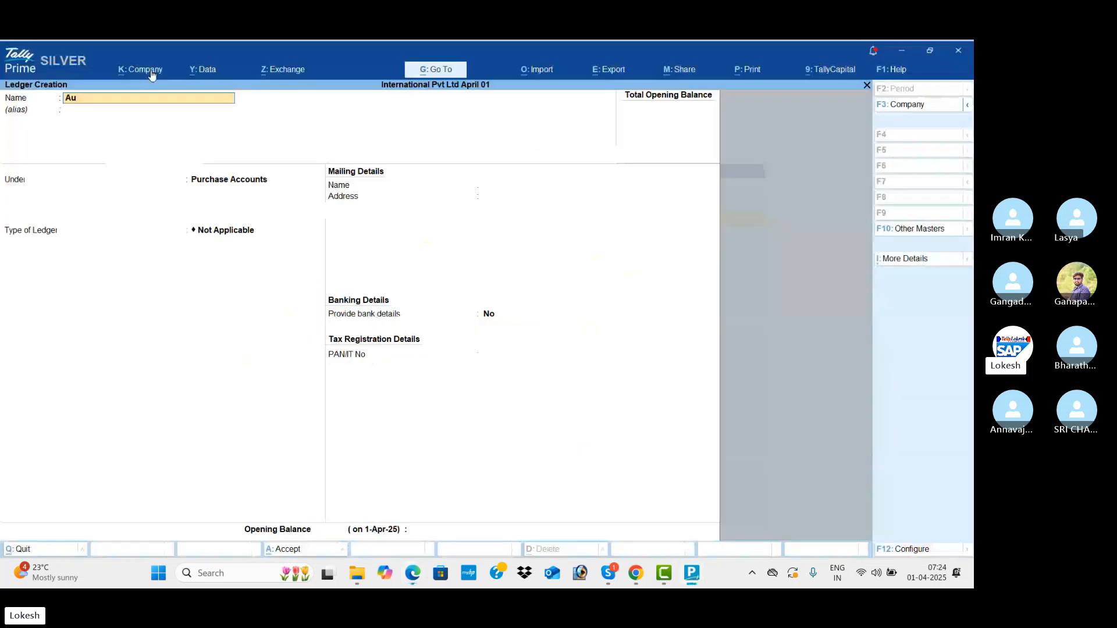
type("stali")
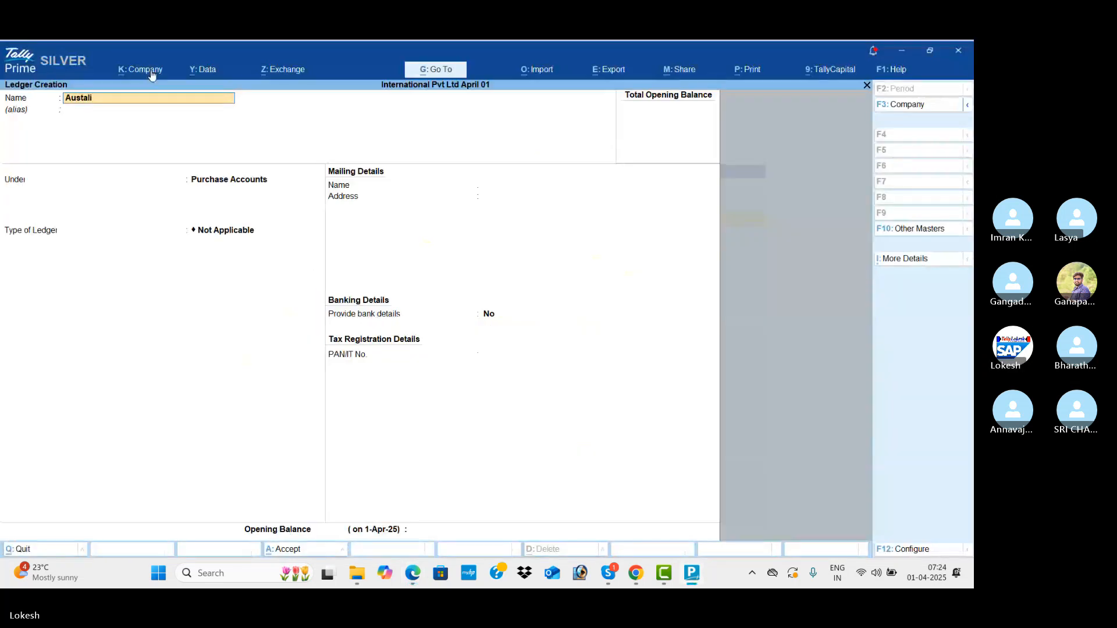
type("an Computer N")
key("Return")
key("Return")
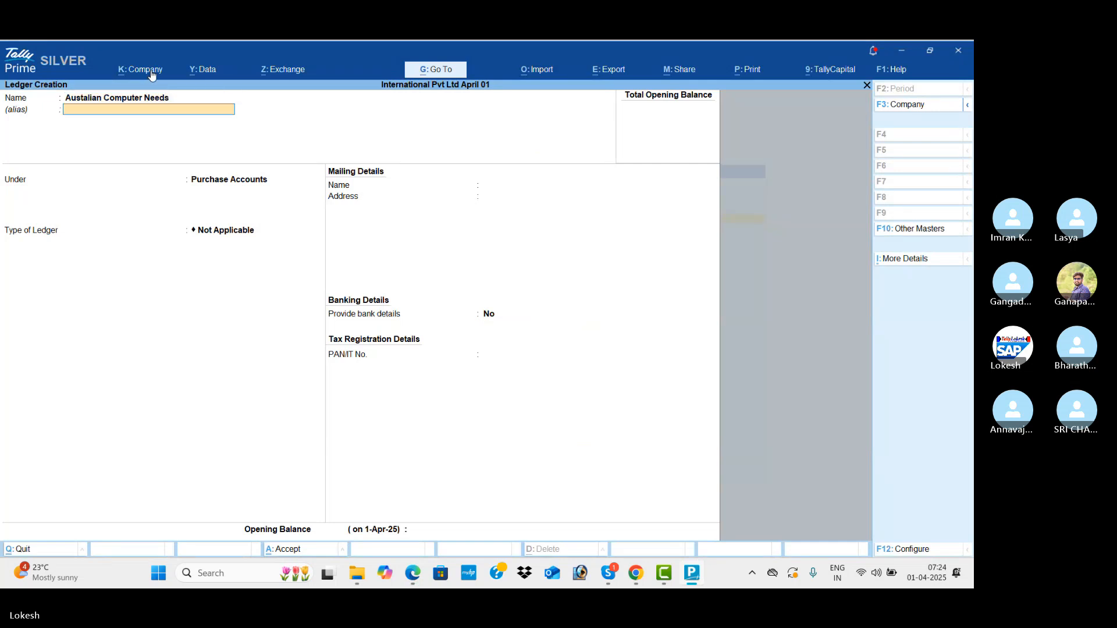
- Place the Austalian Computer Needs ledger under Sundry Creditors, keep Andhra Pradesh, India and no bank details, and save it
type("Sun")
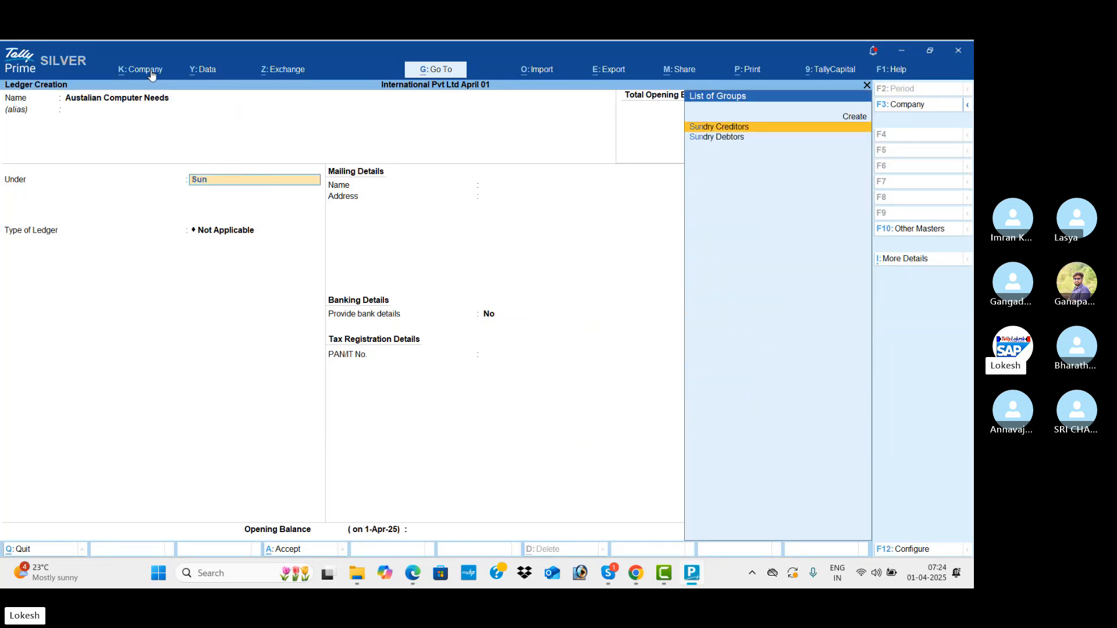
key("Return")
key("Return")
key("Return")
key("Return")
key("Return")
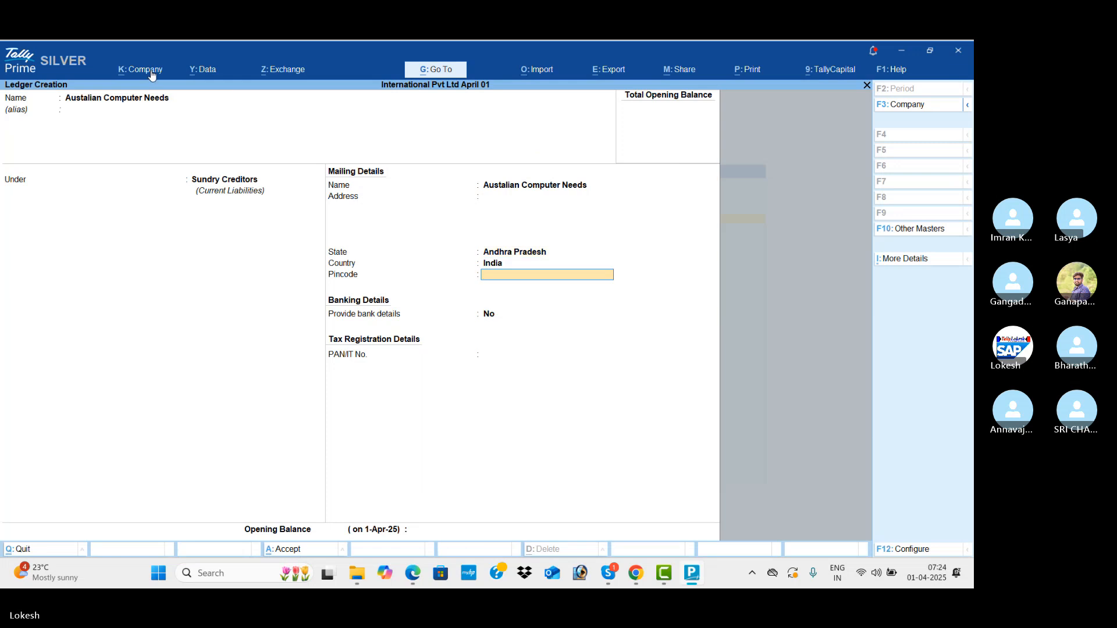
key("BackSpace")
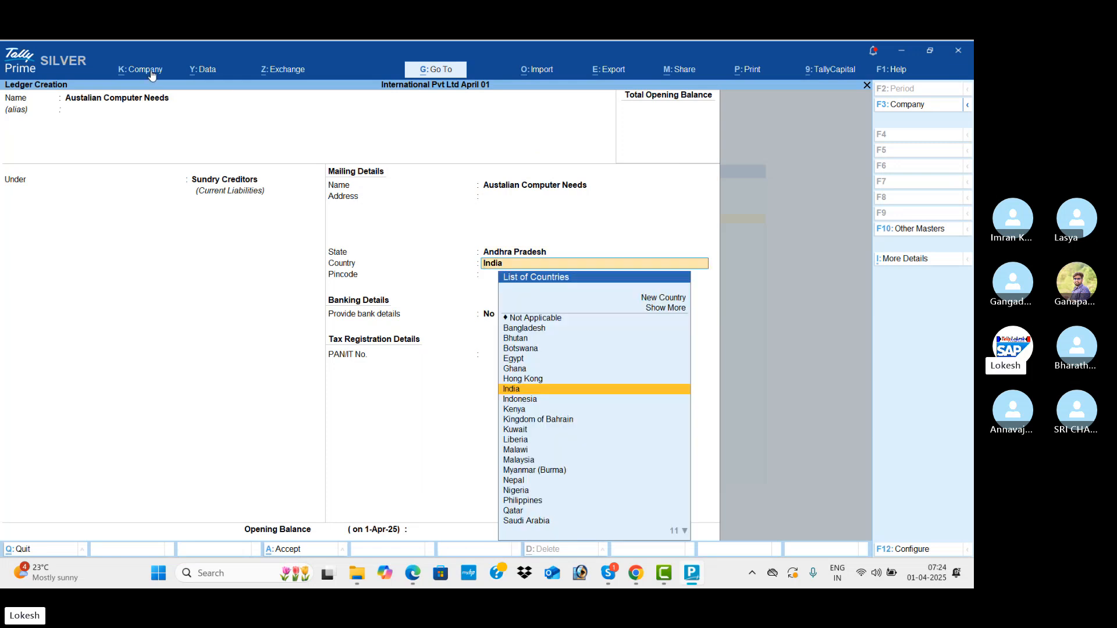
key("BackSpace")
key("Return")
key("Return")
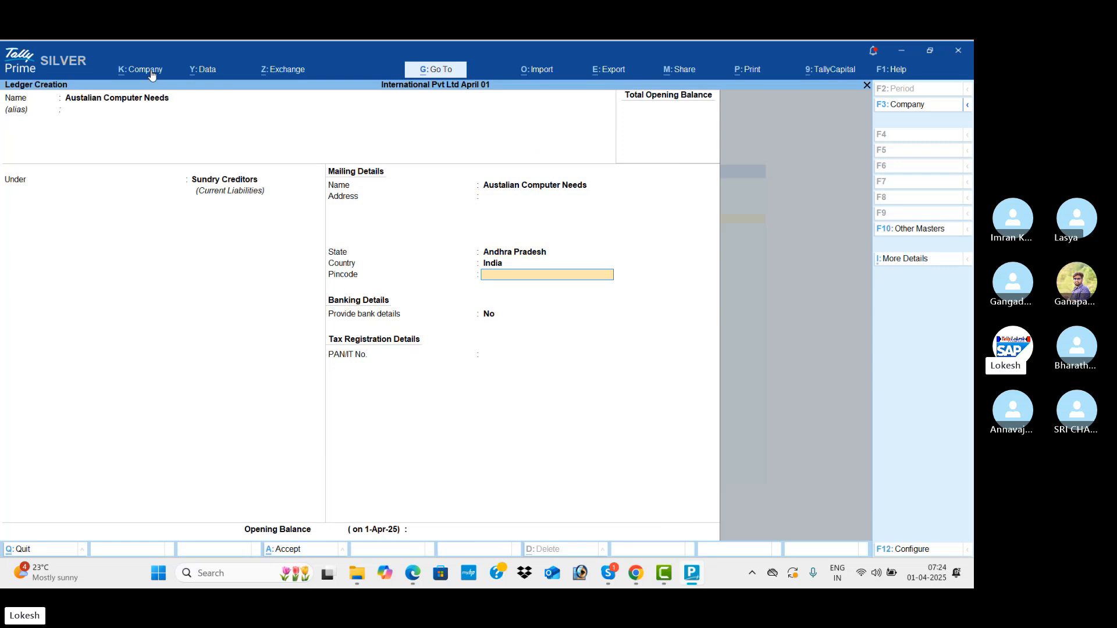
key("Return")
key("Return")
key("Return")
key("Return")
key("Return")
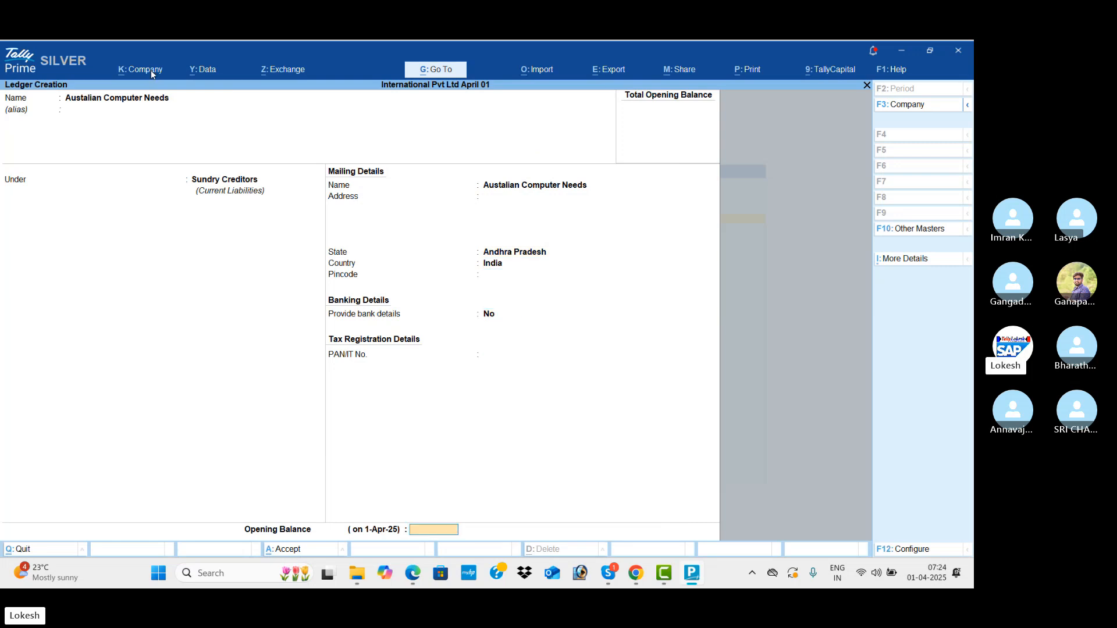
- Create a Sales ledger under Sales Accounts with ledger type Not Applicable
type("S")
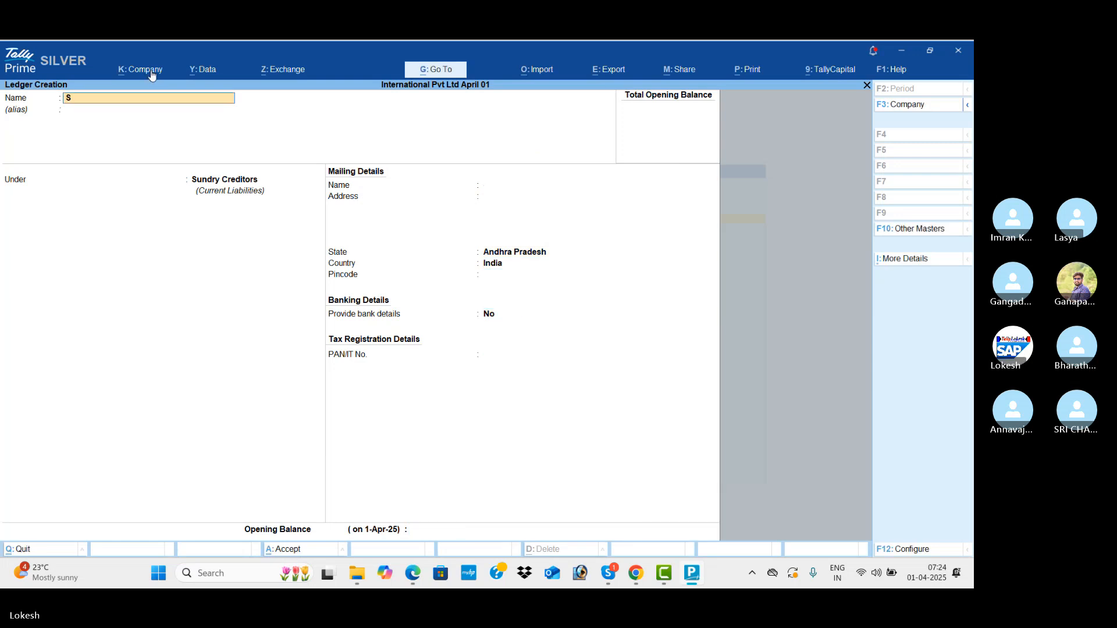
type("ales")
key("Return")
type("sa")
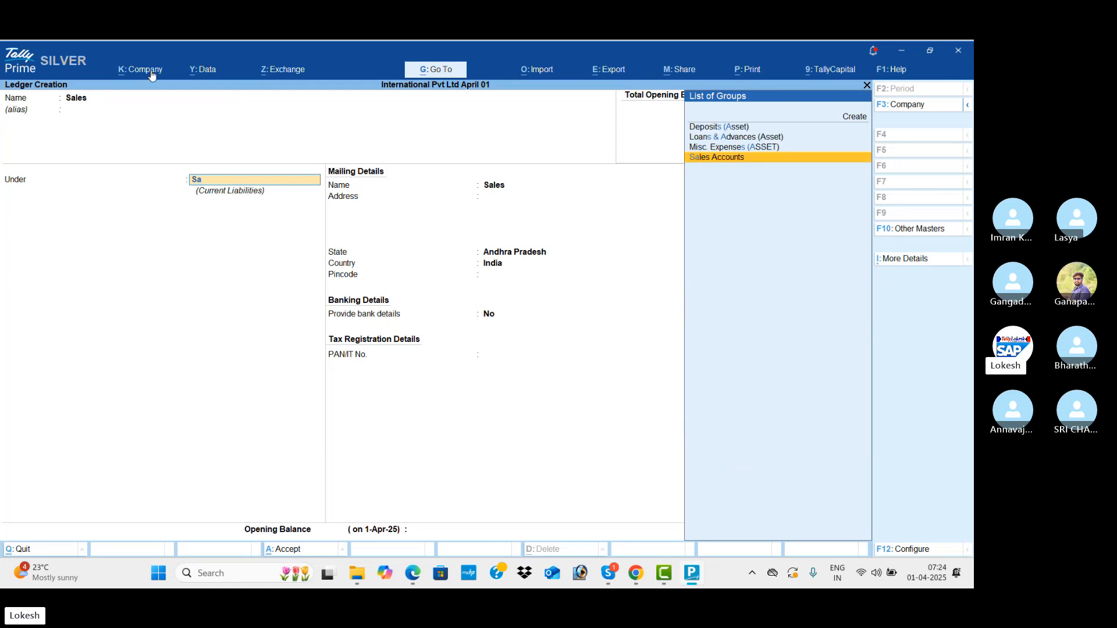
key("Return")
key("Return")
key("Return")
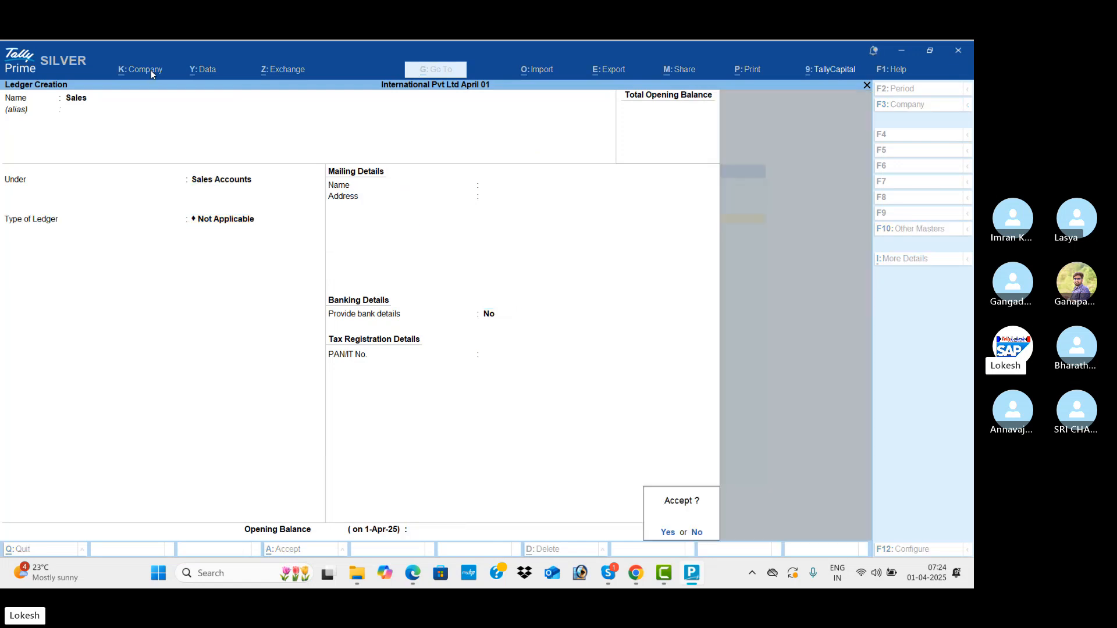
key("Return")
- Look up the first customer in the PDF in Edge, return to TallyPrime and name the new ledger Kuwait Computer World
key("alt+Tab")
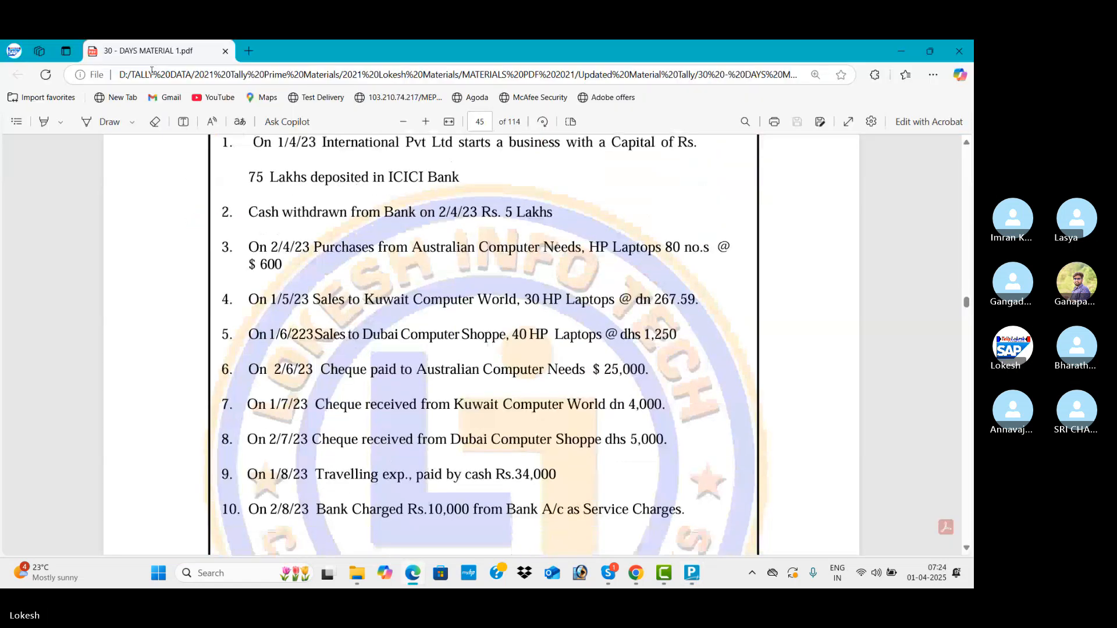
key("Down")
key("Down")
key("Down")
key("alt+Tab")
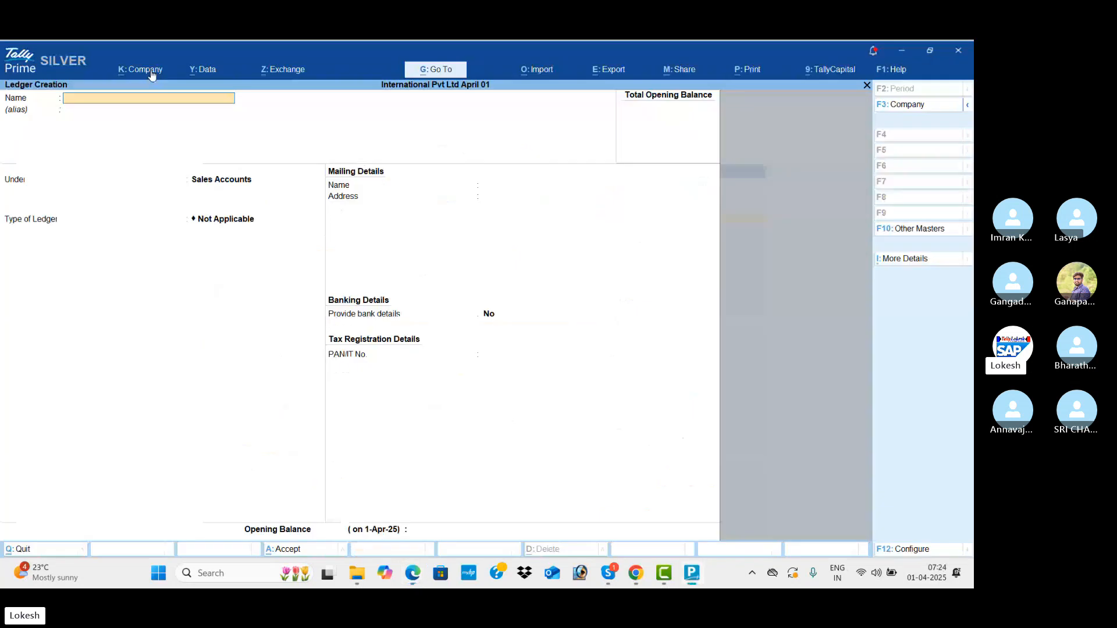
type("Kuwait c")
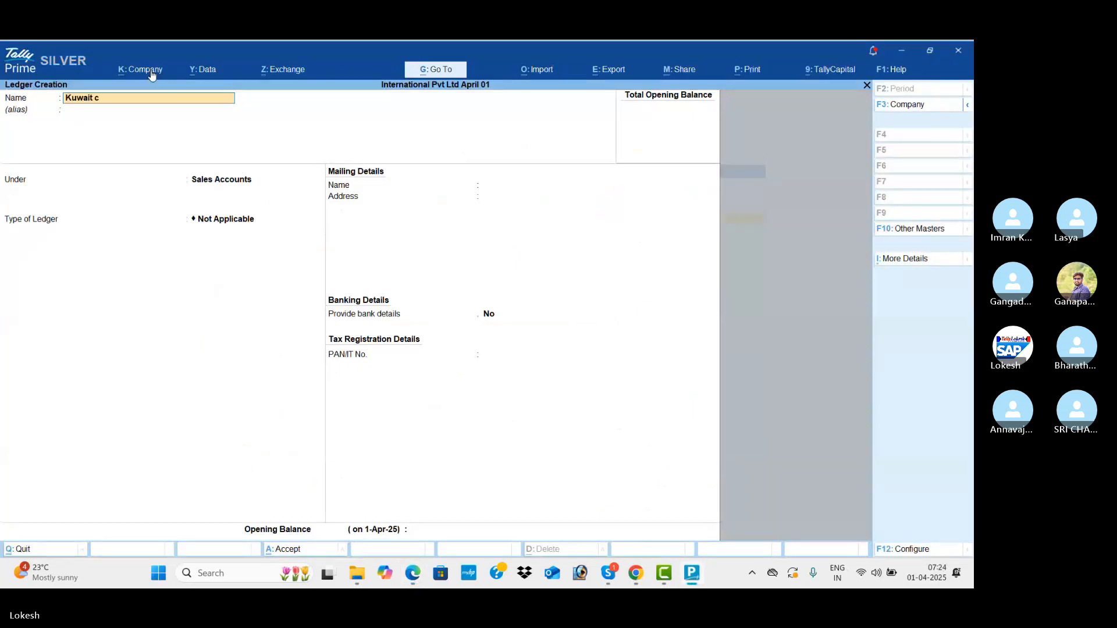
type("omputer Wp")
key("BackSpace")
type("orld")
key("Return")
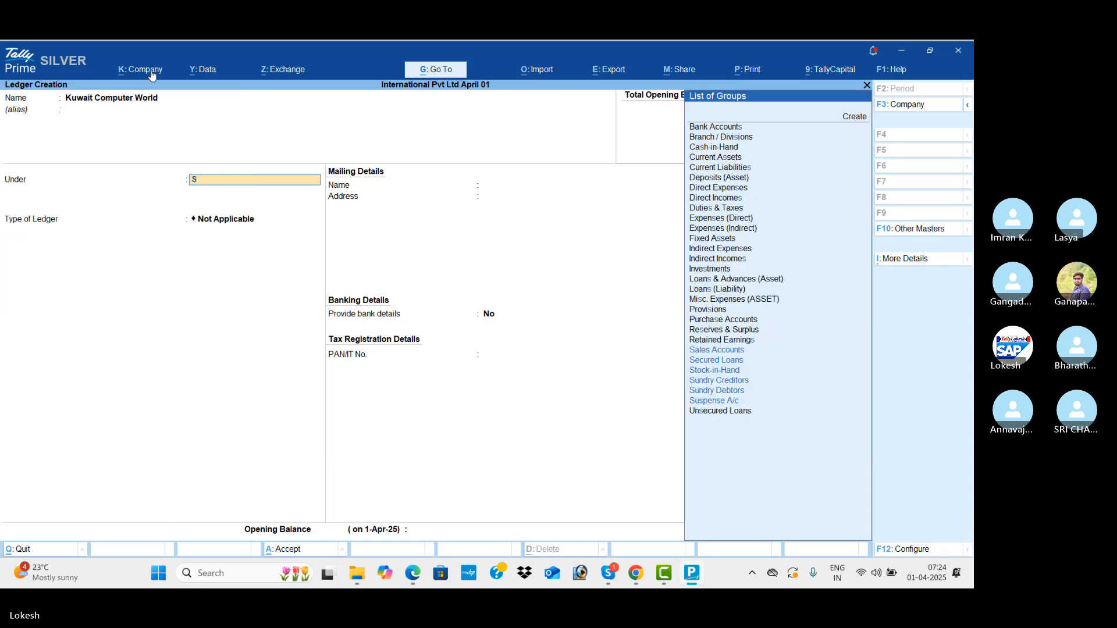
- Place the Kuwait Computer World ledger under Sundry Debtors, keep Andhra Pradesh and India, and save it without an opening balance
type("Si")
key("BackSpace")
type("un")
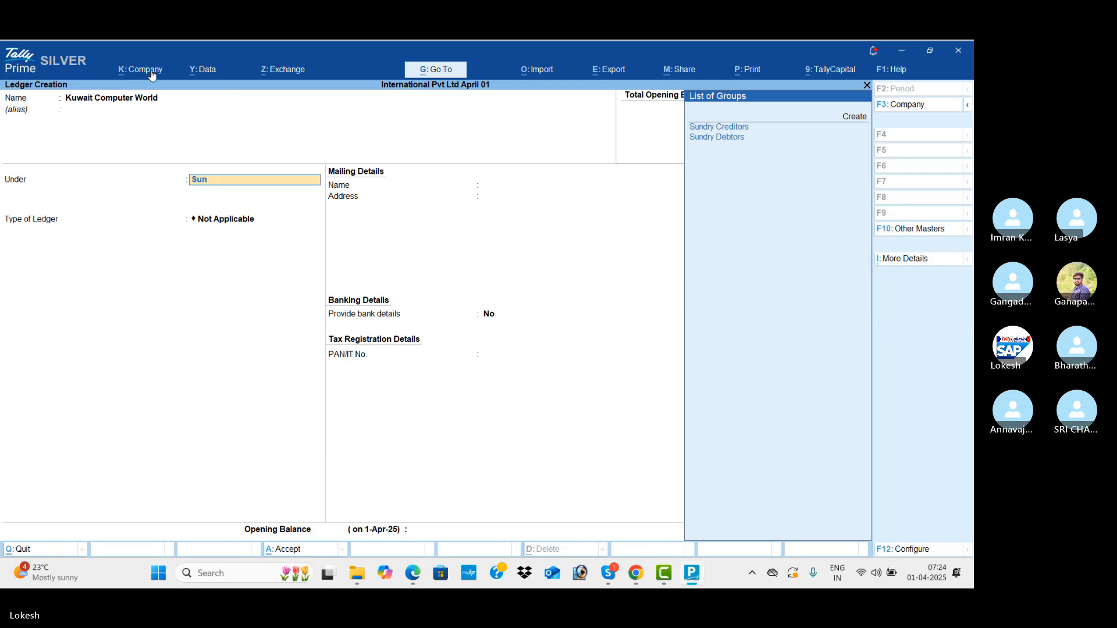
key("Down")
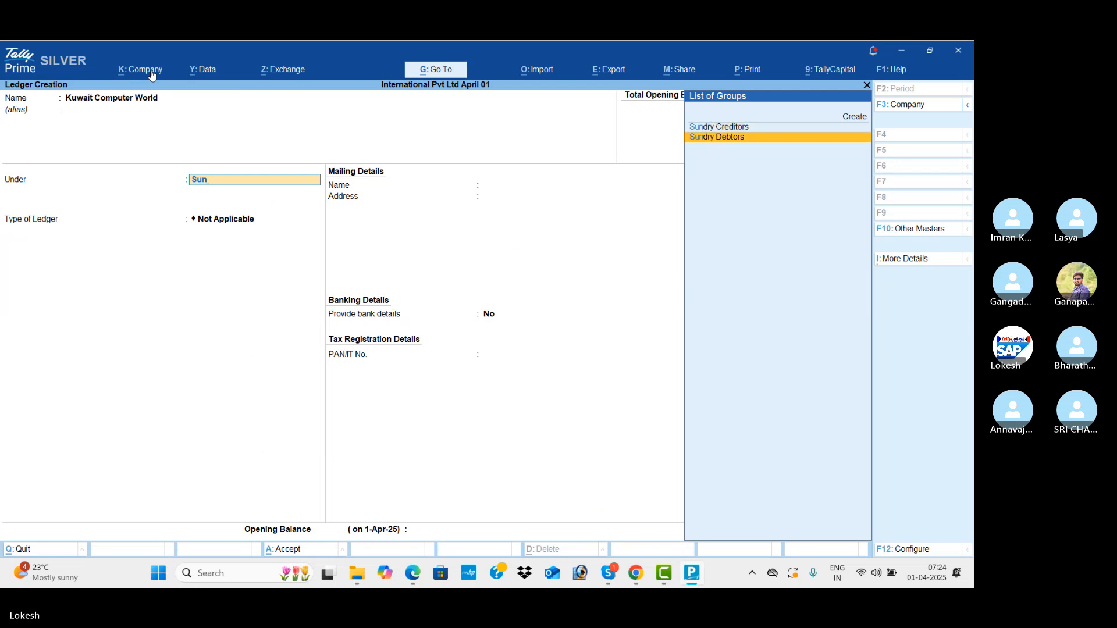
key("Return")
key("Return")
key("Return")
key("Return")
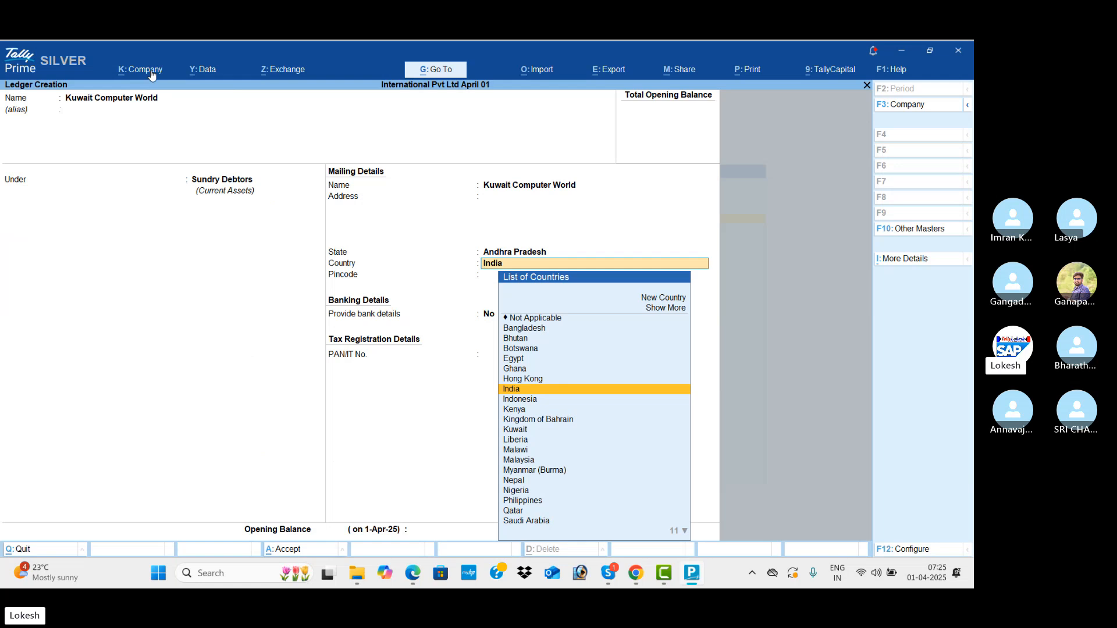
key("Return")
key("Return")
key("Return")
key("Return")
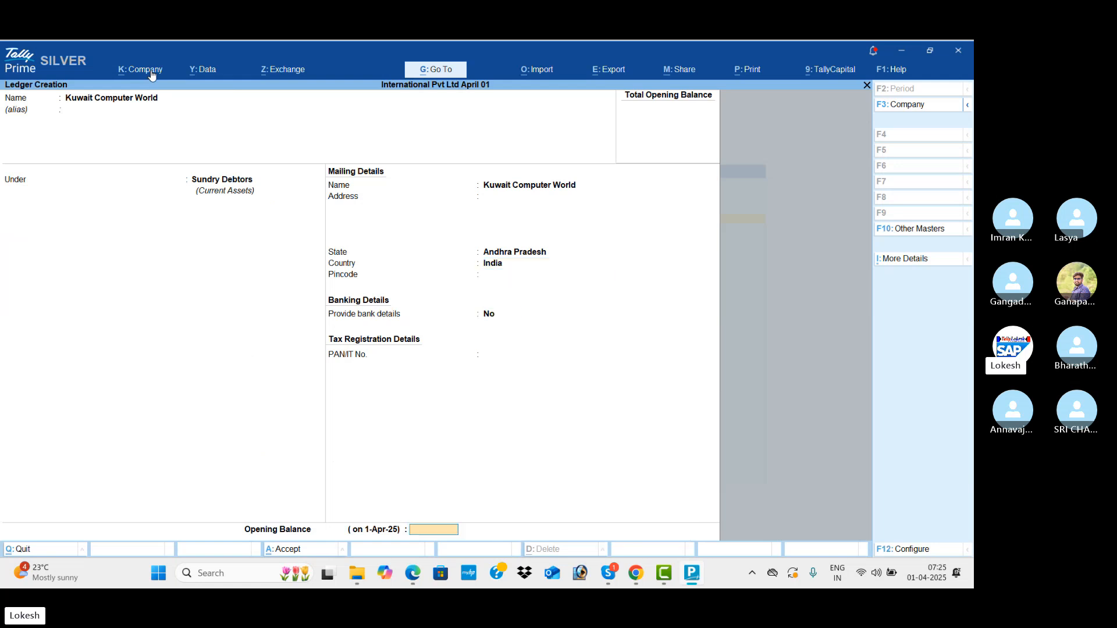
key("Return")
key("Return")
- Look up the second customer in the PDF in Edge, return to TallyPrime and create a Dubai Computer Shoppe ledger under Sundry Debtors
key("alt+Tab")
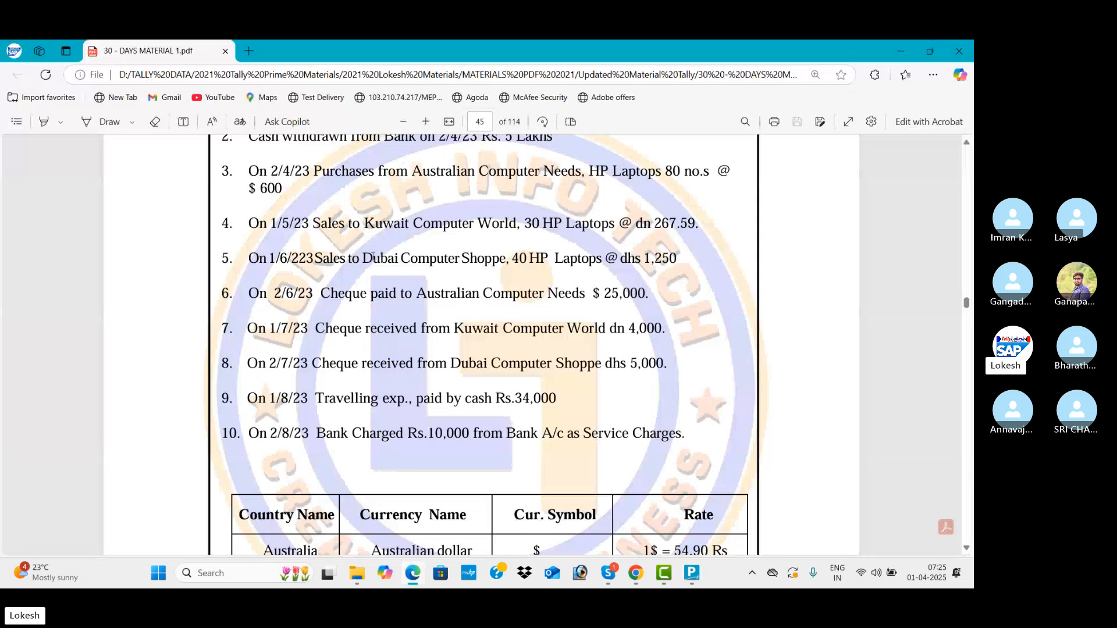
left_click_drag(362, 259, 488, 276)
key("alt+Tab")
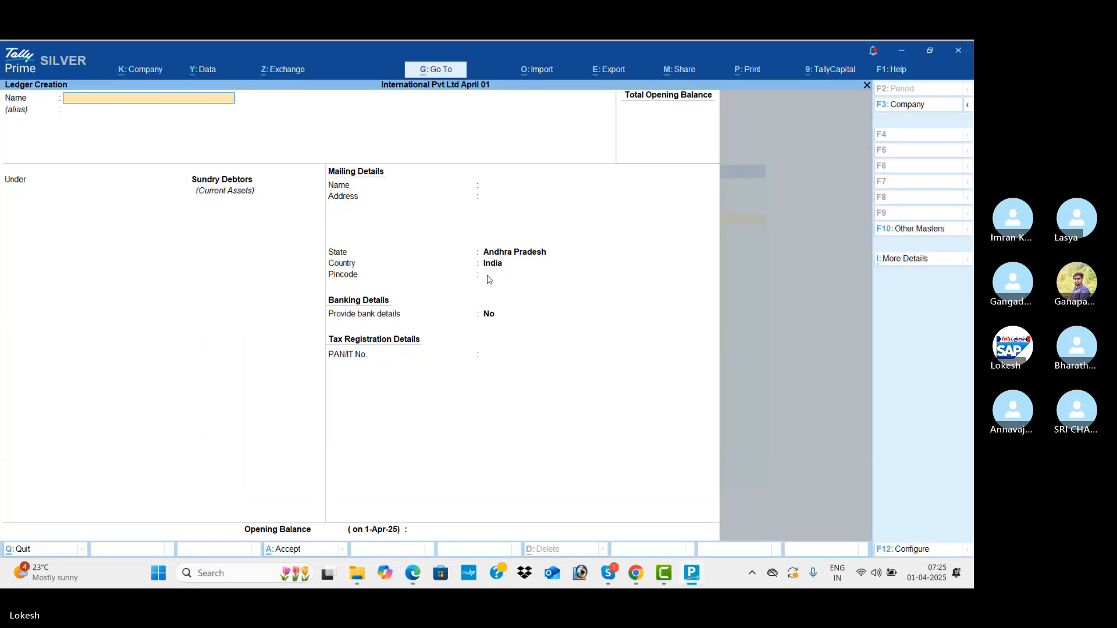
type("Dubai Computer Sho")
key("Return")
key("Return")
key("Return")
key("Return")
key("Return")
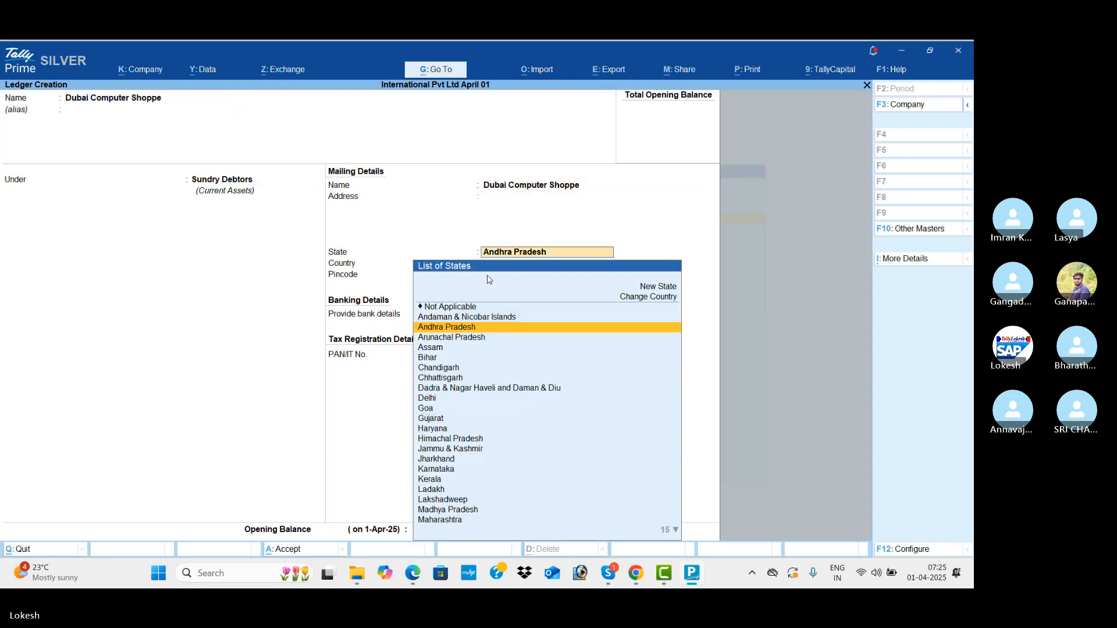
key("Return")
key("Return")
key("Return")
key("Return")
key("Return")
key("Return")
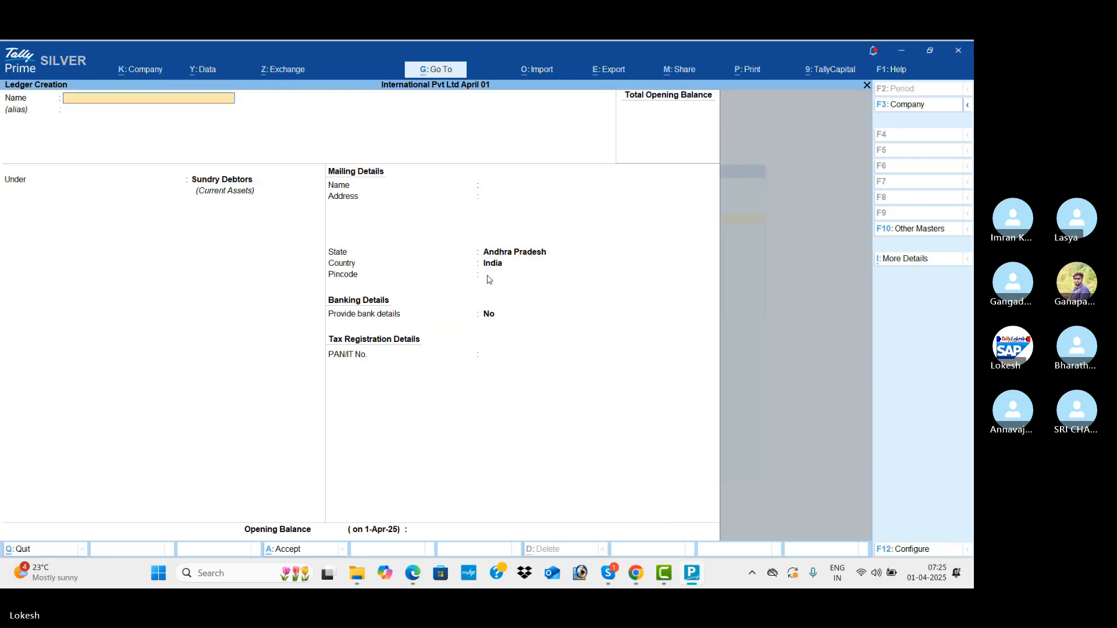
- Consult the PDF in Edge, return to TallyPrime and create a Traveling Exp ledger under the Indirect Expenses group
key("alt+Tab")
key("alt+Tab")
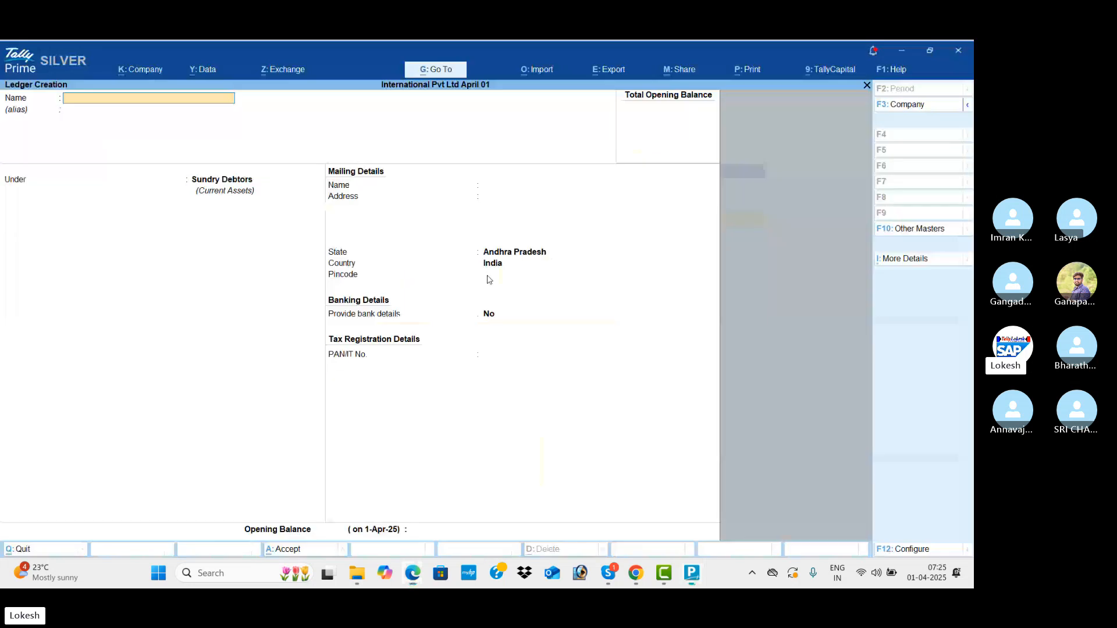
type("Travel")
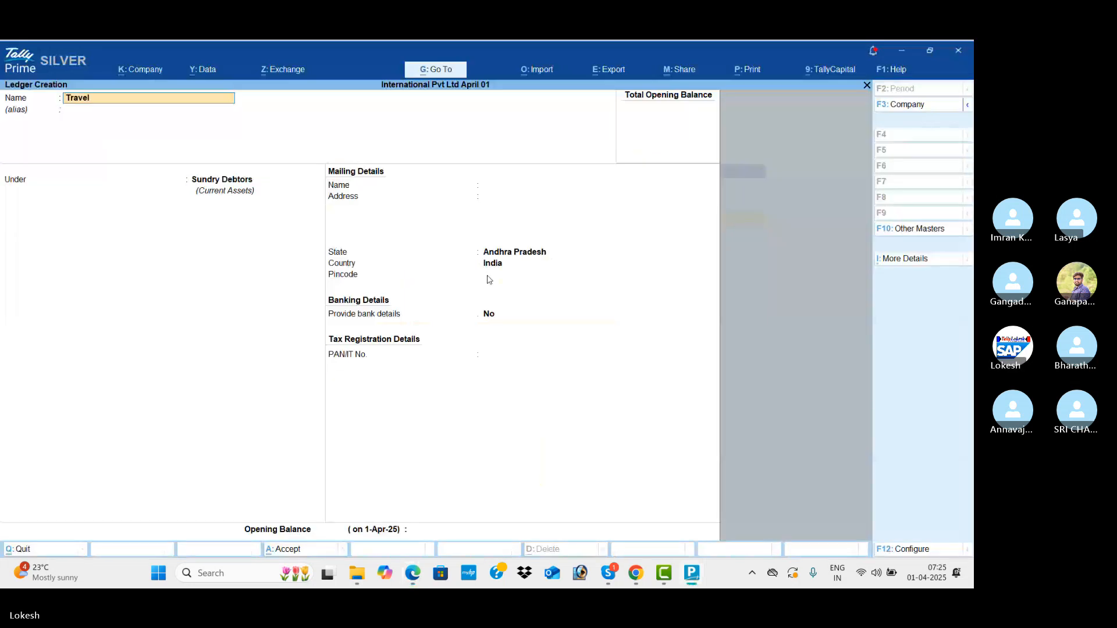
type("ing exp")
key("Return")
type("Ind")
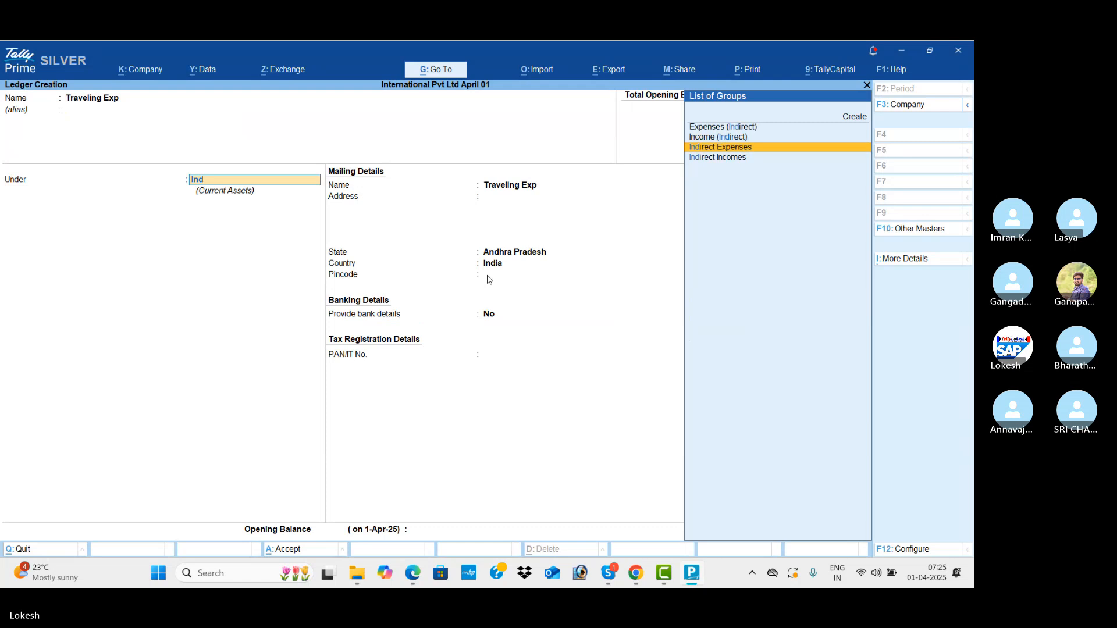
key("Return")
key("ctrl+a")
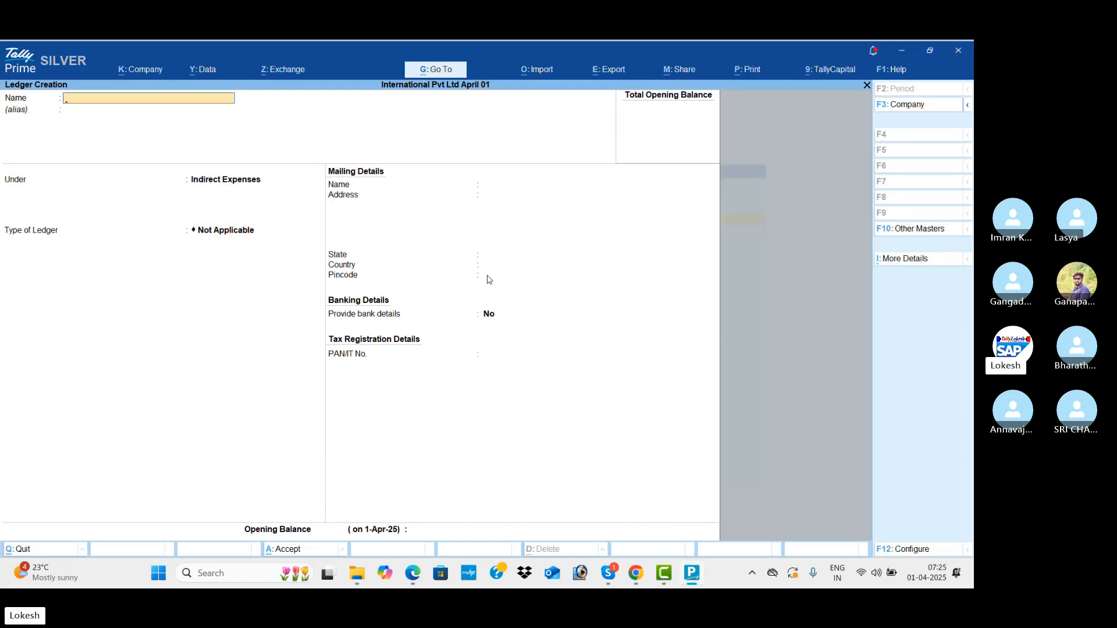
- Check the PDF in Edge, return to TallyPrime, create a Bank Charges ledger under Indirect Expenses and leave ledger creation
key("alt+Tab")
key("alt+Tab")
type("Bank Cha")
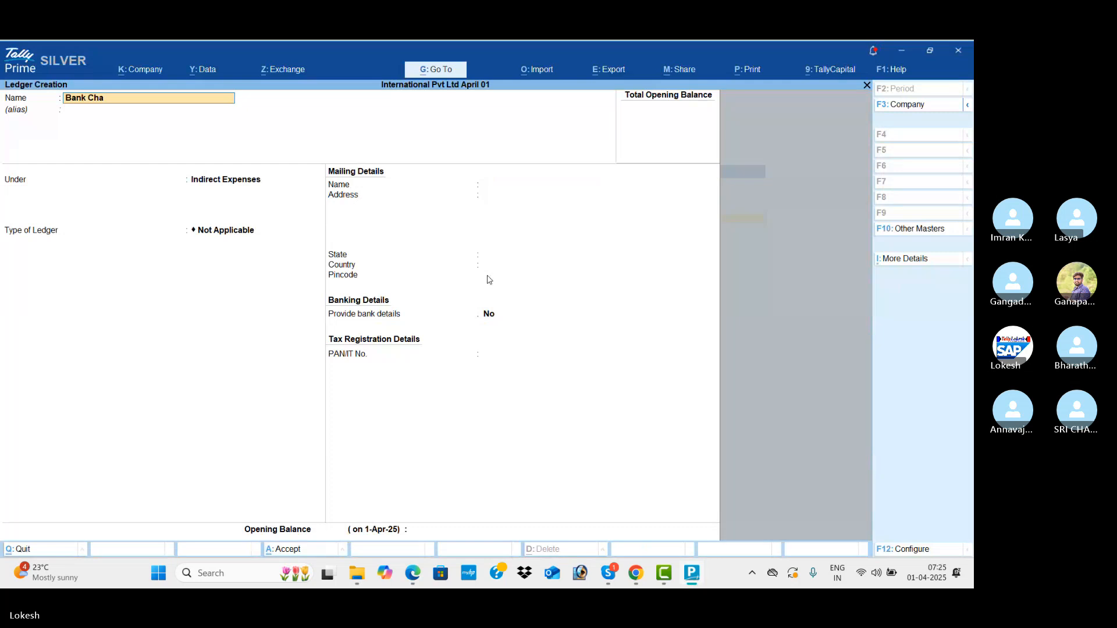
type("rges")
key("Return")
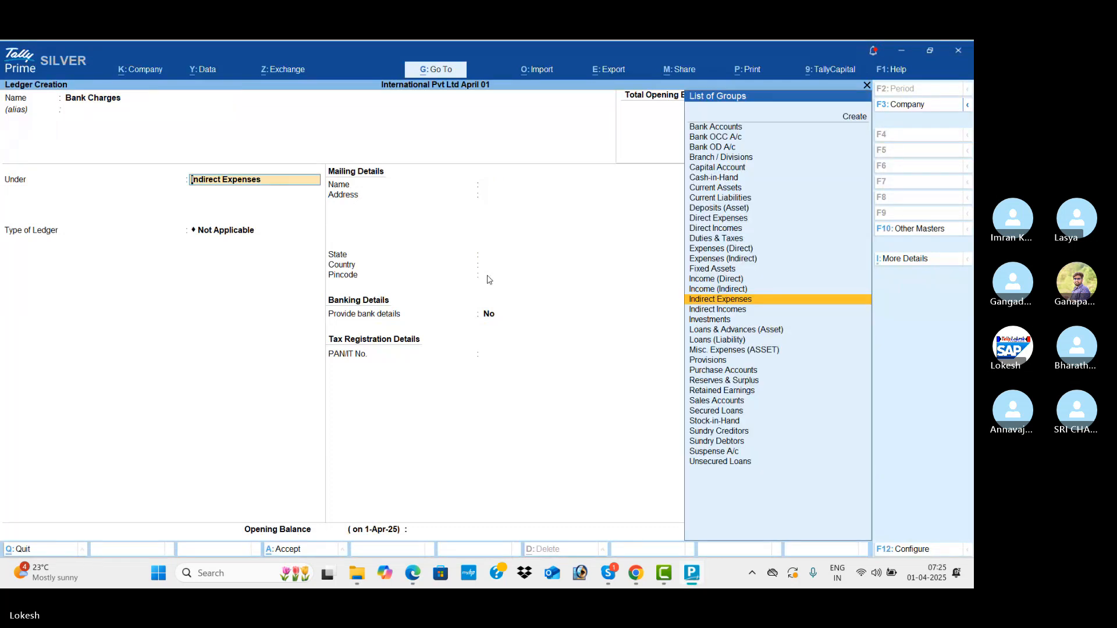
key("Return")
key("Return")
key("Return")
key("Return")
key("Return")
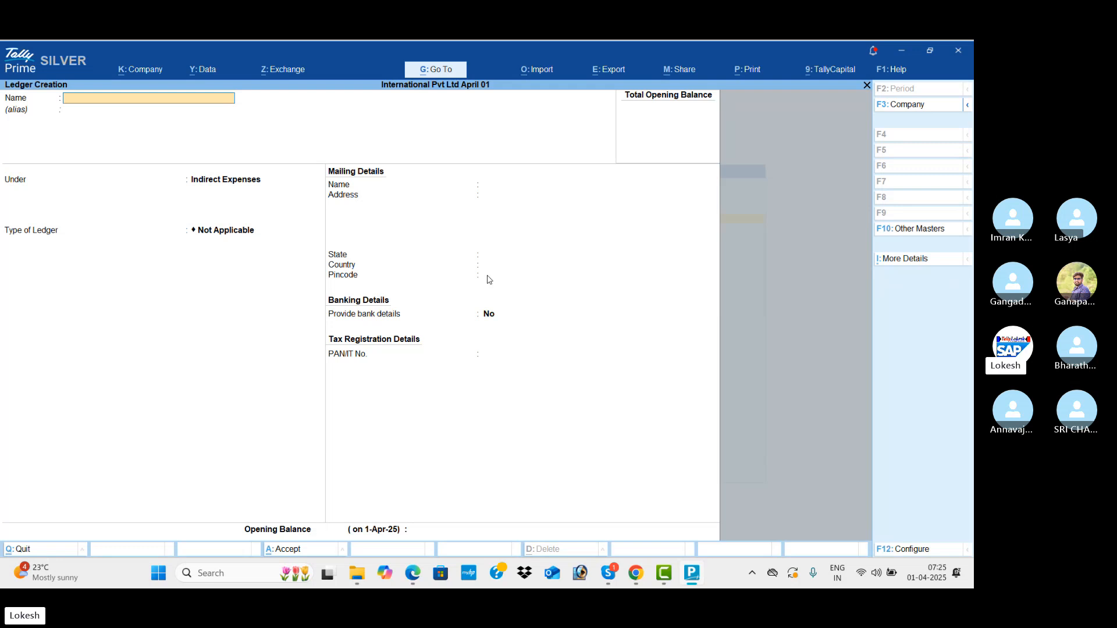
key("Escape")
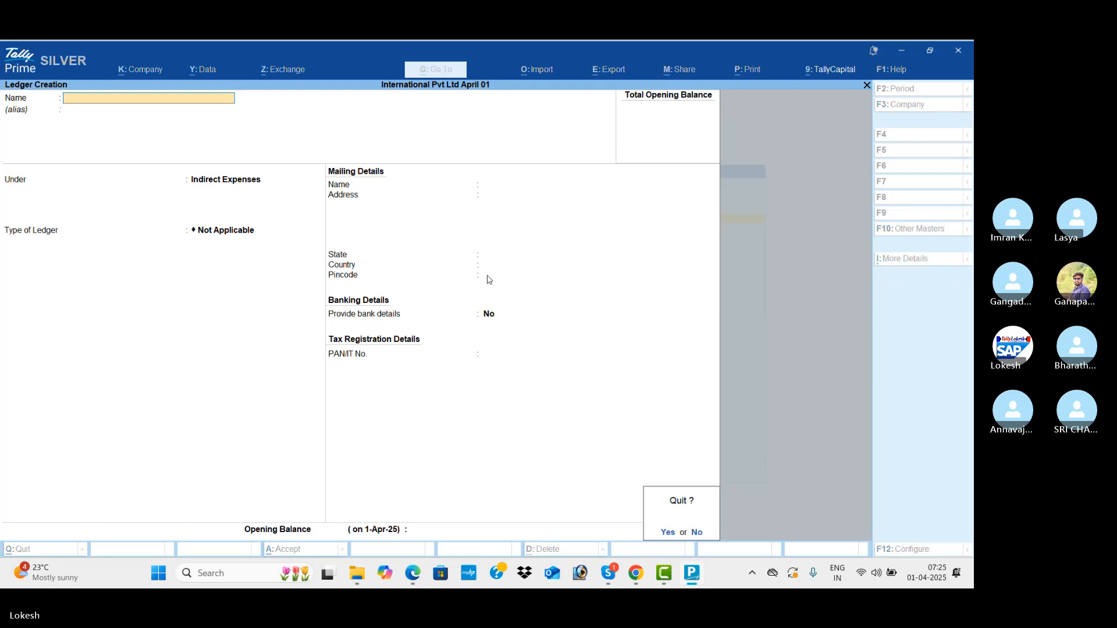
key("Return")
- Open the creation form for a new currency instead of altering the default ₹ currency
key("Down")
key("Down")
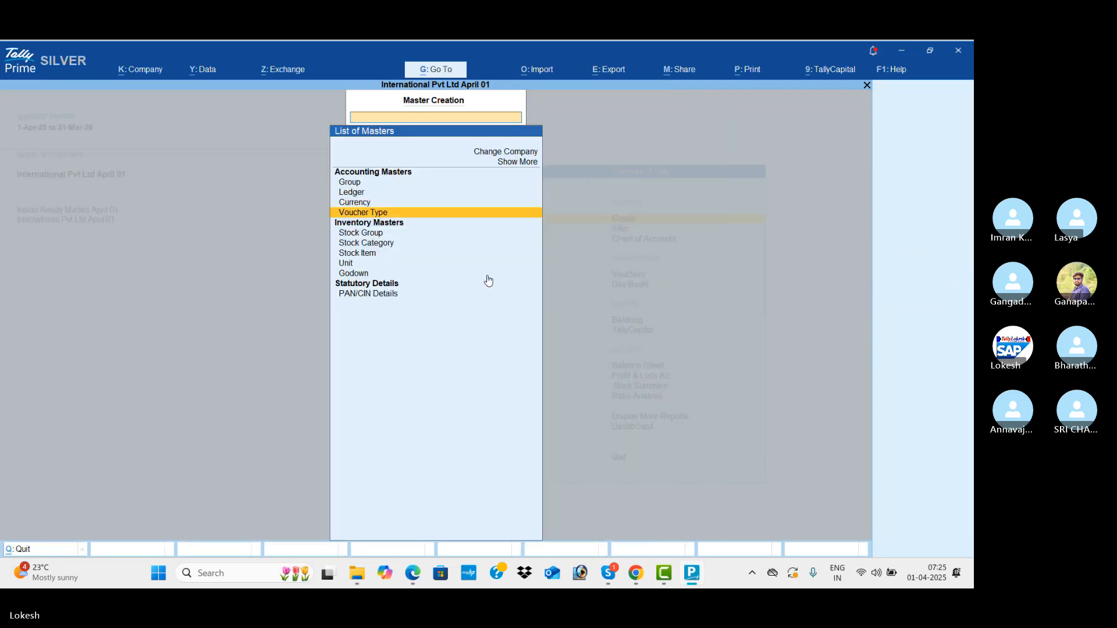
key("Down")
key("Down")
key("Up")
key("Up")
key("Up")
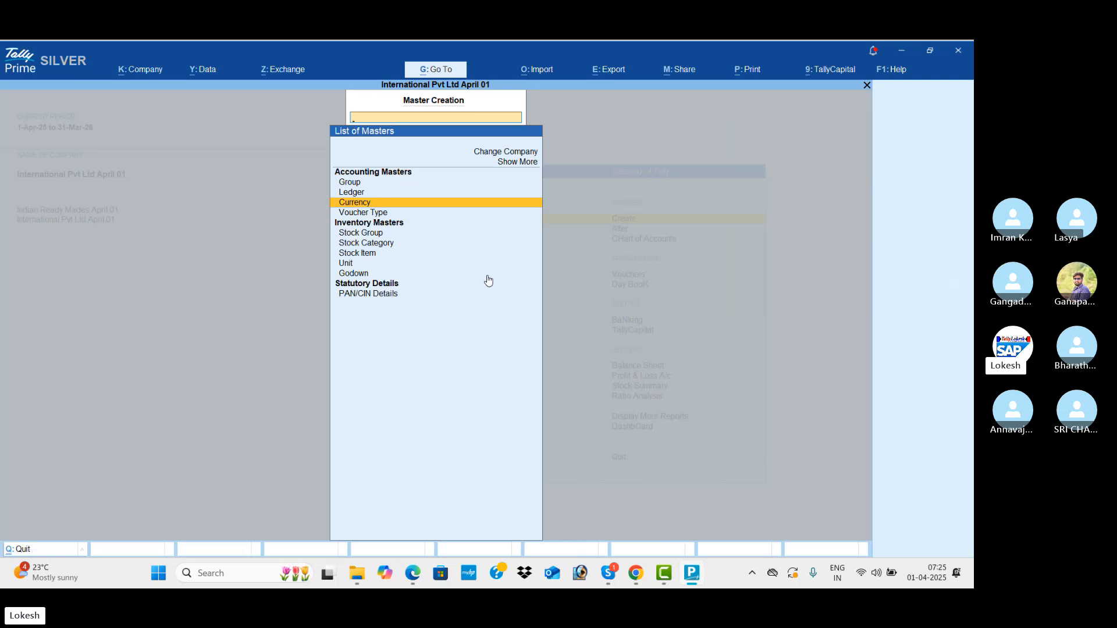
key("Down")
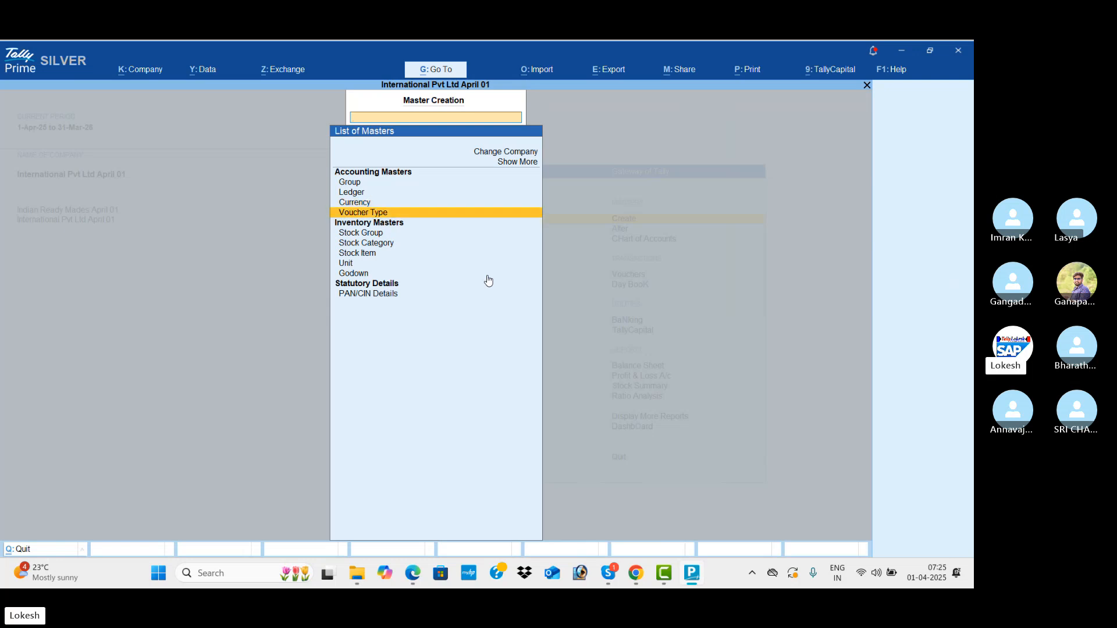
key("Up")
key("Down")
key("Up")
key("Down")
key("Up")
key("Down")
key("Up")
key("Down")
key("Up")
key("Return")
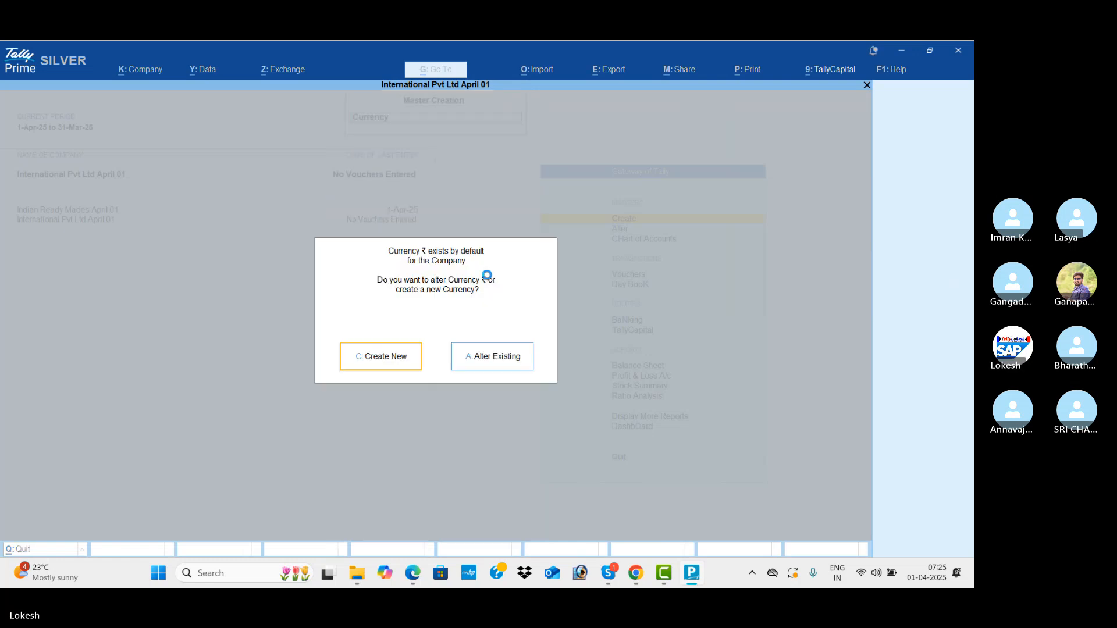
key("Return")
- Create a currency with symbol $ and formal name Dollor, keeping the default decimal places and amount format
type("$")
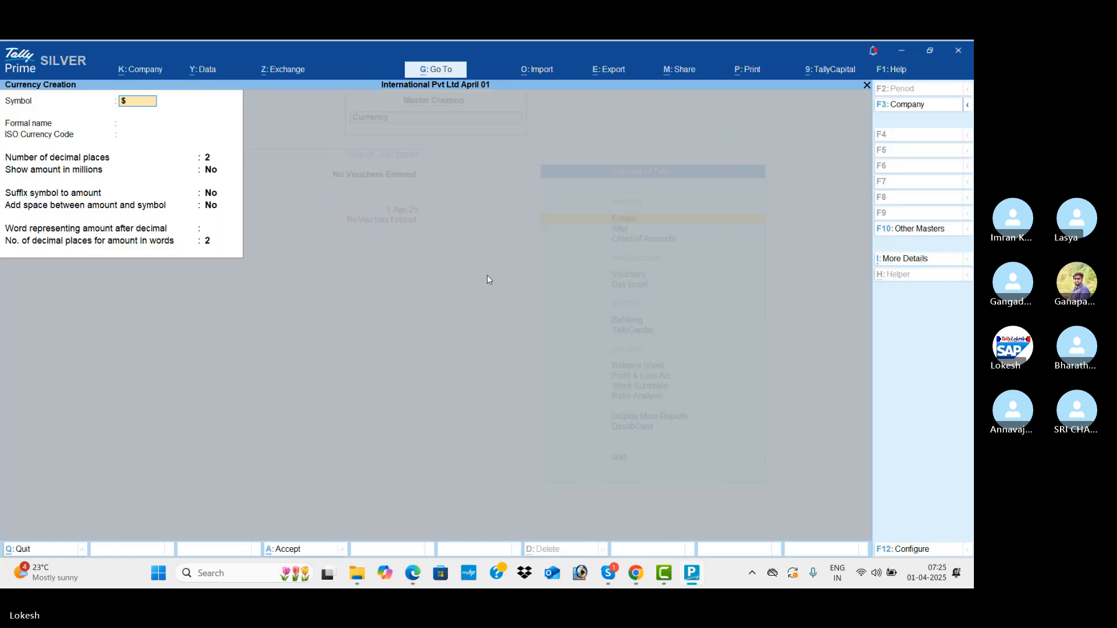
key("Return")
type("Dollo")
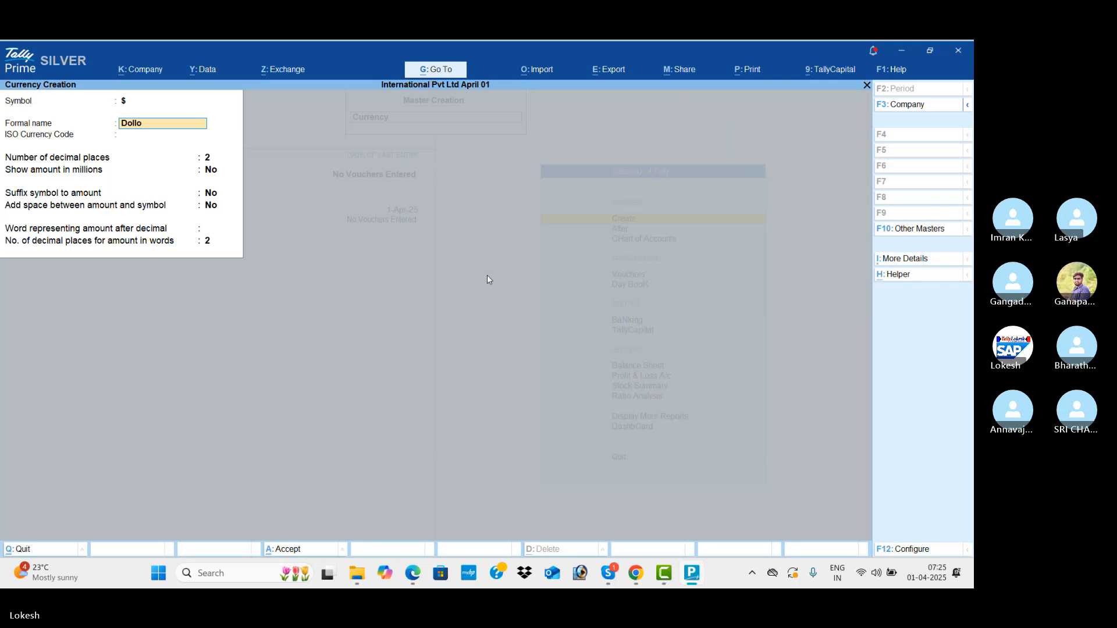
key("Return")
key("Return")
key("Return")
key("Return")
key("Return")
key("Return")
key("Return")
key("Return")
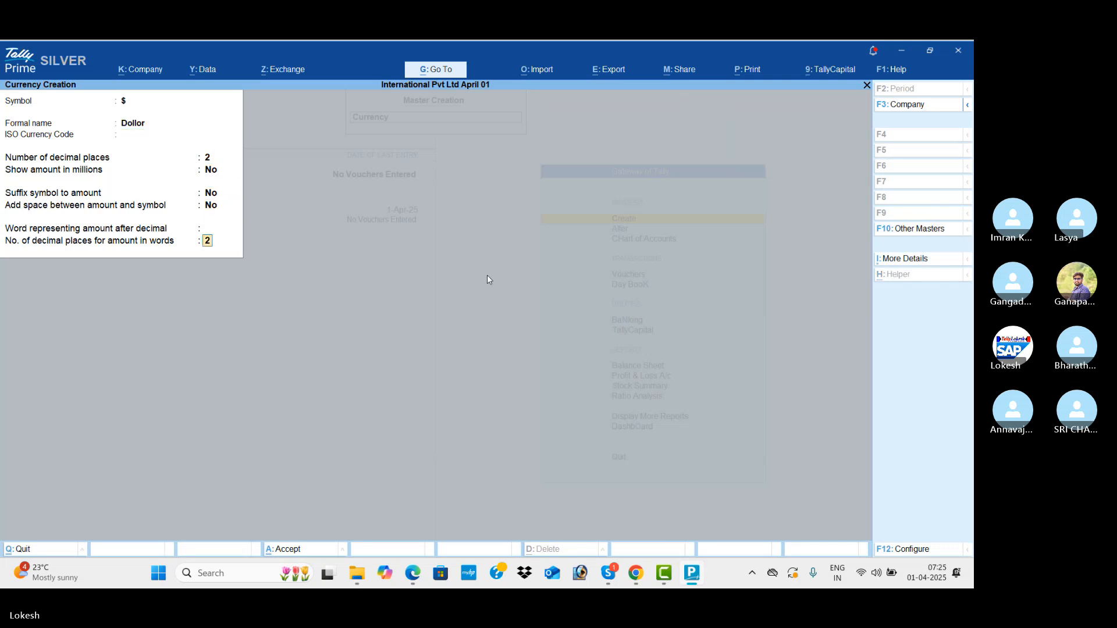
key("Return")
- Consult the currency table in the PDF in Edge, return to TallyPrime and create the currency dn named Dinar with default settings
key("alt+Tab")
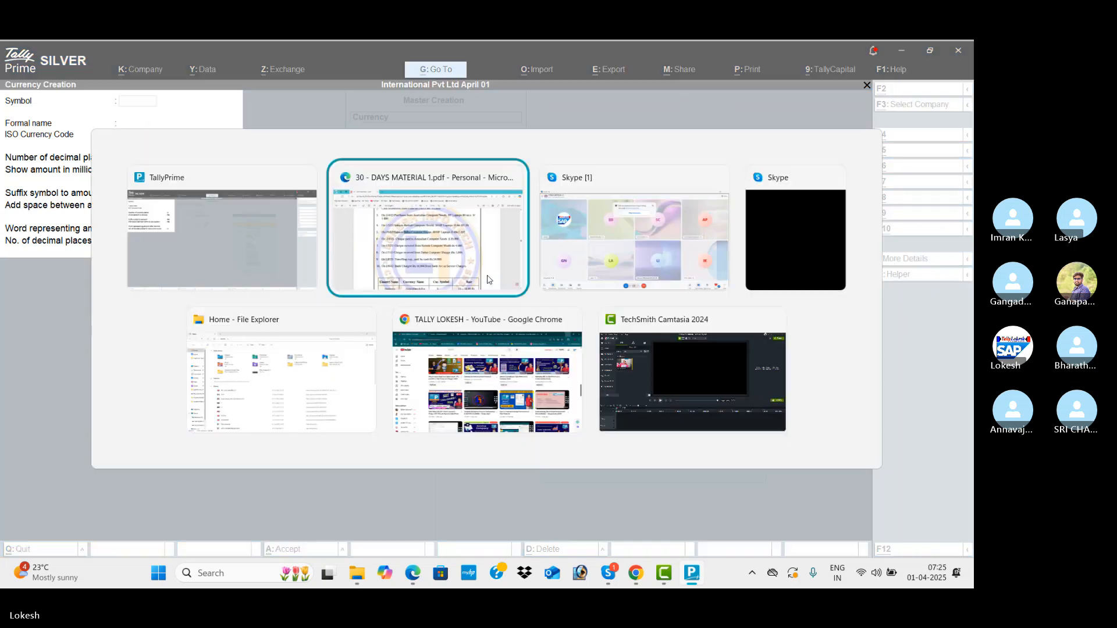
scroll(489, 275, "down", 3)
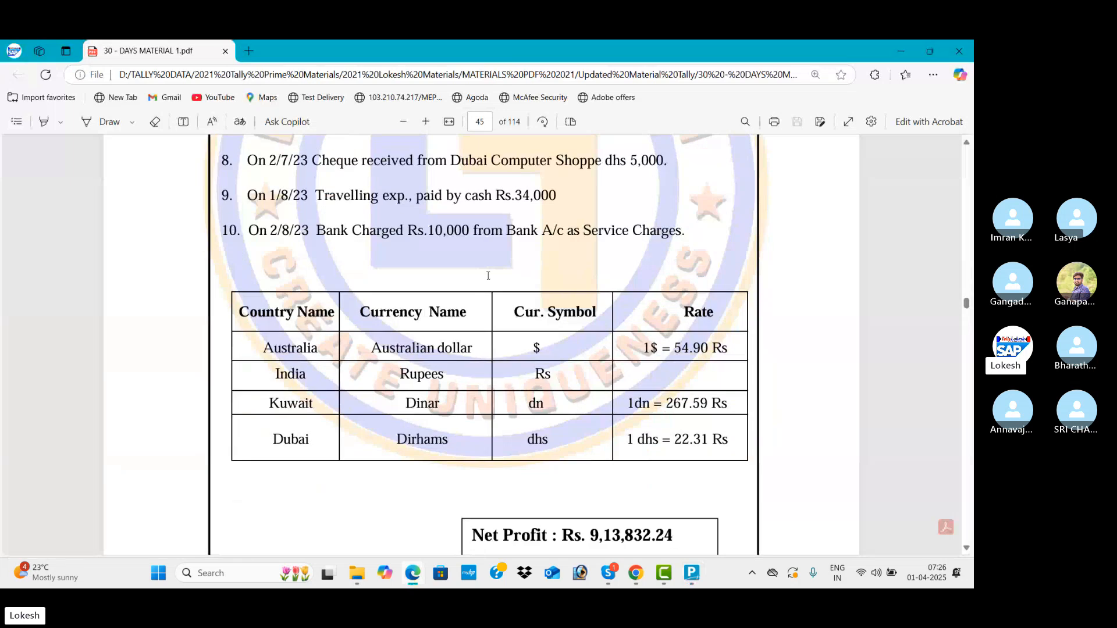
key("alt+Tab")
type("dn")
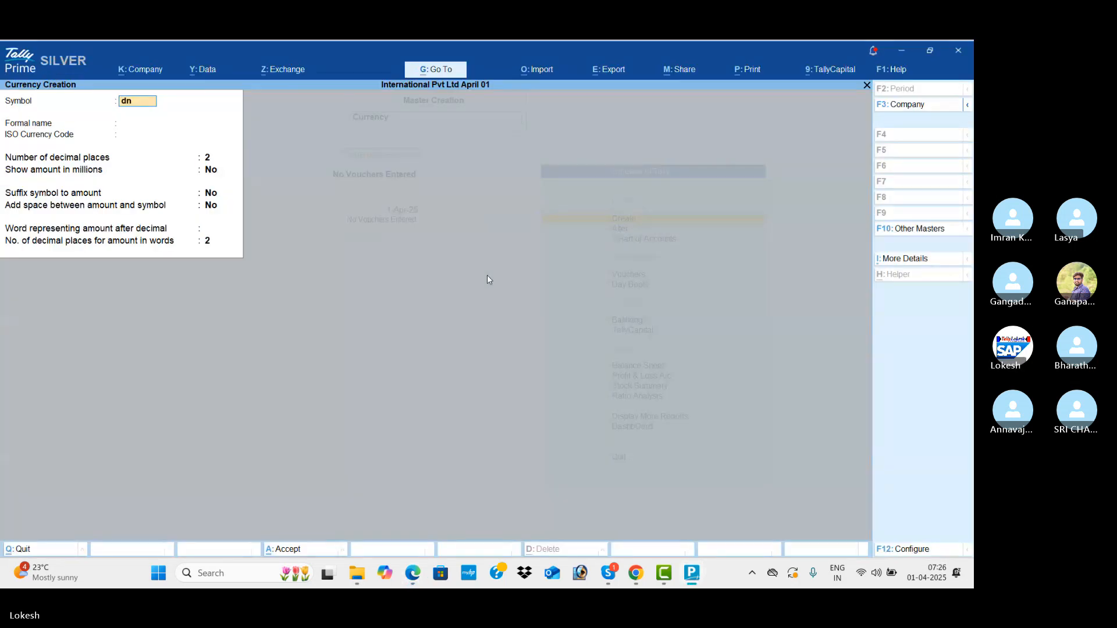
key("Return")
type("Dina")
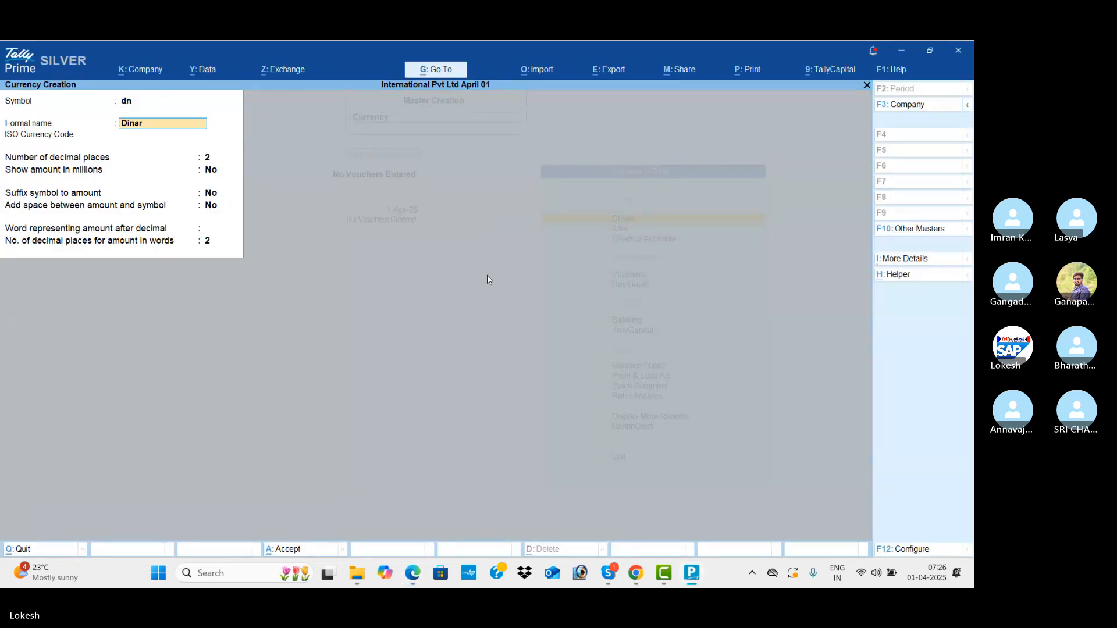
type("r")
key("Return")
key("Return")
key("Return")
key("Return")
key("Return")
key("Return")
key("Return")
key("Return")
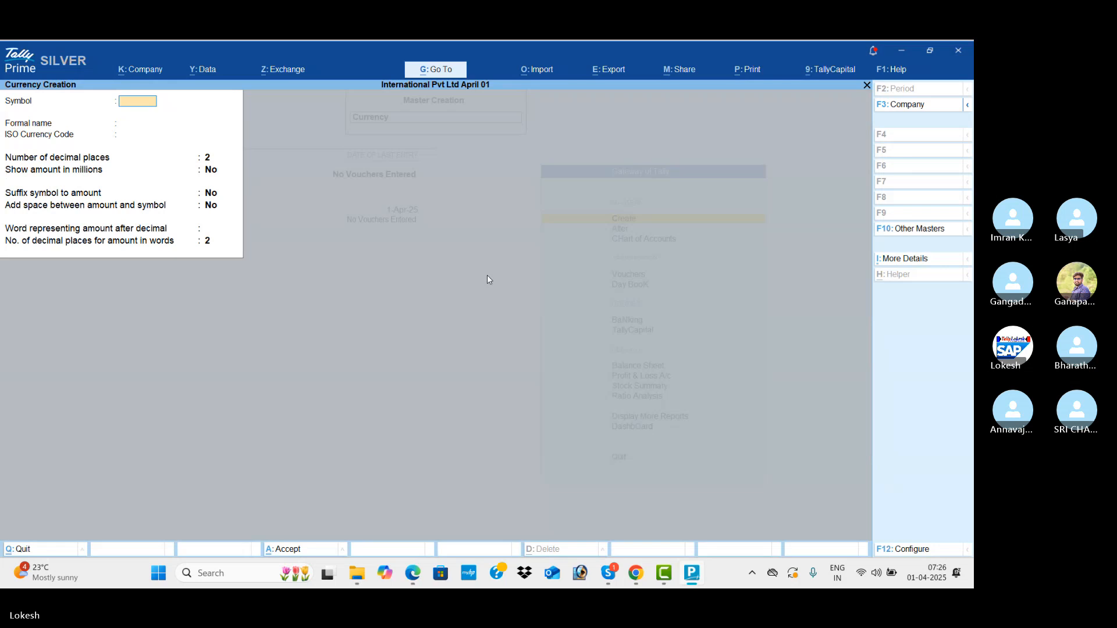
- Create the currency dhs named Dirhms with default settings, checking the name in Edge before returning to TallyPrime, and leave currency creation
type("dhs")
key("Return")
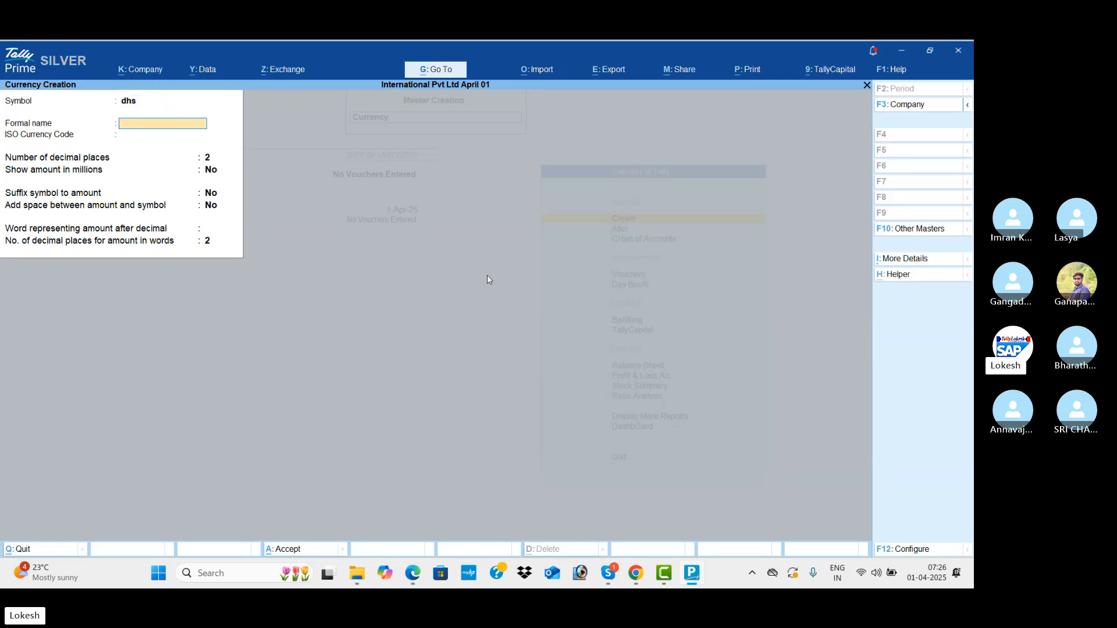
key("alt+Tab")
key("alt+Tab")
type("Dirh")
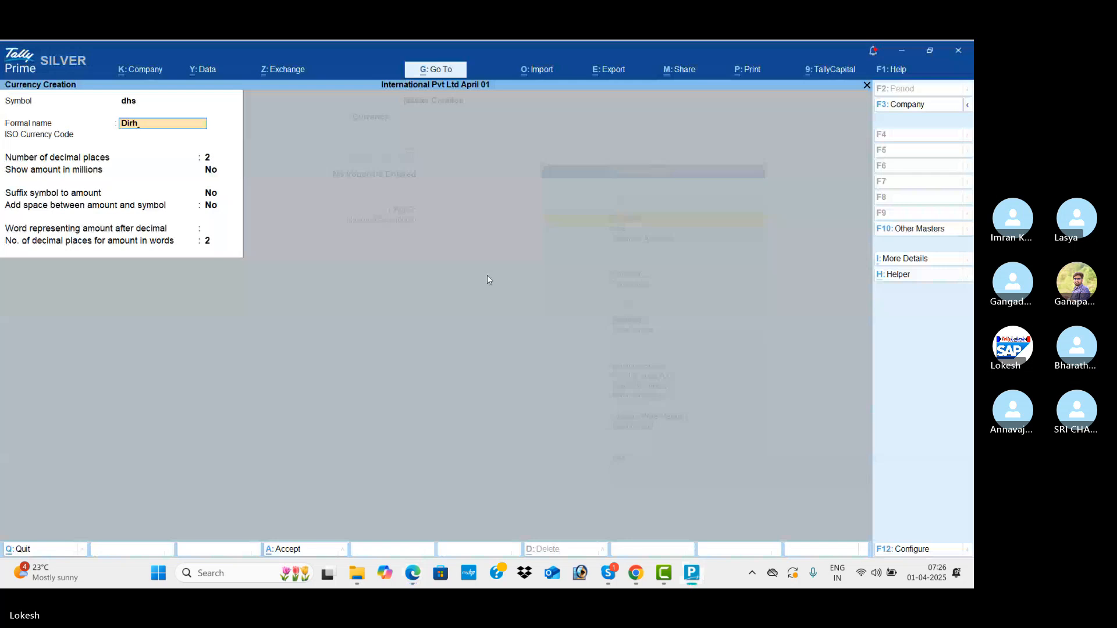
type("ms")
key("Return")
key("Return")
key("Return")
key("Return")
key("Return")
key("Return")
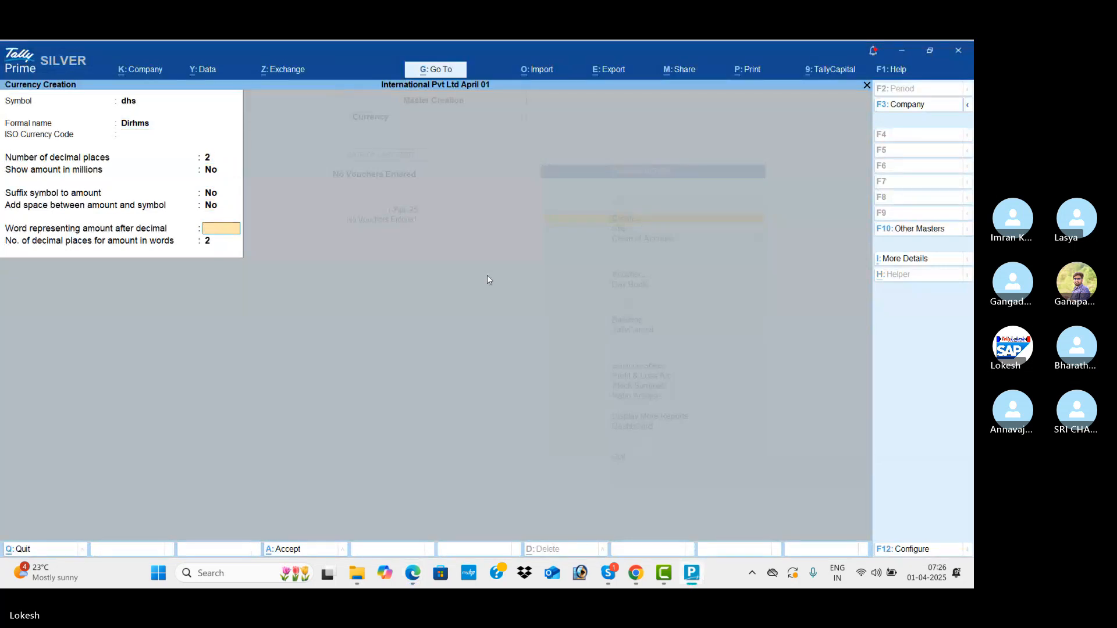
key("Return")
key("Return")
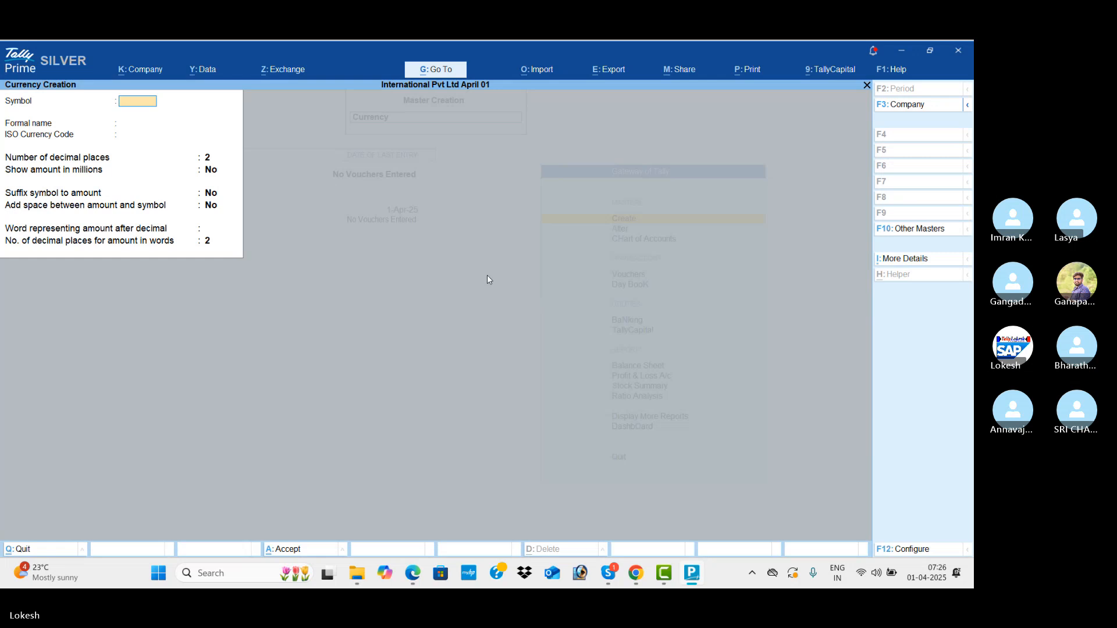
key("Escape")
key("y")
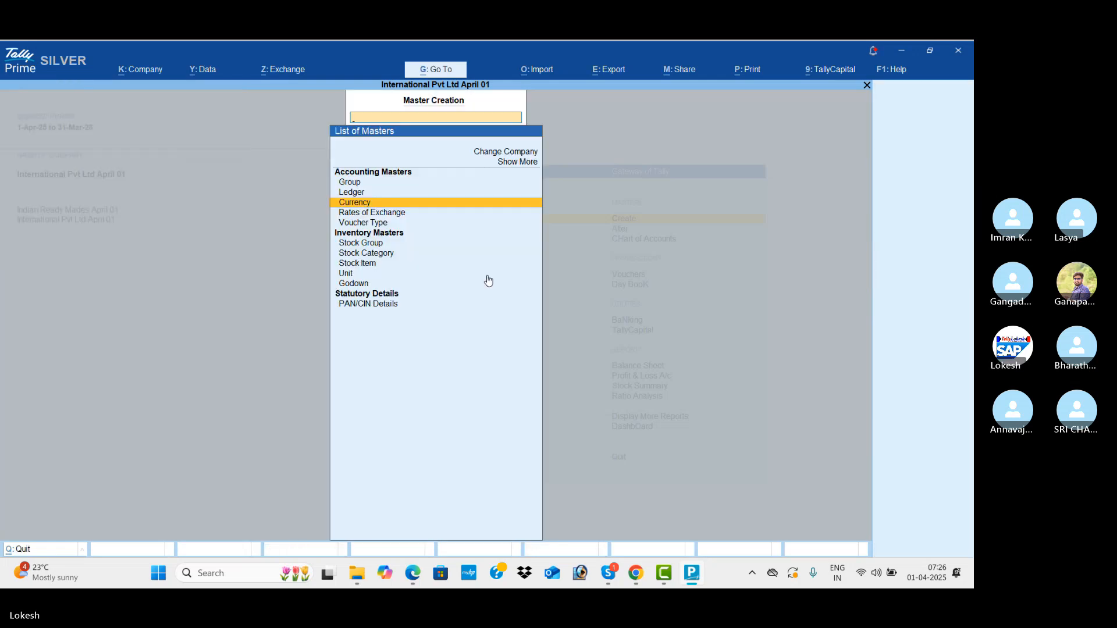
- Open the rates of exchange, check the PDF in Edge, return to TallyPrime and set the $ standard rate to 54.90
key("Down")
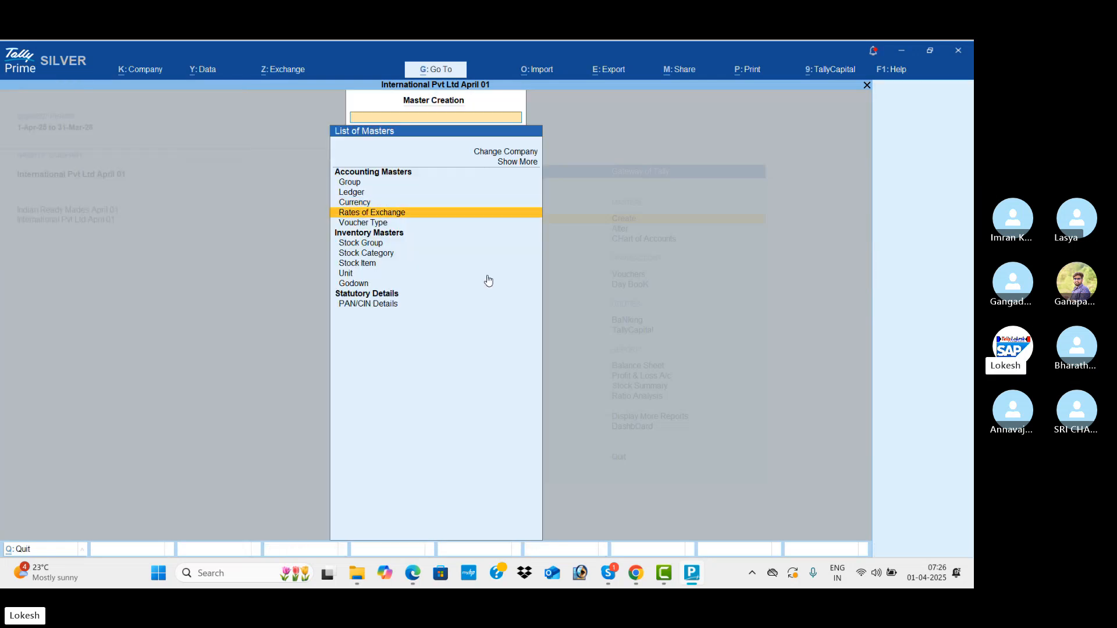
key("Return")
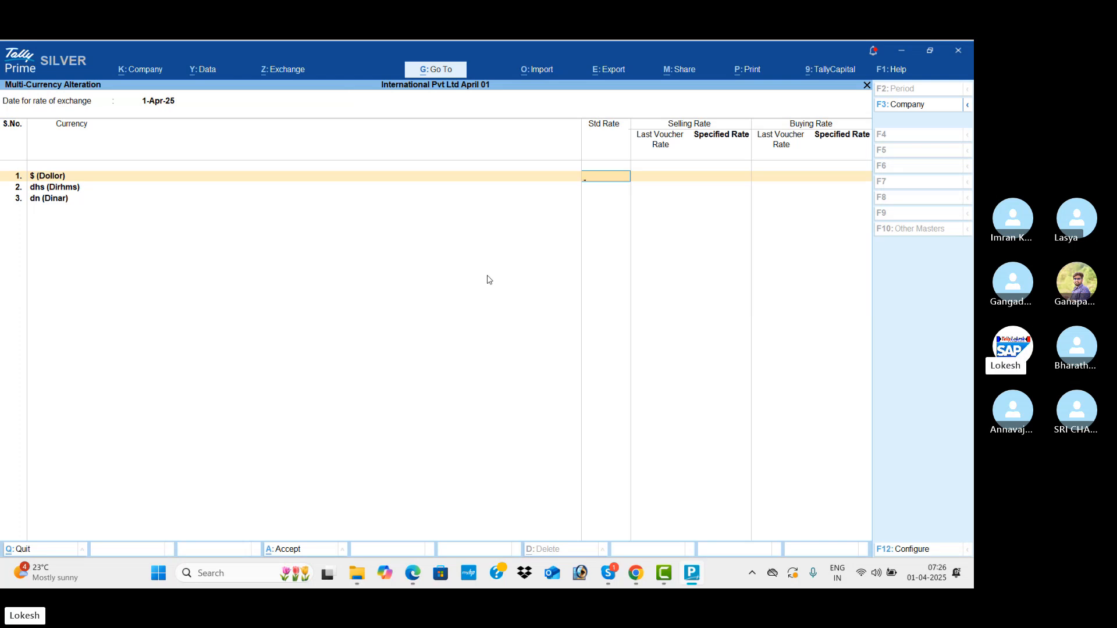
key("alt+Tab")
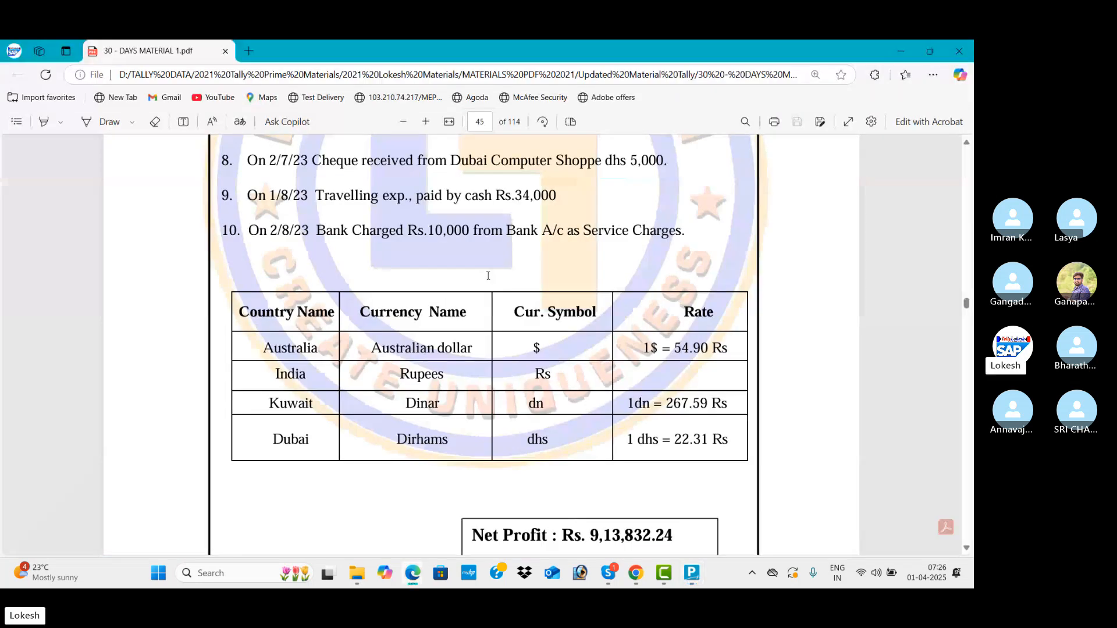
key("alt+Tab")
type("54.90")
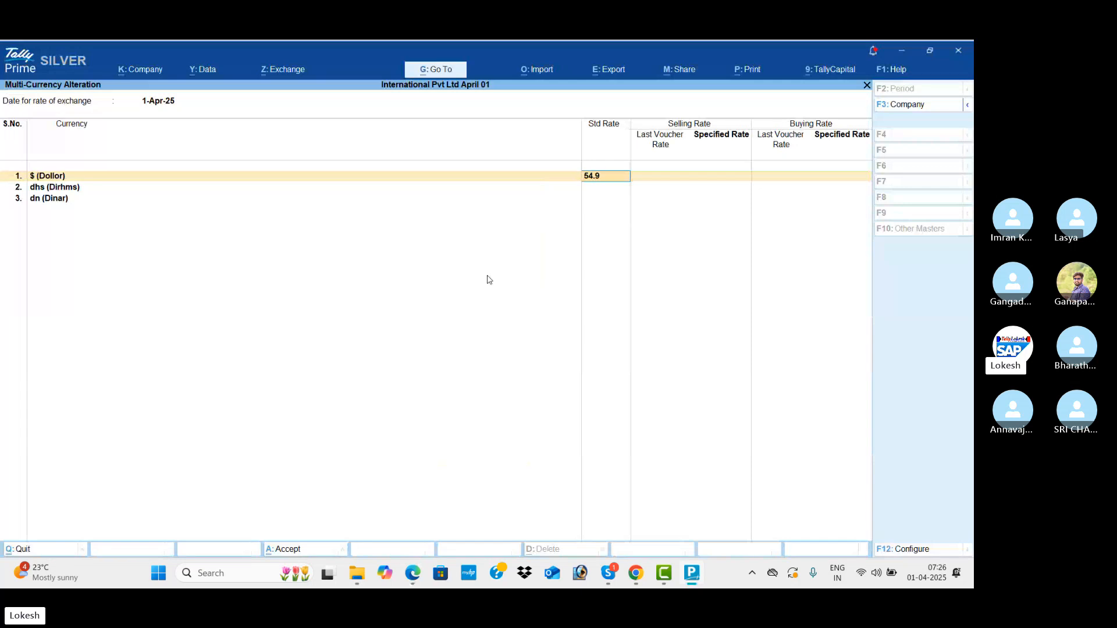
key("Return")
key("Return")
key("Return")
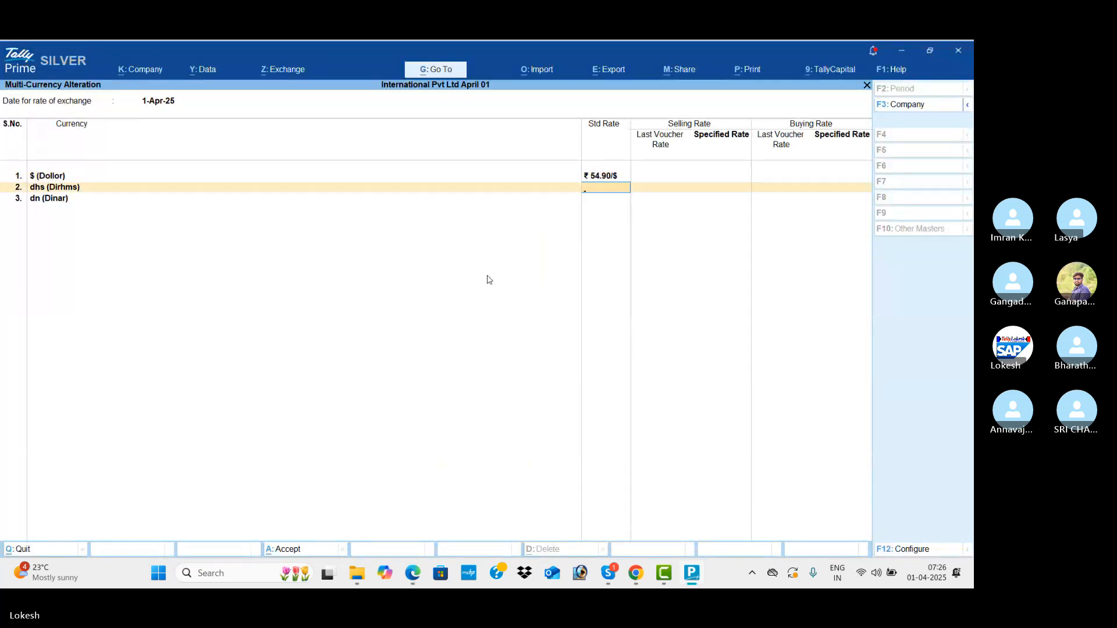
- Check the dirham rate in the PDF in Edge, return to TallyPrime and set the dhs standard rate to 22.31
key("alt+Tab")
key("alt+Tab")
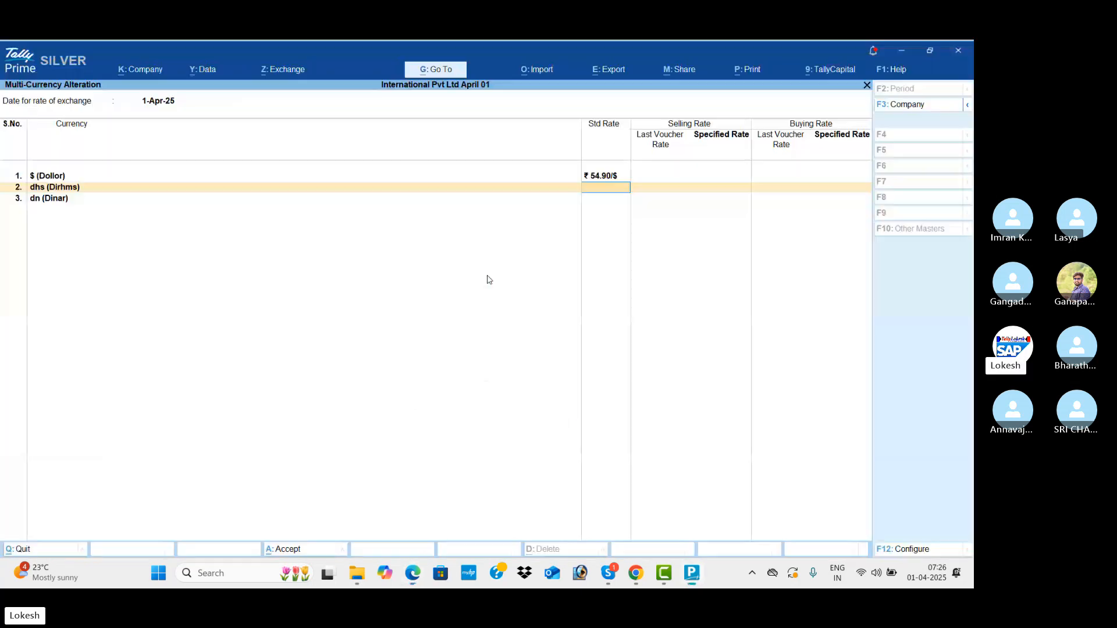
type("22.31")
key("Return")
key("Return")
key("Return")
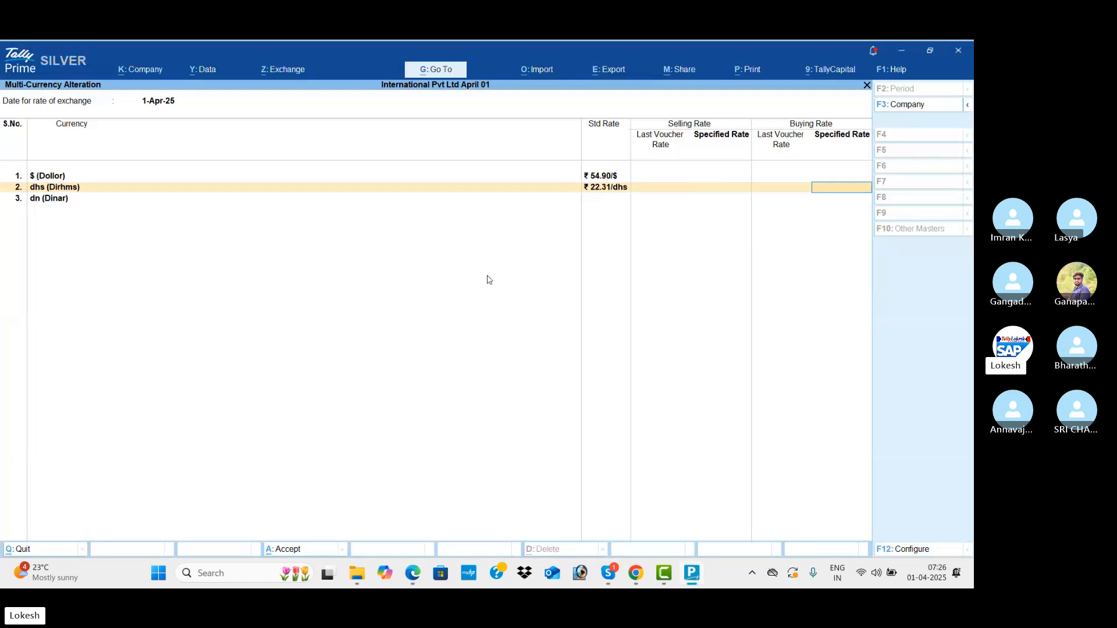
- Check the dinar rate in Edge, return to TallyPrime, set the dn standard rate to 267.59 and save the exchange rates
key("alt+Tab")
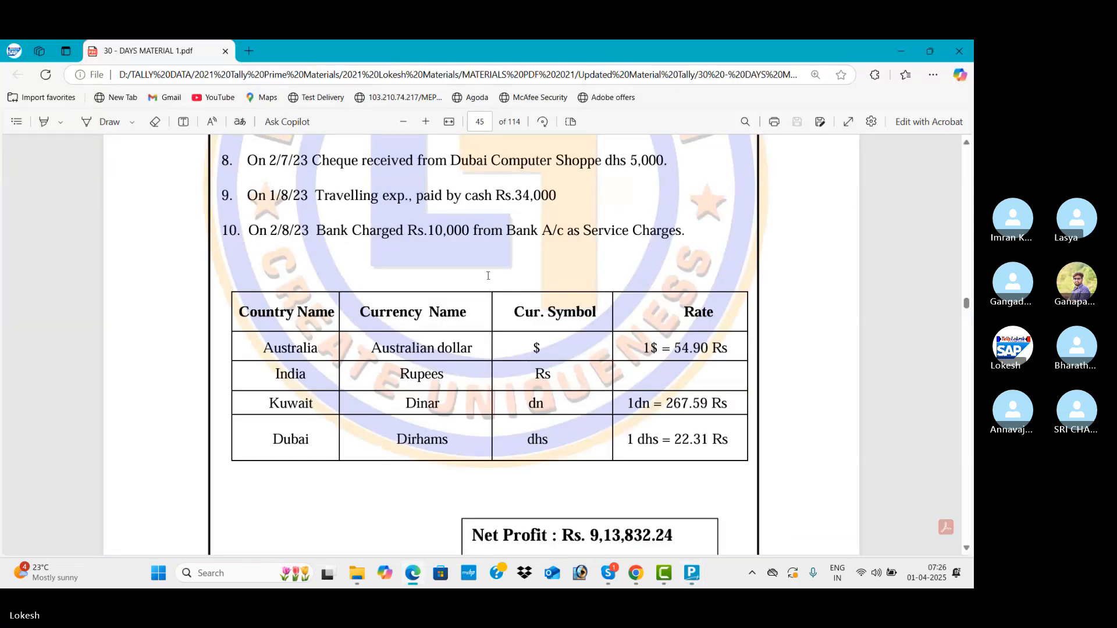
key("alt+Tab")
type("26")
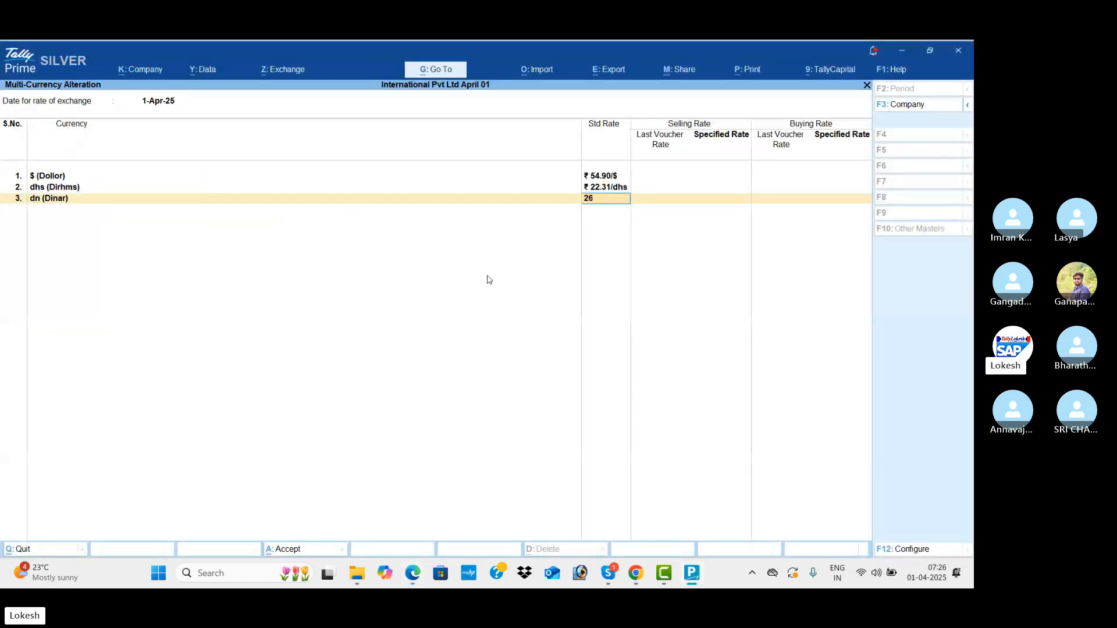
type("7.")
key("alt+Tab")
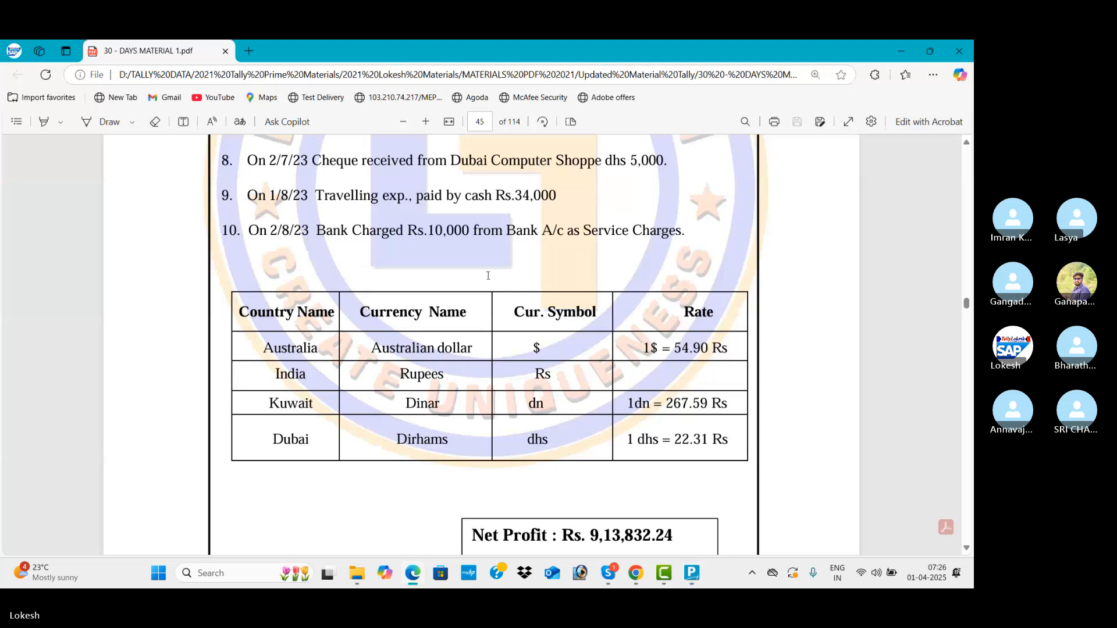
key("alt+Tab")
type(".59")
key("Return")
key("Return")
key("Return")
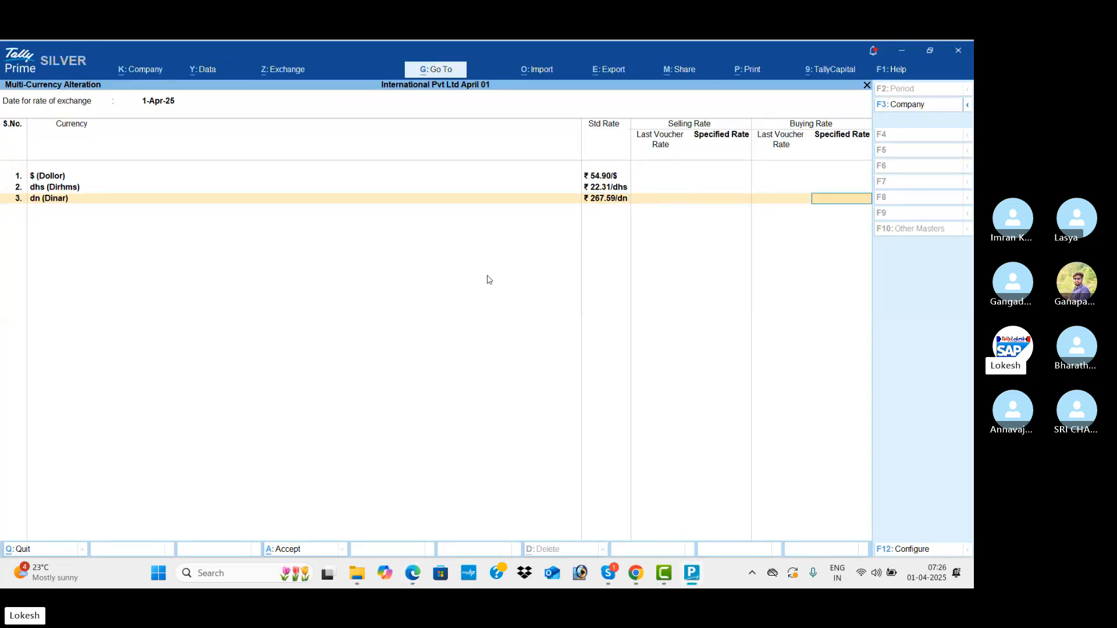
key("Return")
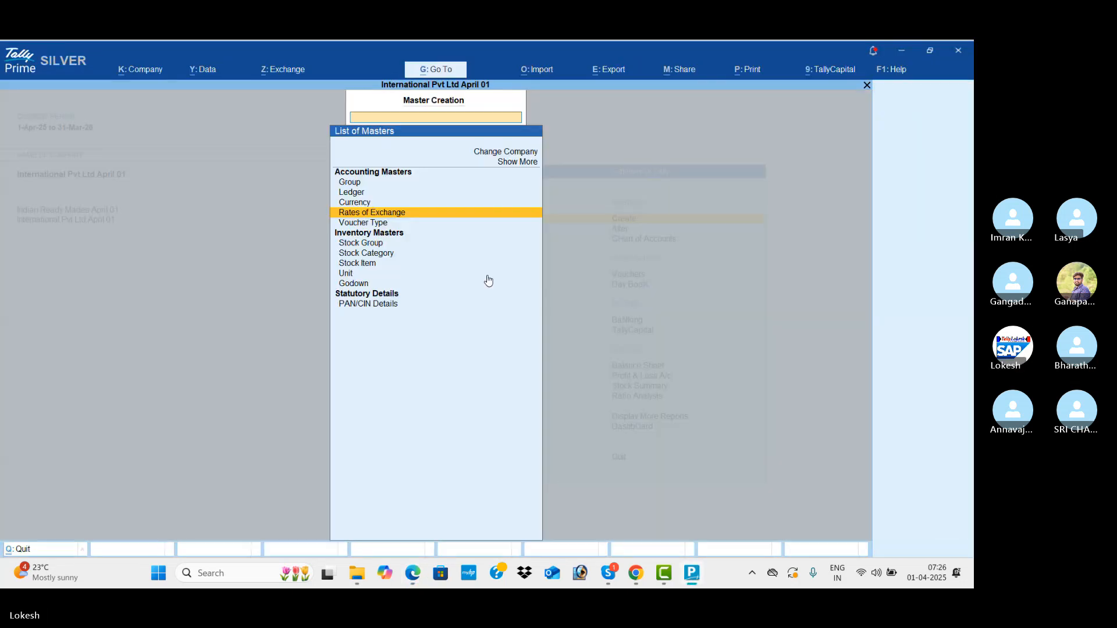
- Create a simple unit with symbol nos, formal name Numbers and 0 decimal places, and leave unit creation
key("Down")
key("Down")
key("Down")
key("Down")
key("Down")
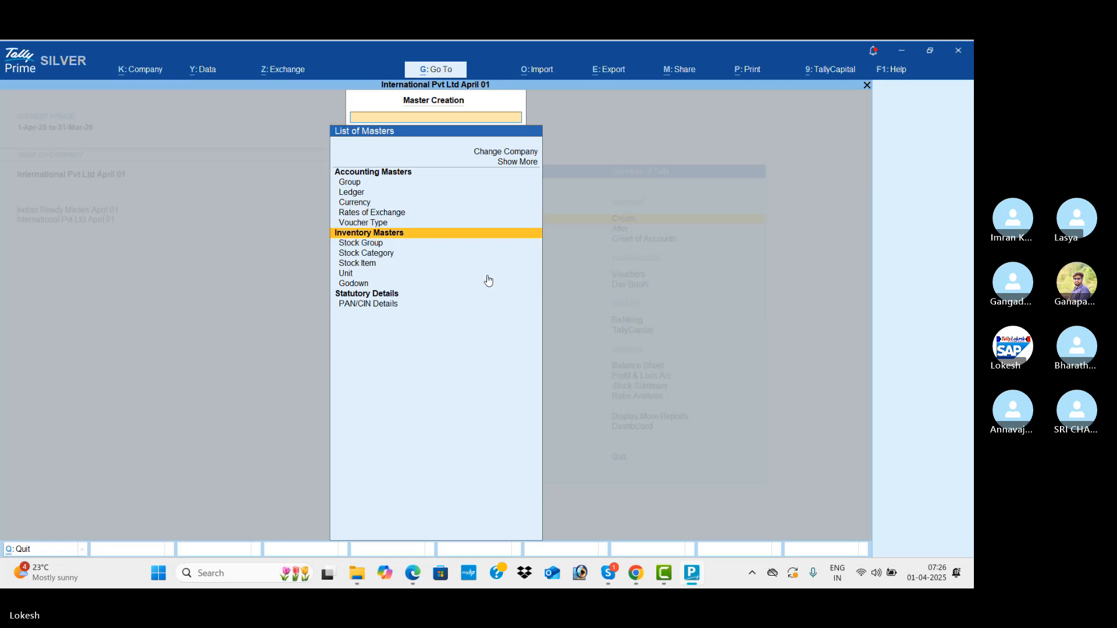
key("Return")
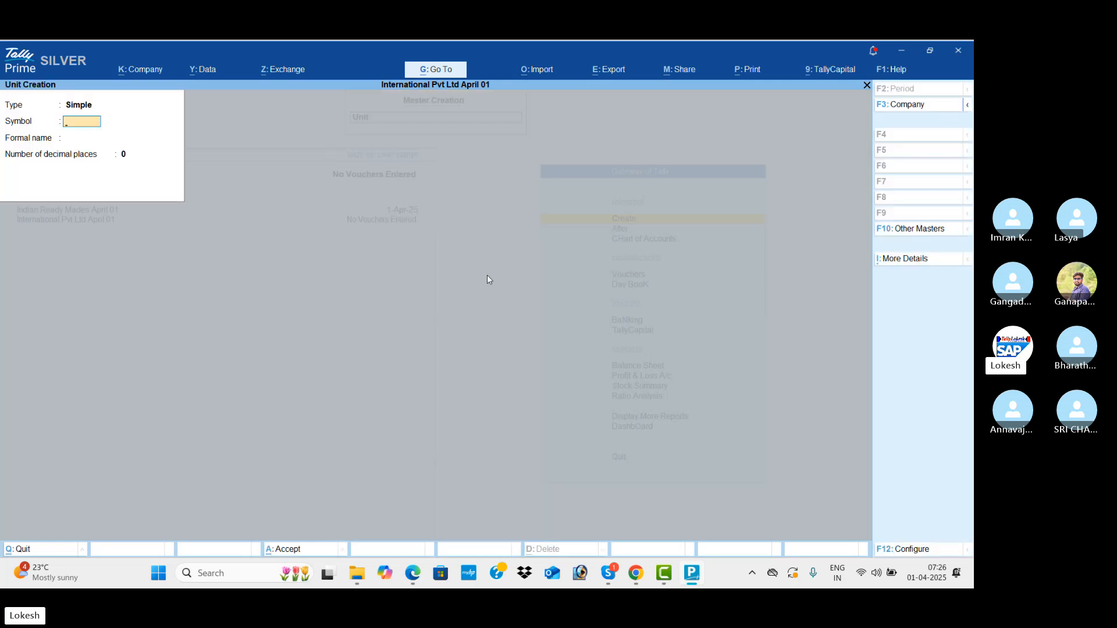
type("nos")
key("Return")
type("N")
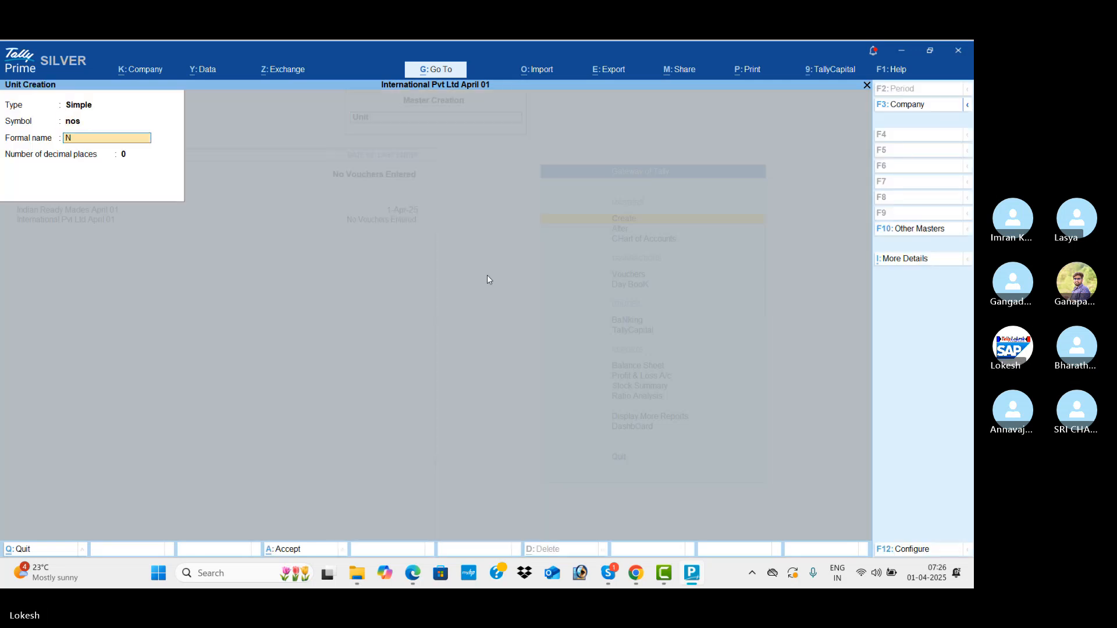
type("umber")
key("Return")
key("Return")
key("Return")
key("Escape")
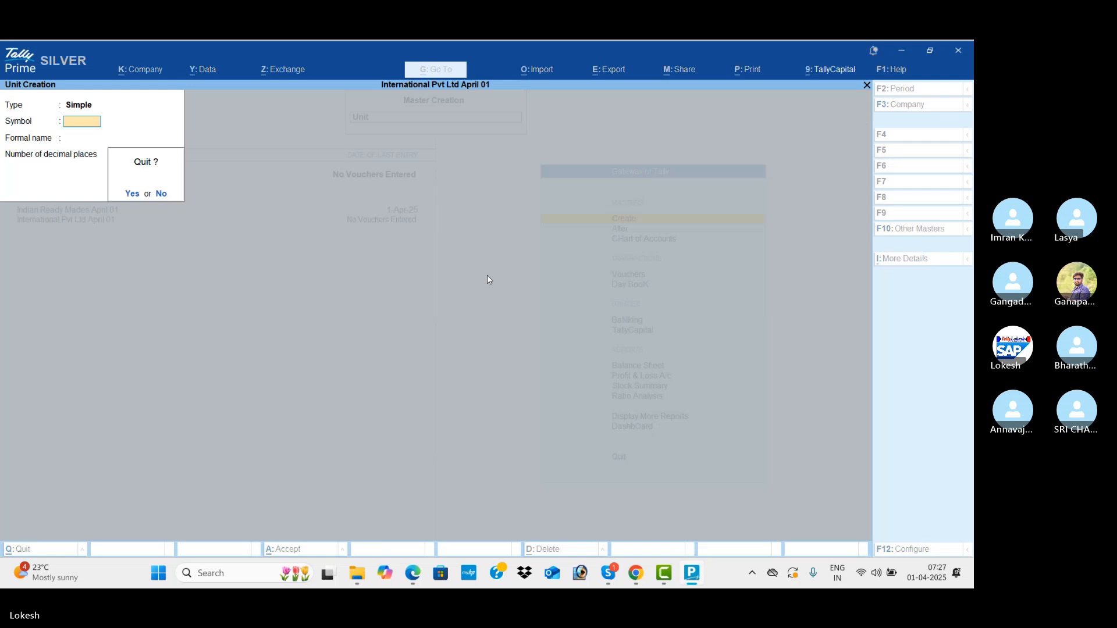
key("Return")
- Start a new stock item, copy the product name HP Laptops from the PDF in Edge and return to TallyPrime
key("Down")
key("Up")
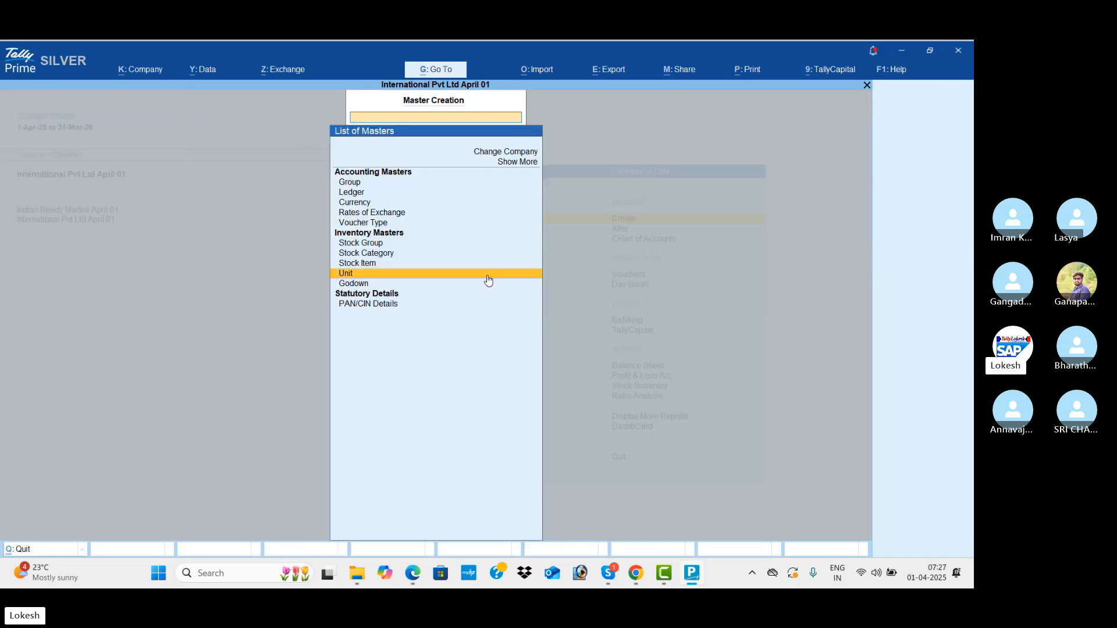
key("Up")
key("Return")
key("alt+Tab")
scroll(487, 277, "up", 5)
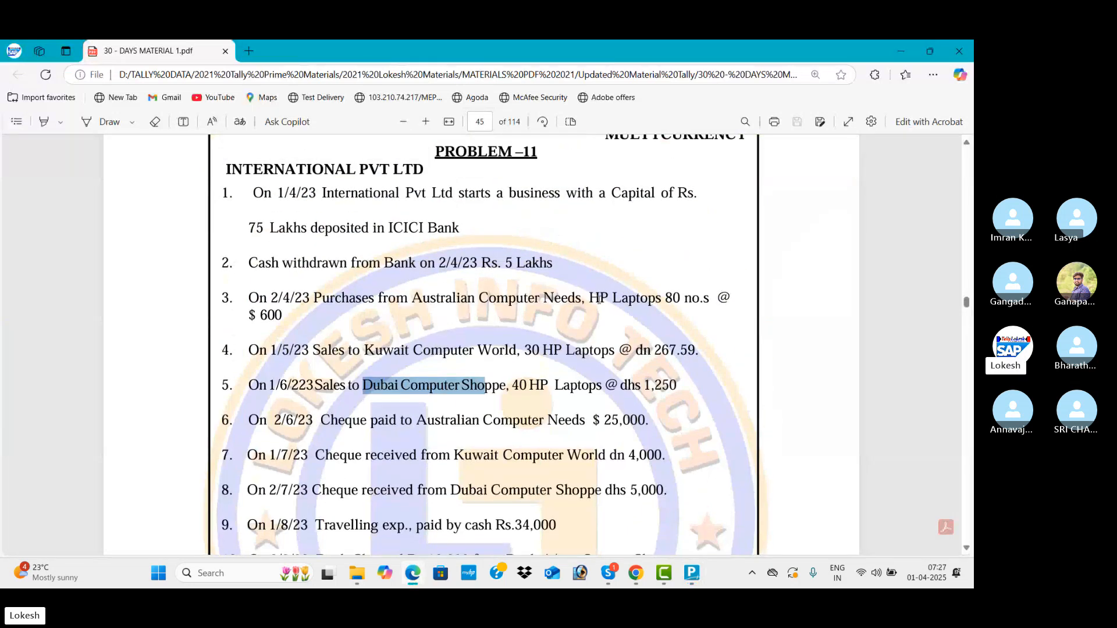
left_click(591, 298)
left_click_drag(591, 298, 661, 299)
key("ctrl+c")
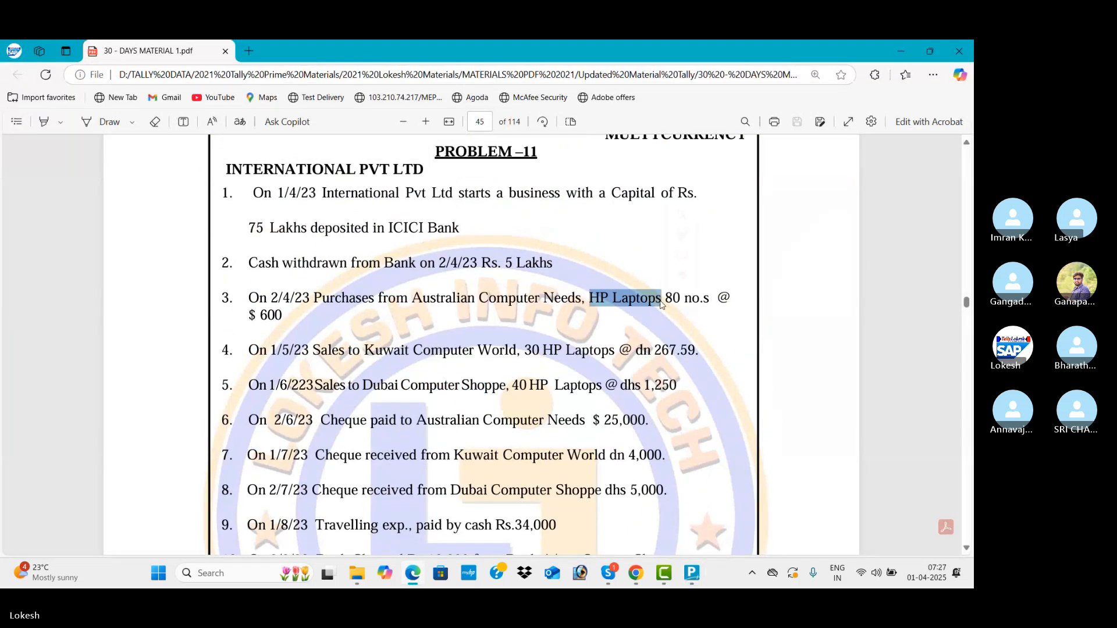
key("alt+Tab")
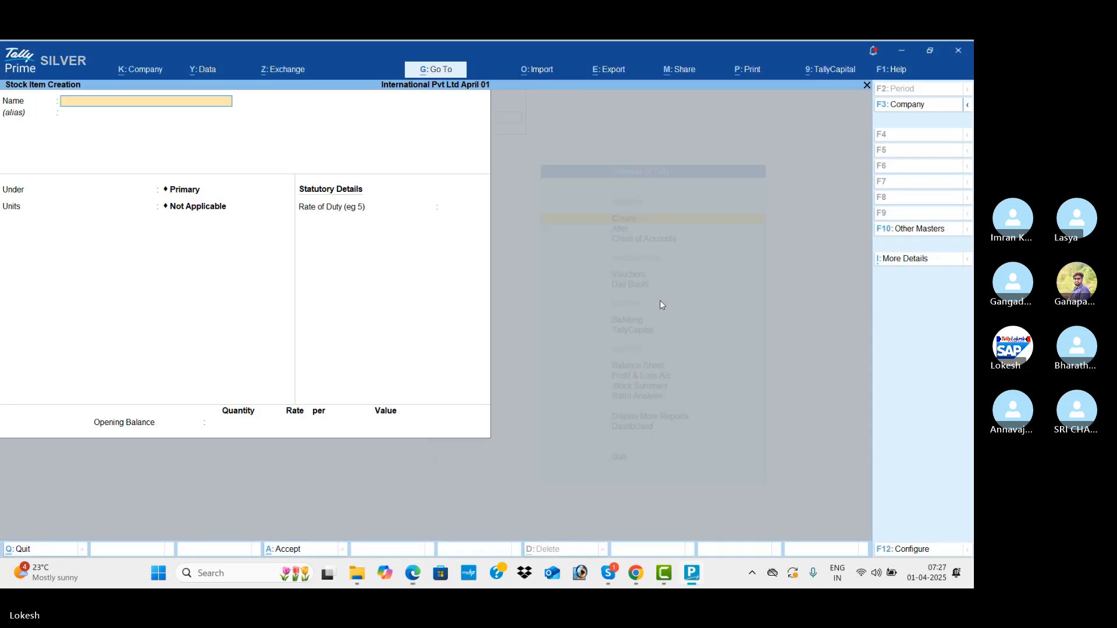
- Create the stock item HP Laptops under Primary with unit nos, save it and return to the Gateway of Tally
key("ctrl+v")
key("Return")
key("Return")
key("Return")
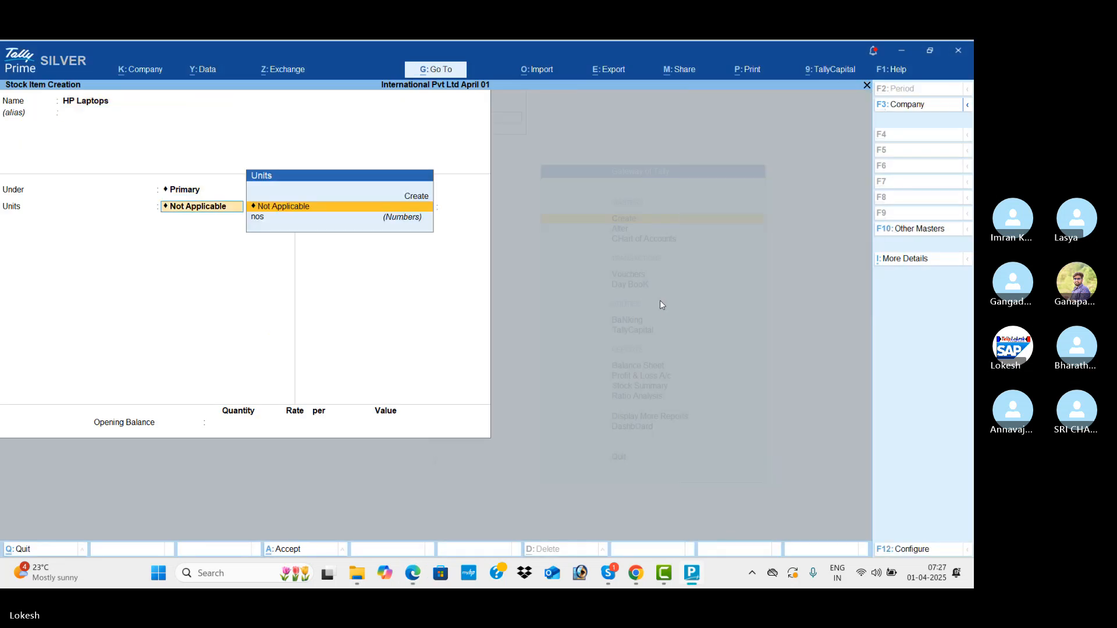
key("Down")
key("Return")
key("Return")
key("Return")
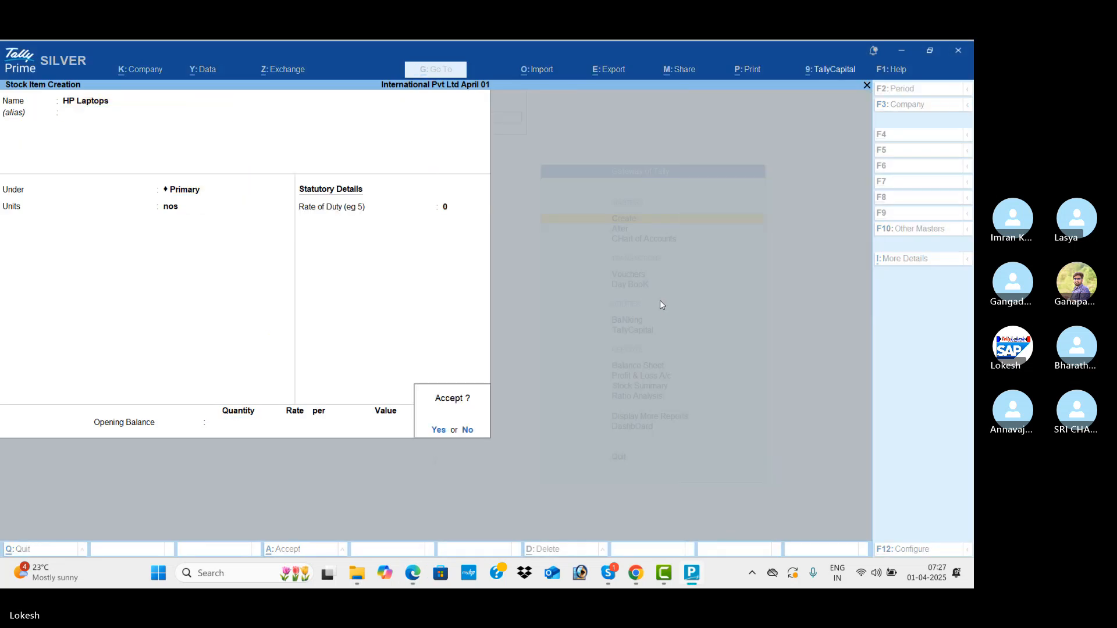
key("Return")
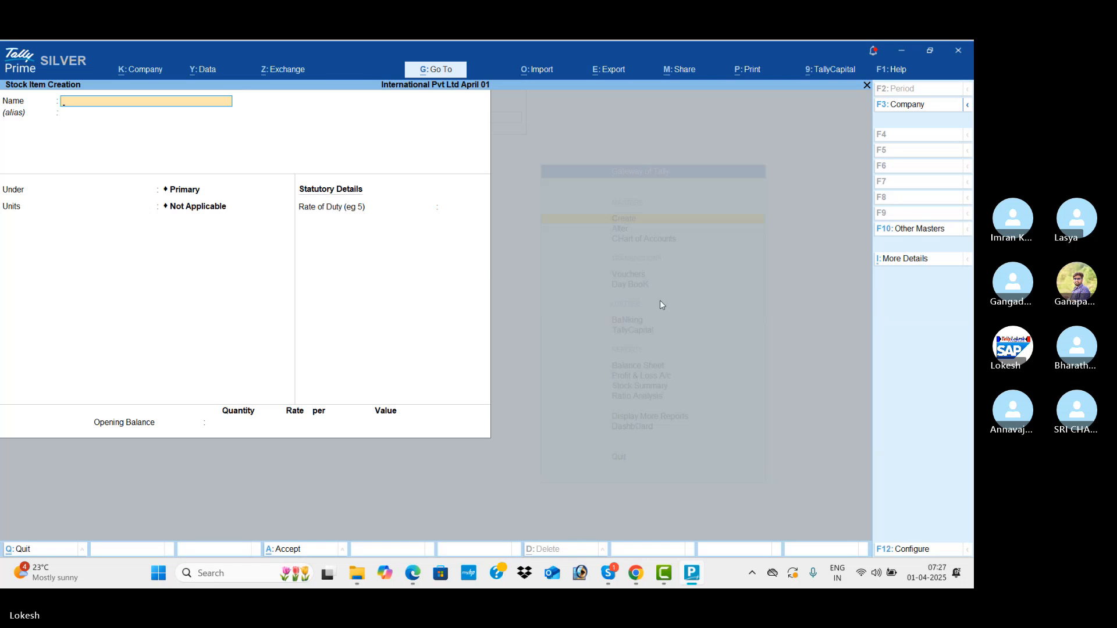
key("Escape")
key("Escape")
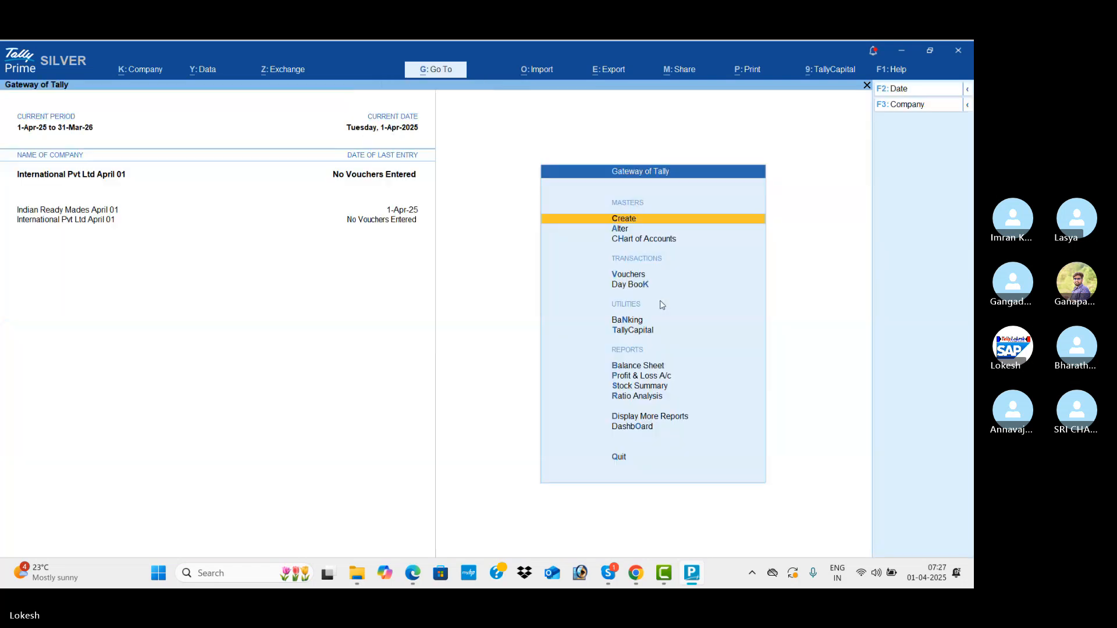
- Start a receipt voucher crediting Capital, check the amount in the PDF in Edge, return to TallyPrime and set the credit to 7500000
key("Down")
key("Down")
key("Down")
key("Return")
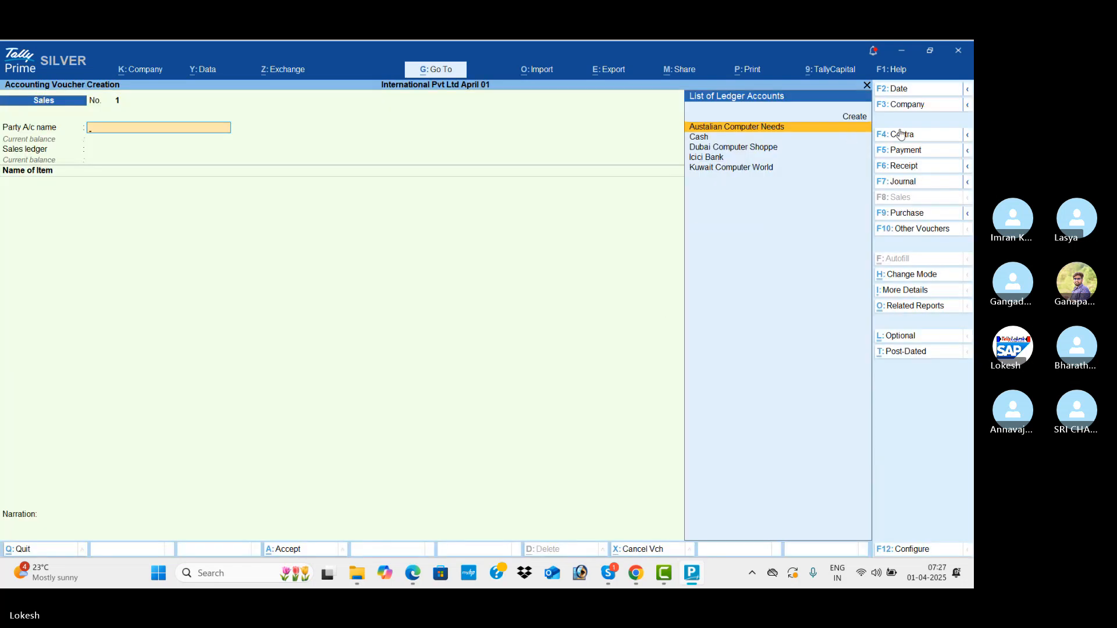
left_click(918, 171)
key("Down")
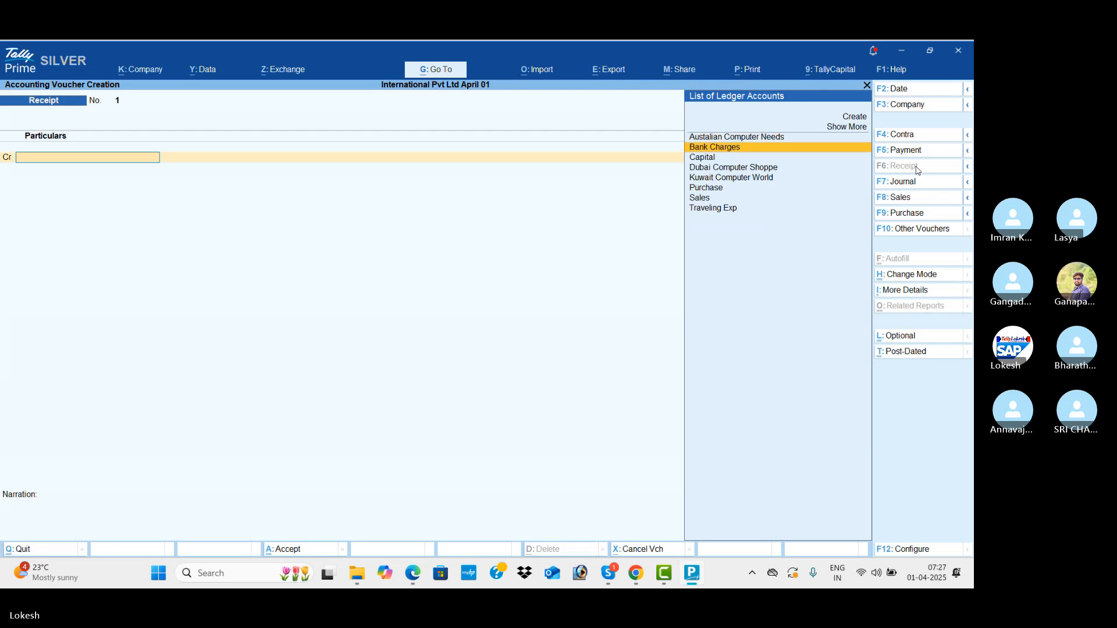
key("Down")
key("Return")
key("alt+Tab")
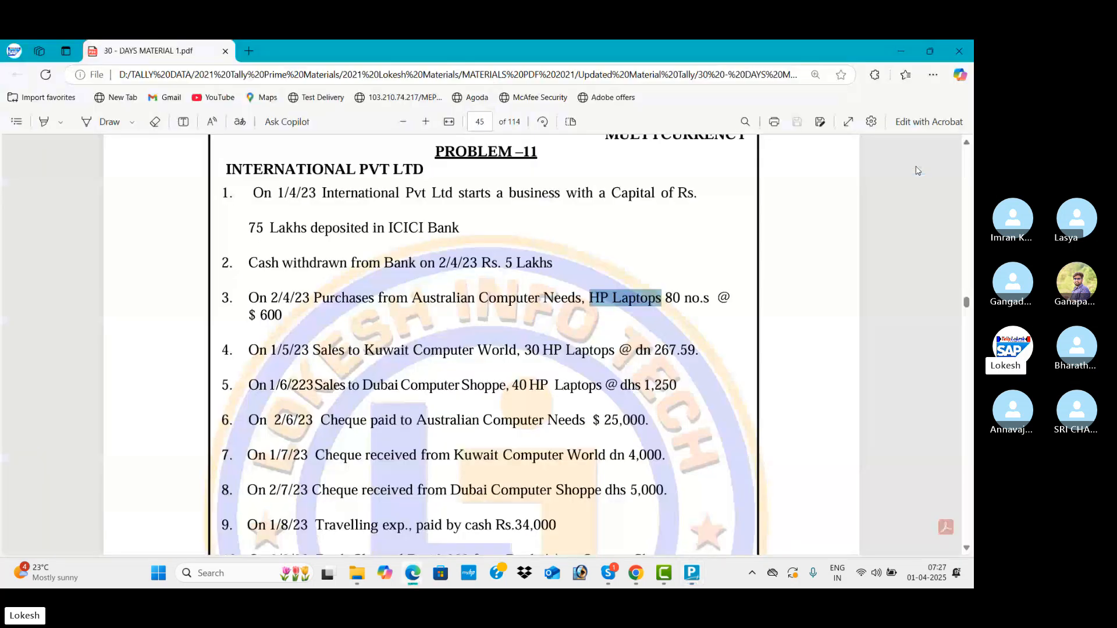
key("alt+Tab")
type("7500000")
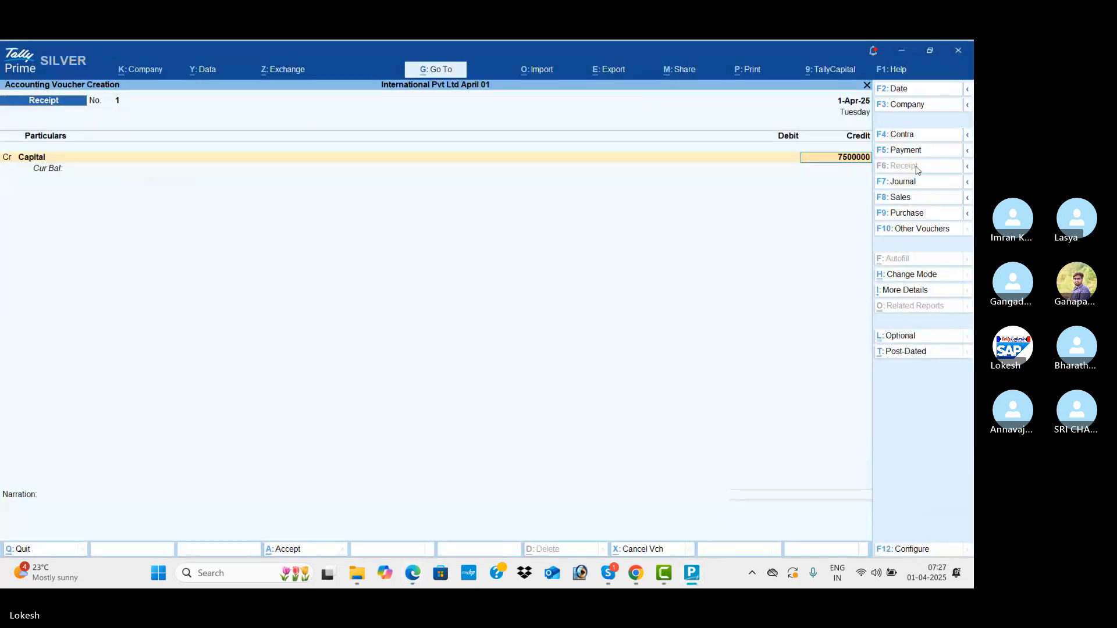
- Debit Icici Bank with 75,00,000.00 in the receipt voucher and save it
key("Return")
key("Return")
type("i")
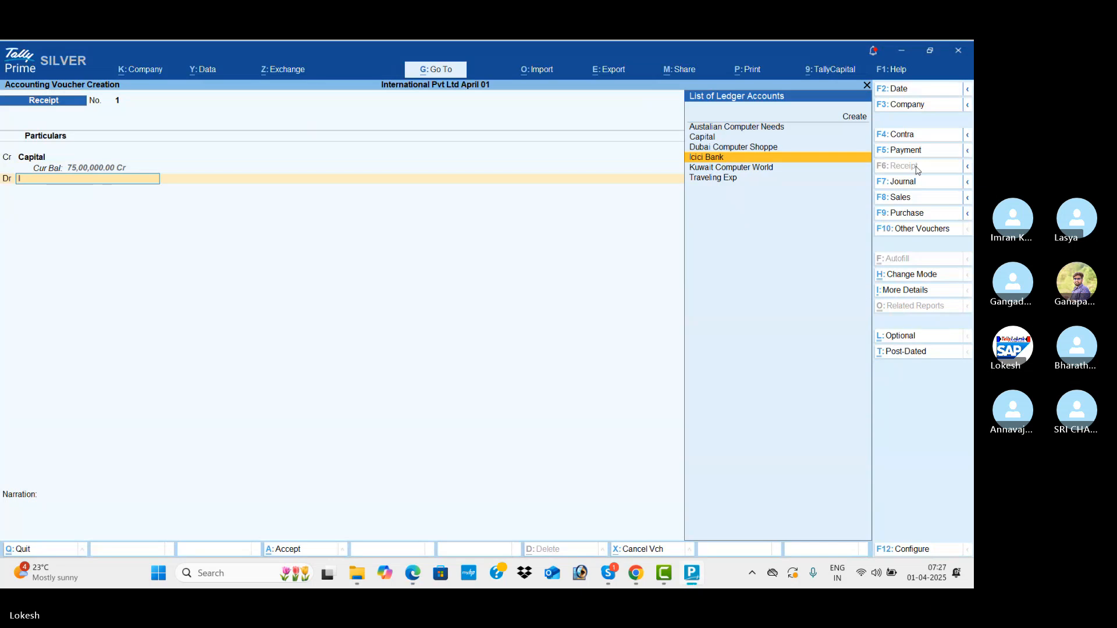
key("Return")
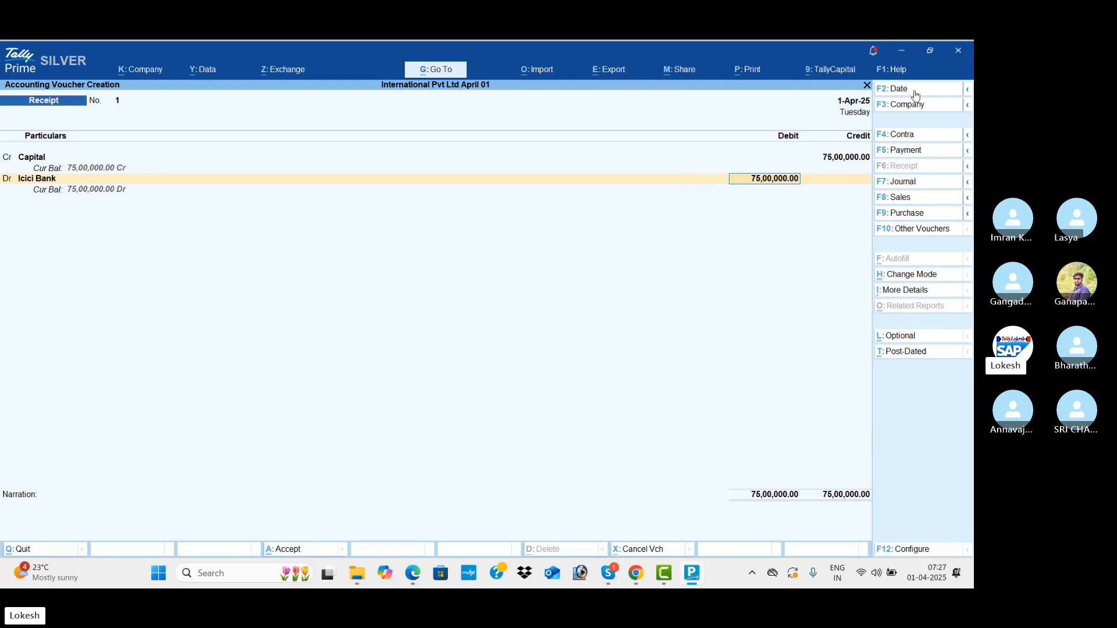
key("ctrl+a")
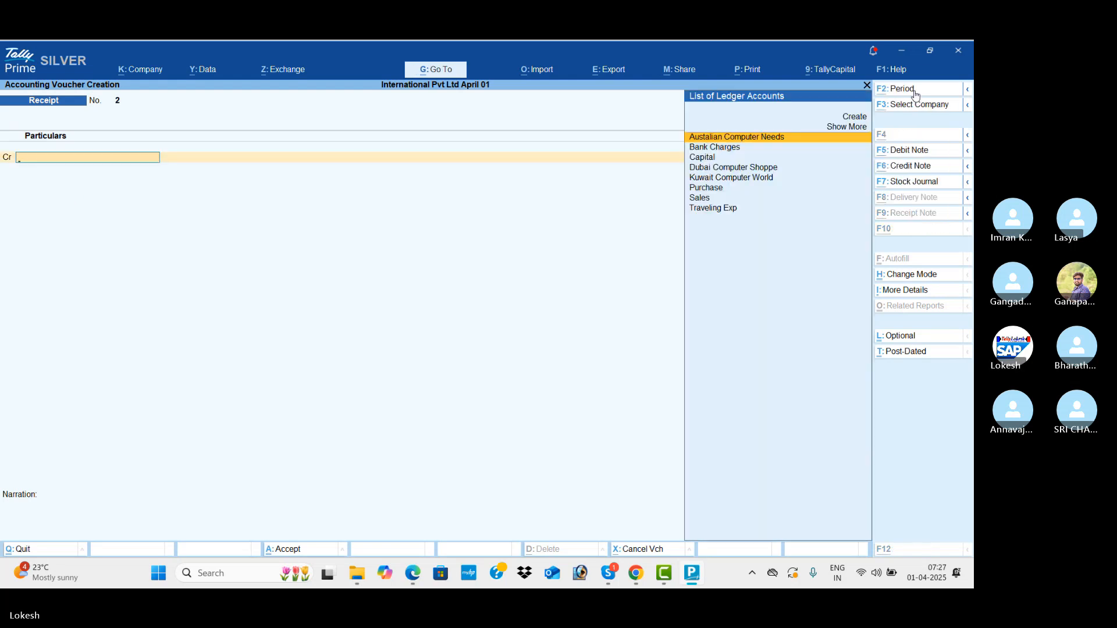
- Check the cash withdrawal in Edge, return to TallyPrime and credit Icici Bank with 500000 in a contra voucher
key("alt+Tab")
key("alt+Tab")
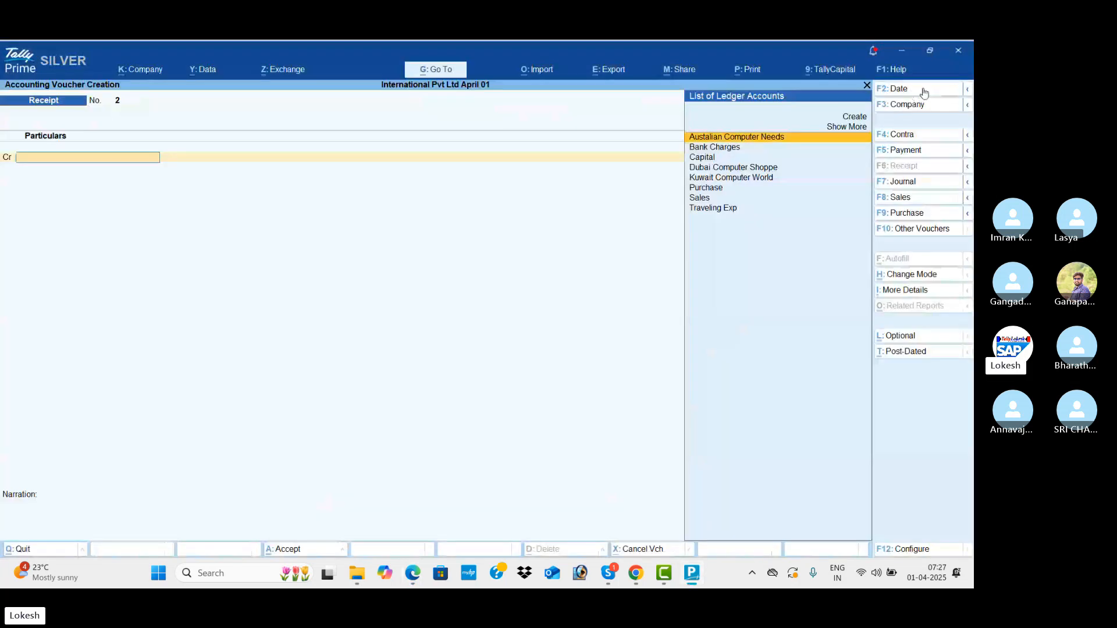
left_click(918, 136)
key("Return")
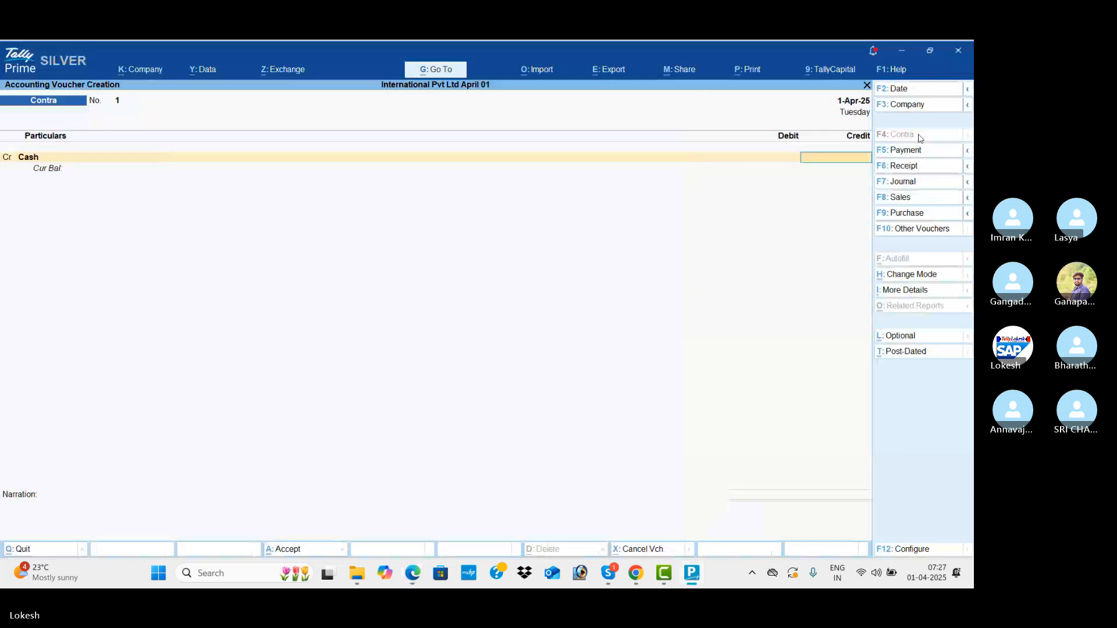
key("BackSpace")
key("Down")
key("Return")
key("alt+Tab")
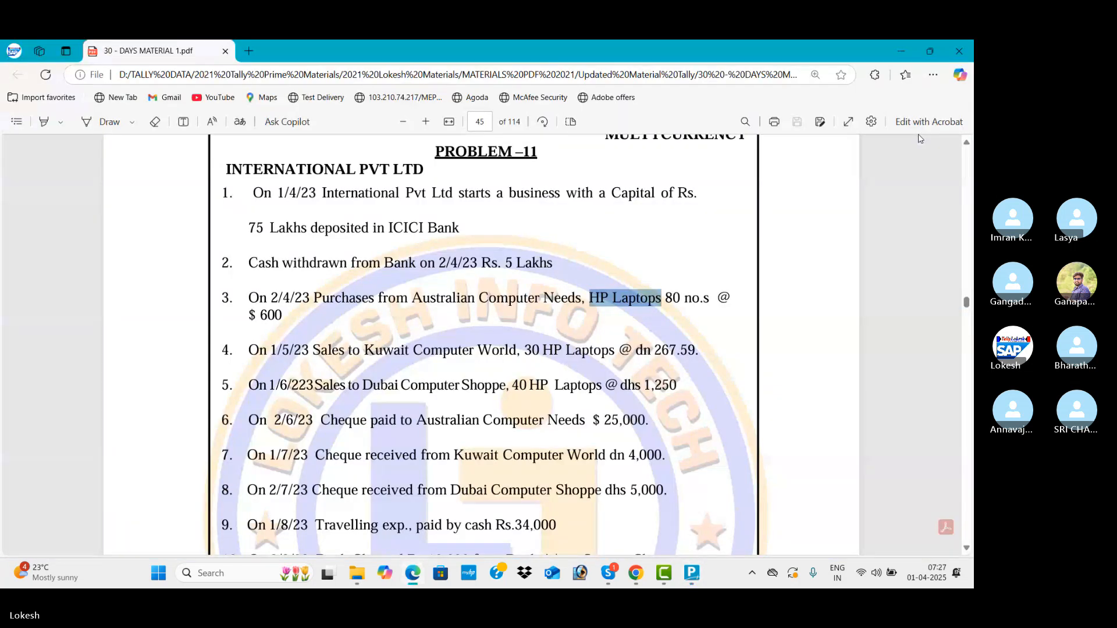
key("alt+Tab")
type("50000")
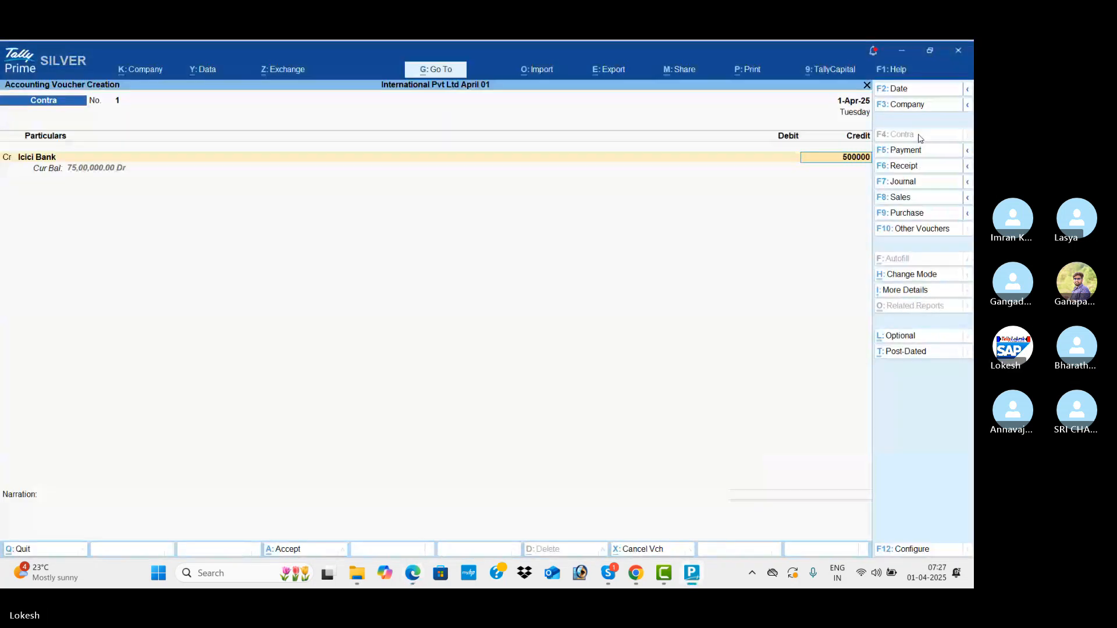
- Debit Cash with the withdrawn amount in the contra voucher and save it
key("Return")
key("Return")
key("Return")
key("Return")
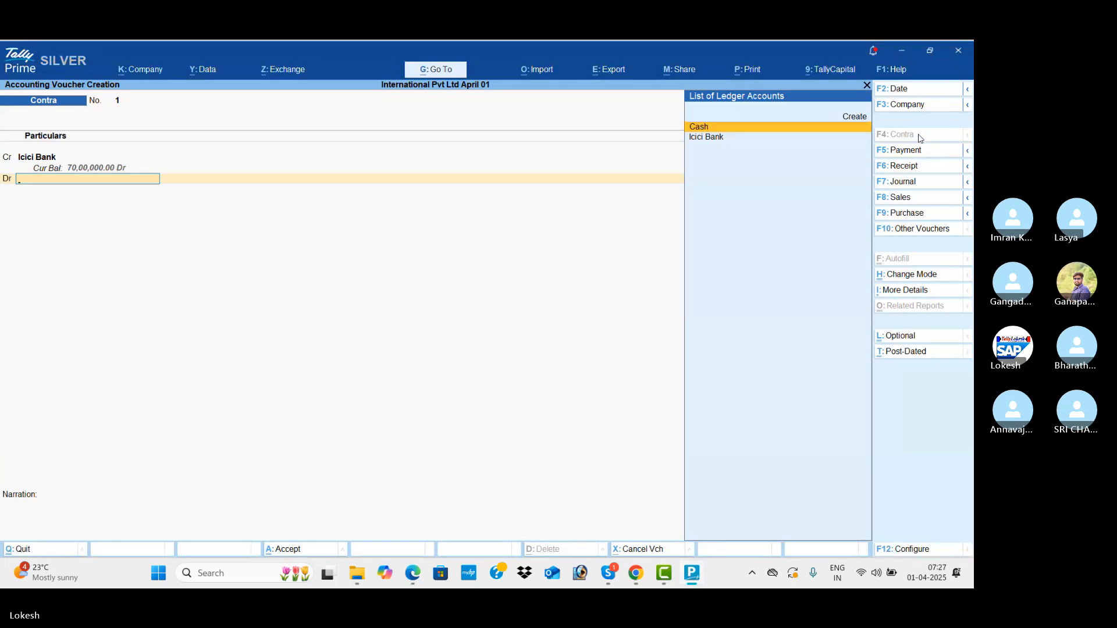
key("Return")
key("Return")
key("Return")
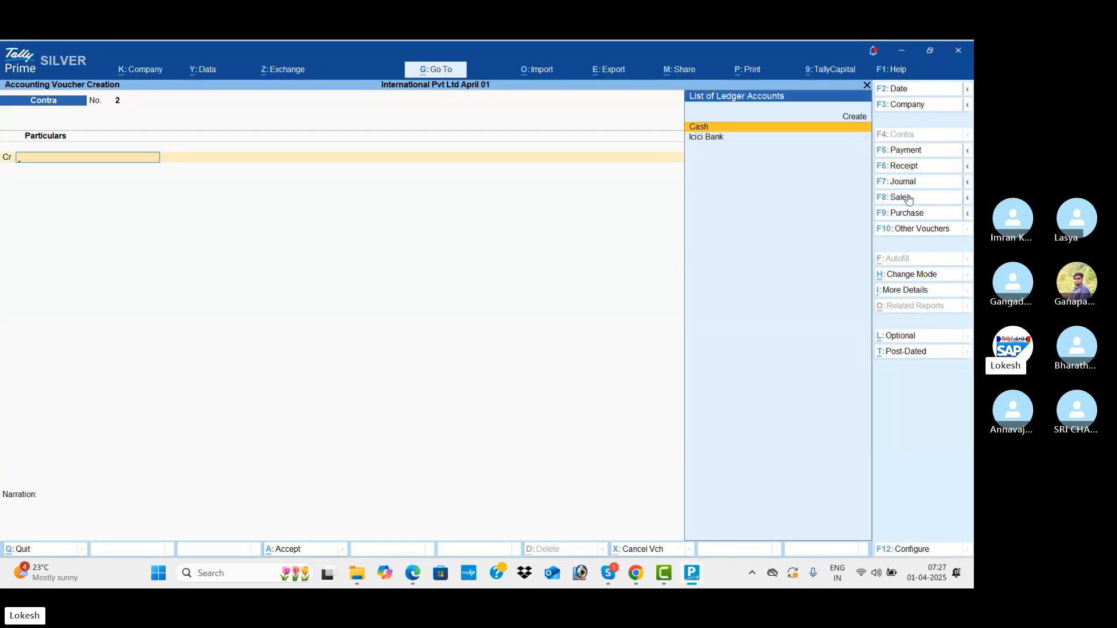
- Start a purchase voucher, check the PDF in Edge, return to TallyPrime and set party Austalian Computer Needs and ledger Purchase
left_click(915, 216)
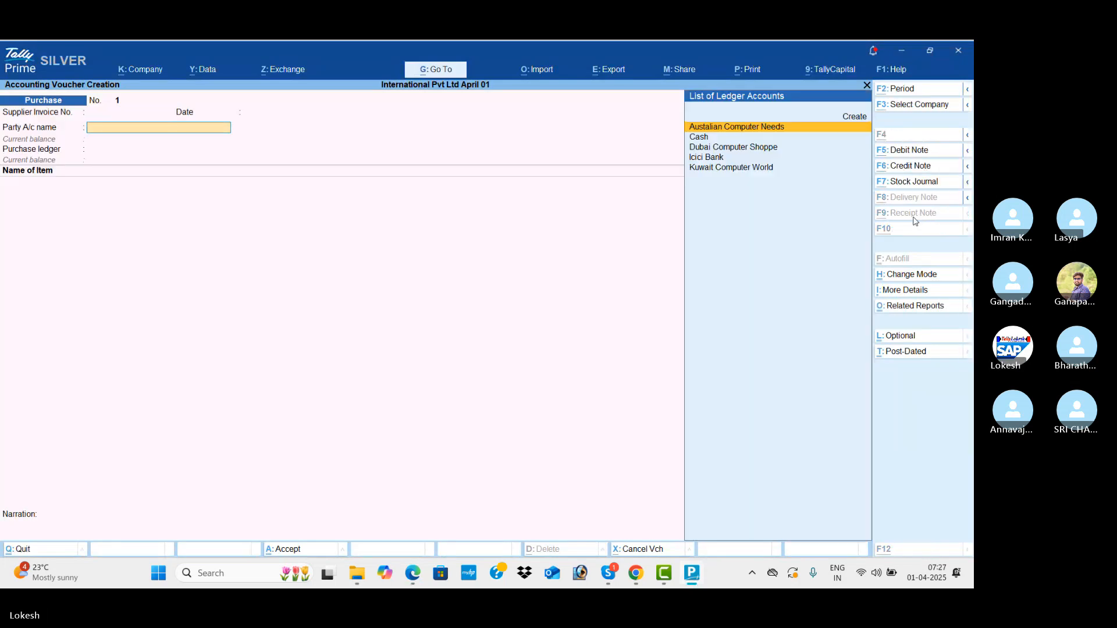
key("alt+Tab")
key("alt+Tab")
key("Return")
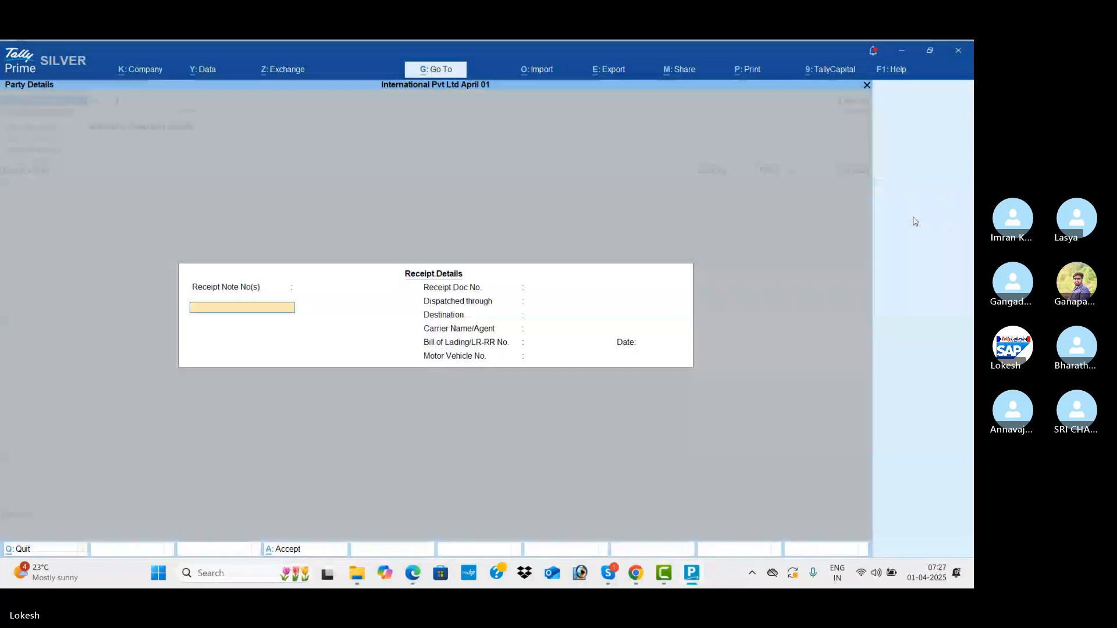
key("ctrl+a")
key("Return")
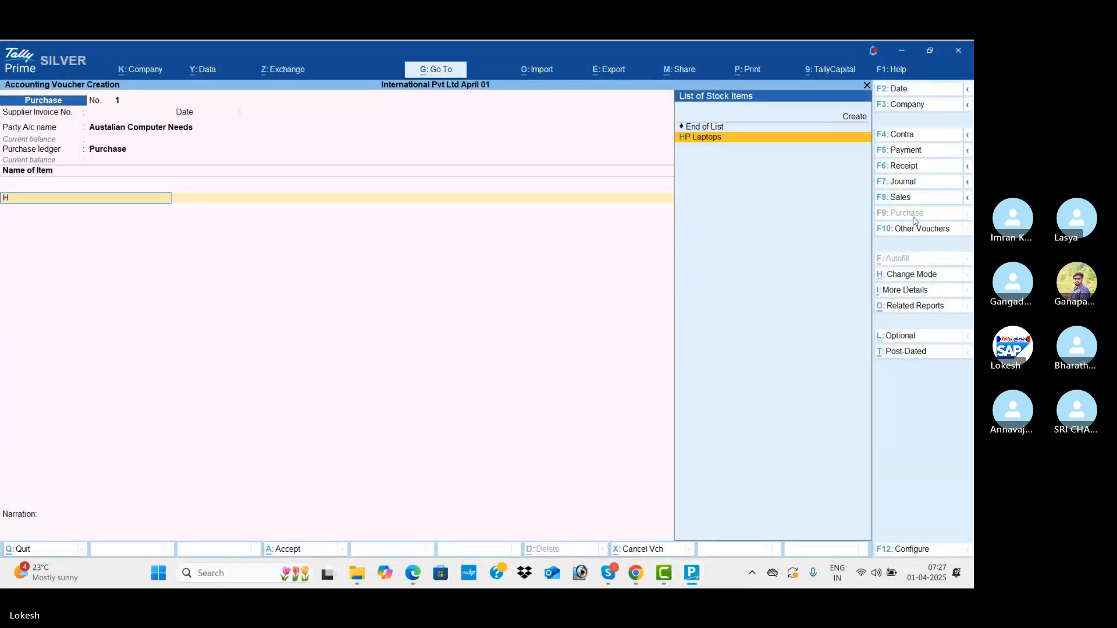
- Add 80 nos of HP Laptops at $600 with exchange rate 54.90/$, checking the quantity in Edge, and save the purchase voucher
key("Return")
key("alt+Tab")
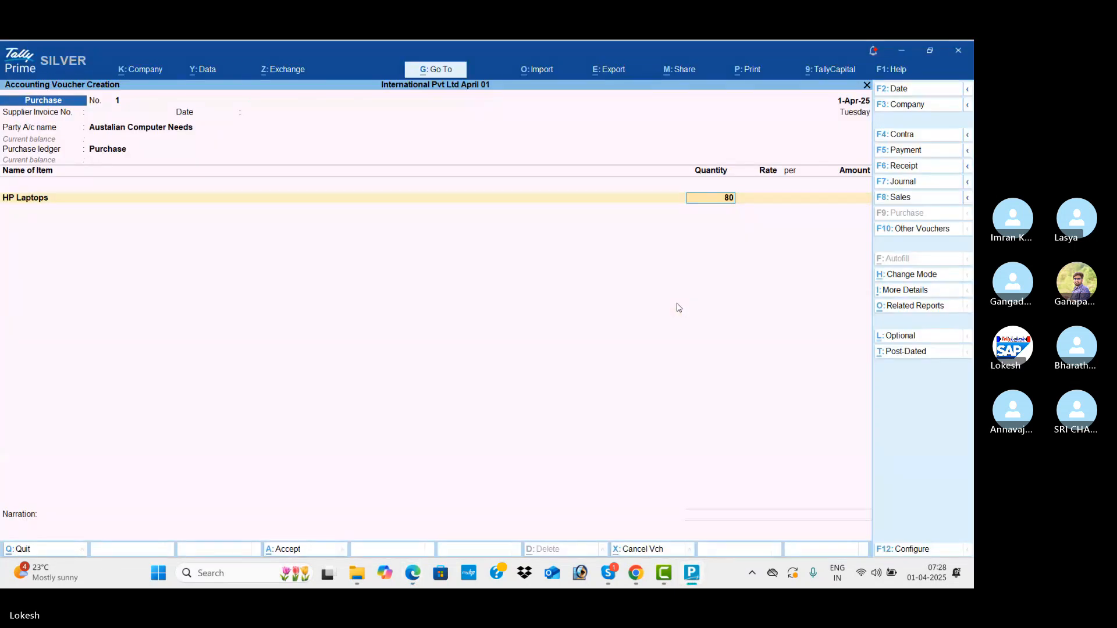
type("0")
key("Return")
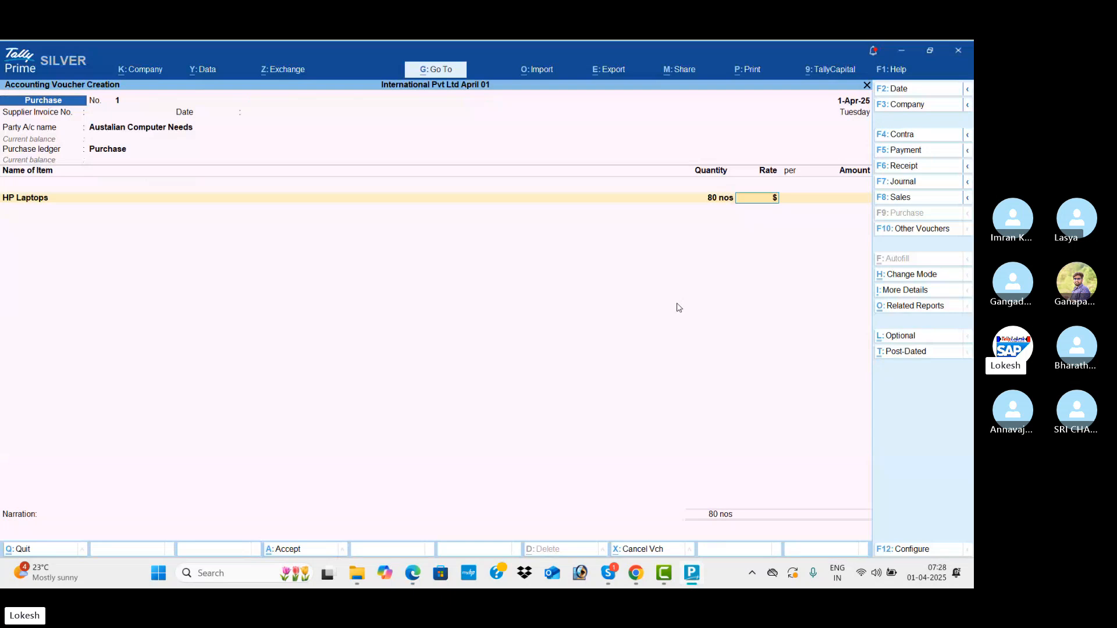
type("$600")
key("Return")
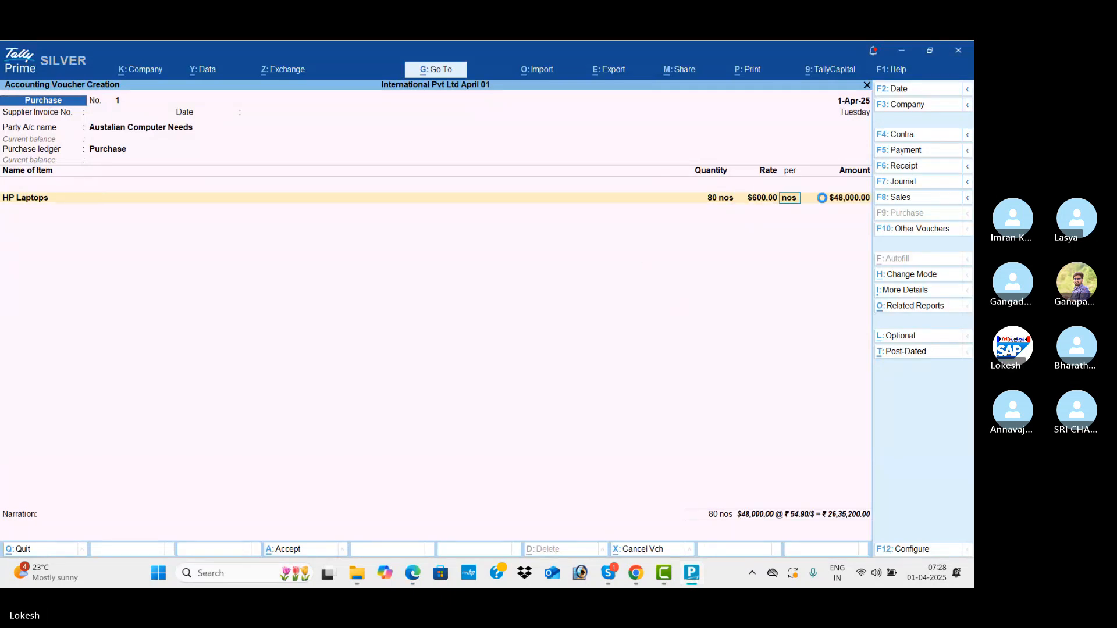
key("Return")
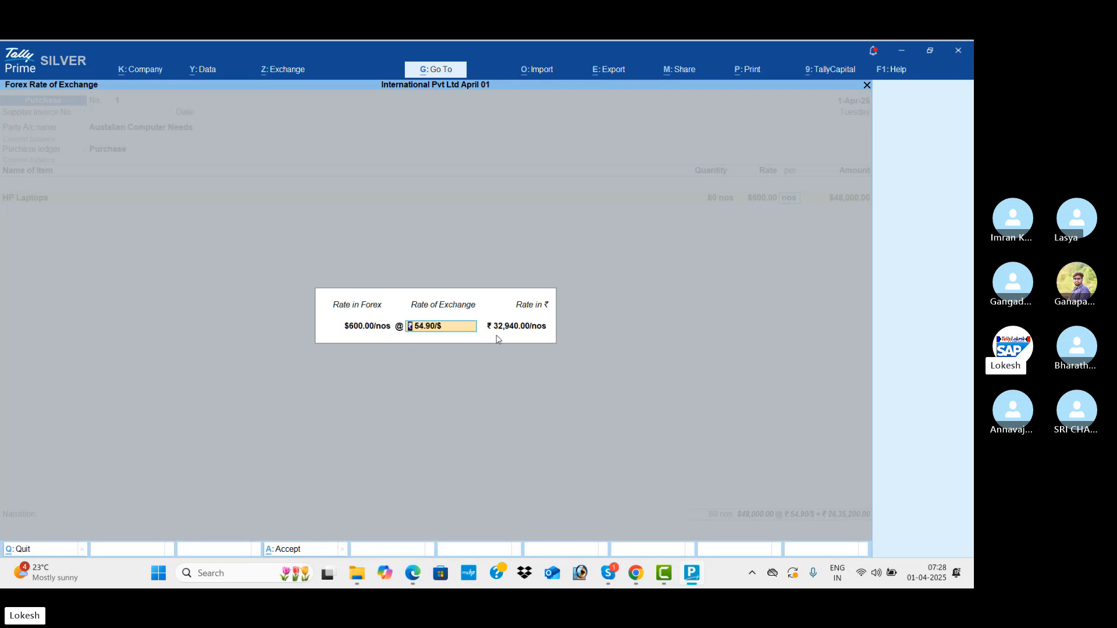
key("Return")
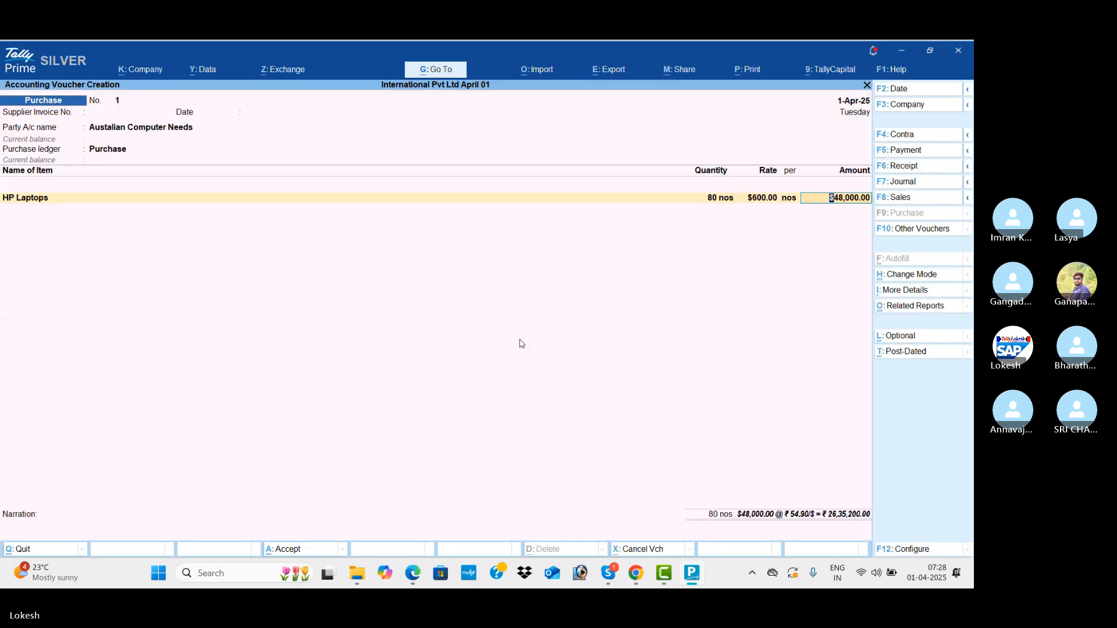
key("Return")
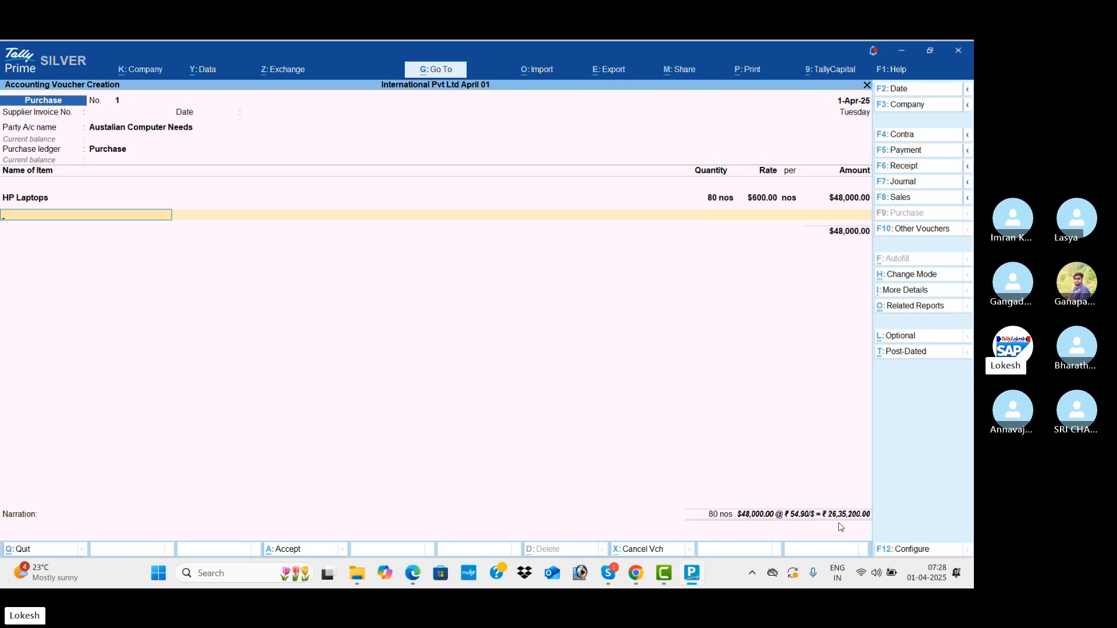
key("ctrl+a")
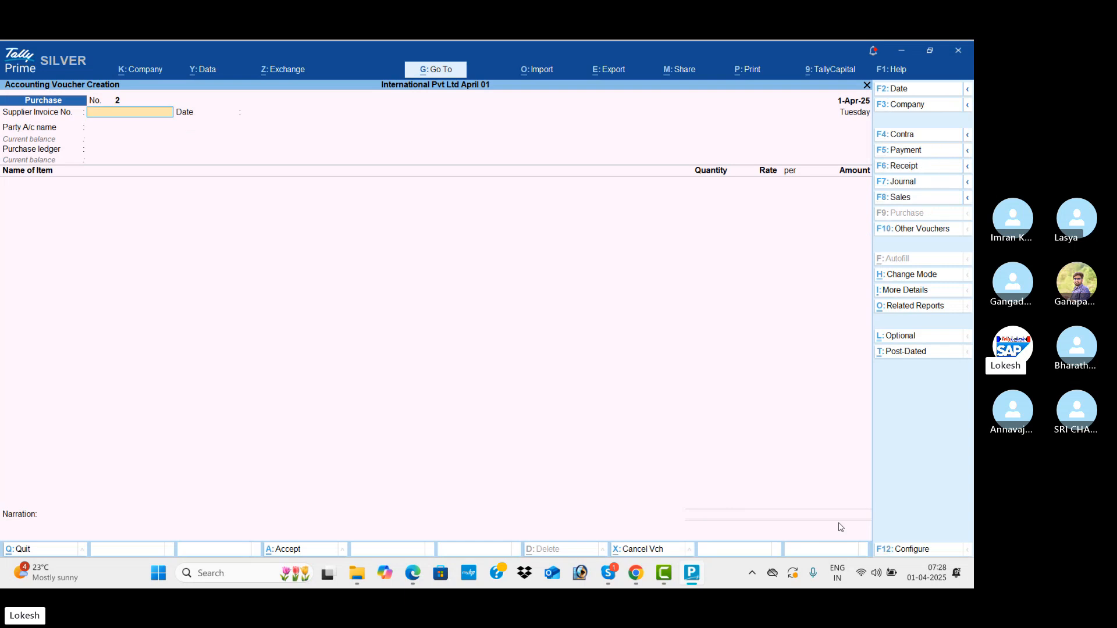
- Start a sales voucher, check the PDF in Edge, return to TallyPrime and set party Kuwait Computer World and ledger Sales
left_click(918, 200)
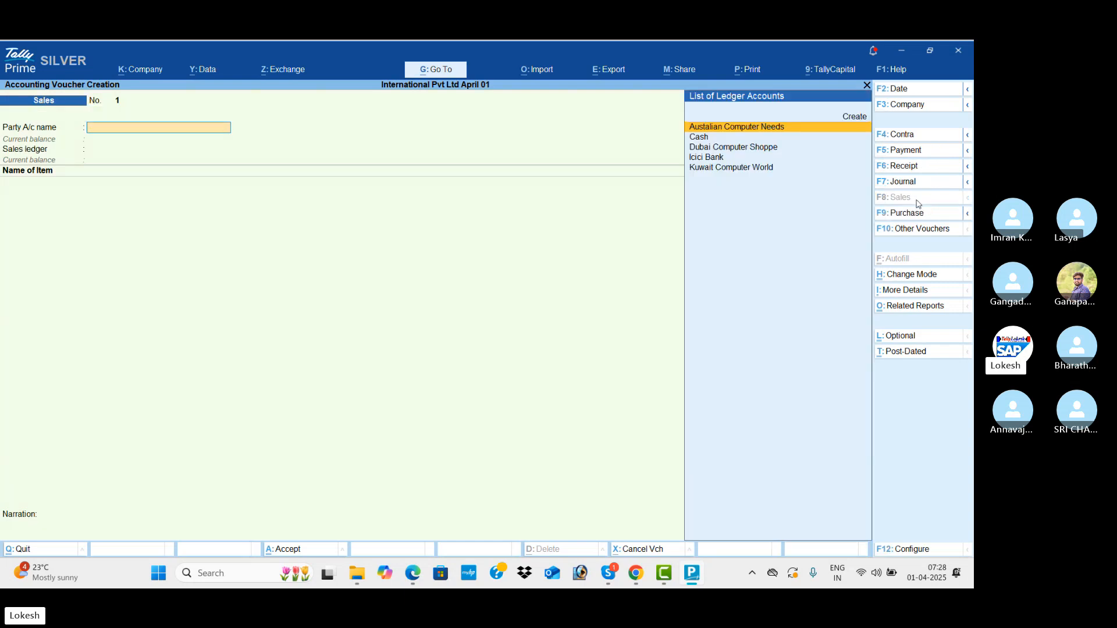
key("Down")
key("Down")
key("Down")
key("Down")
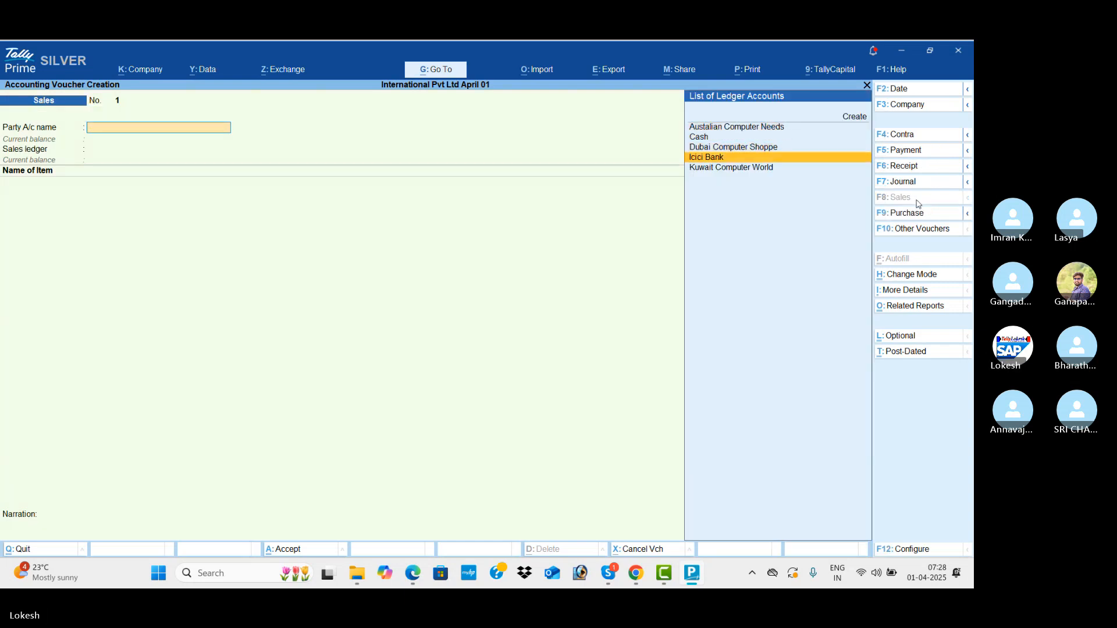
key("ctrl")
key("alt+Tab")
scroll(486, 346, "down", 2)
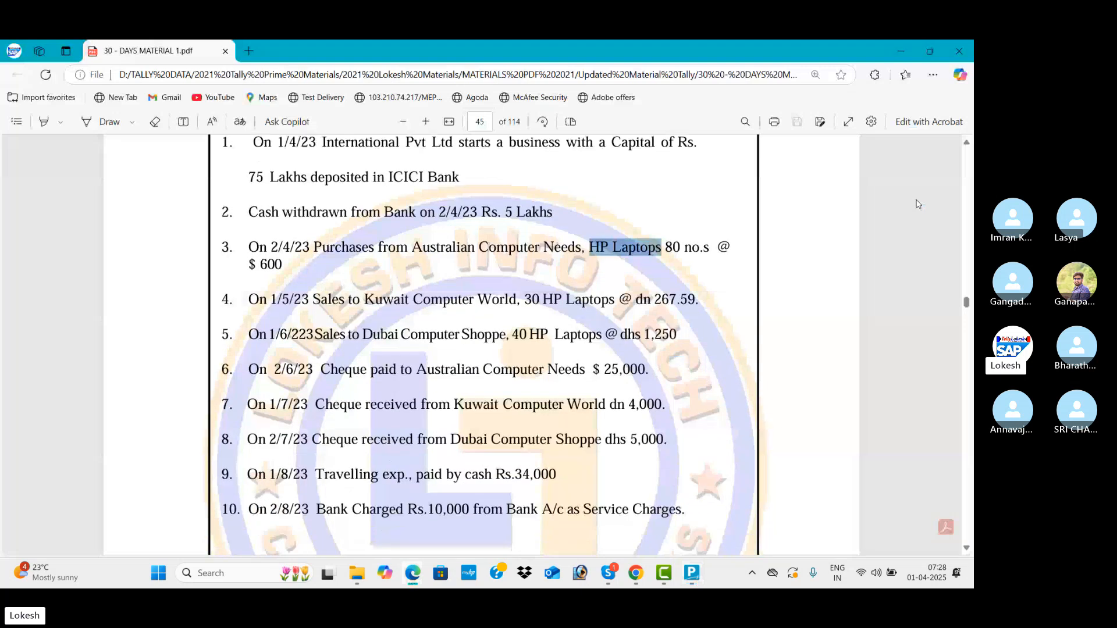
key("alt+Tab")
key("Return")
key("ctrl+a")
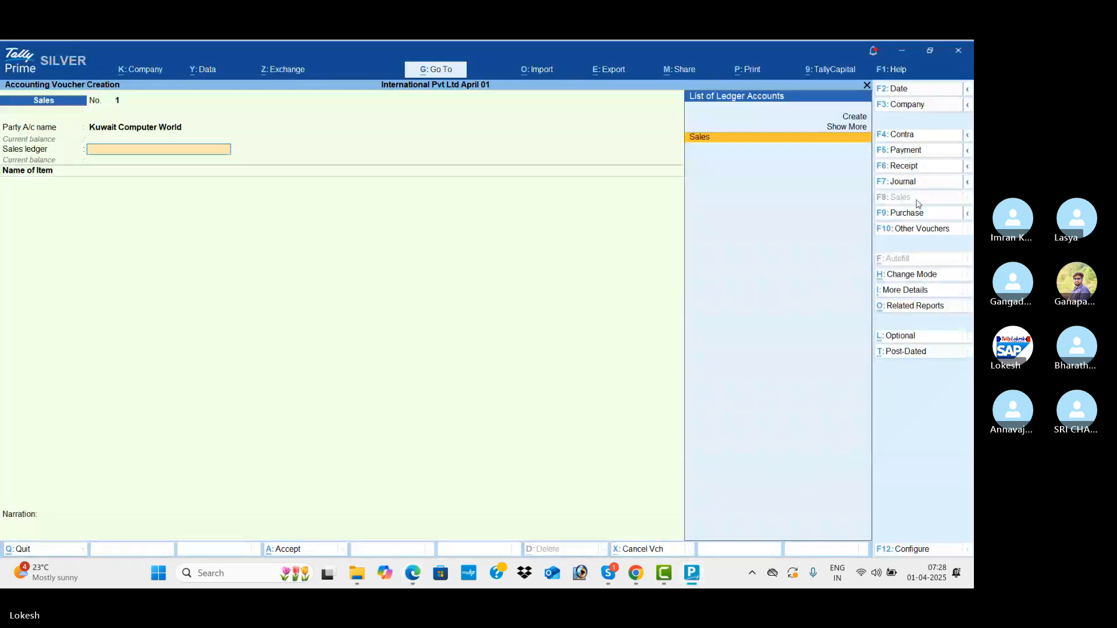
key("Return")
- Add 30 nos of HP Laptops to the Kuwait Computer World sale in TallyPrime, checking item and quantity in the Edge PDF
key("alt+Tab")
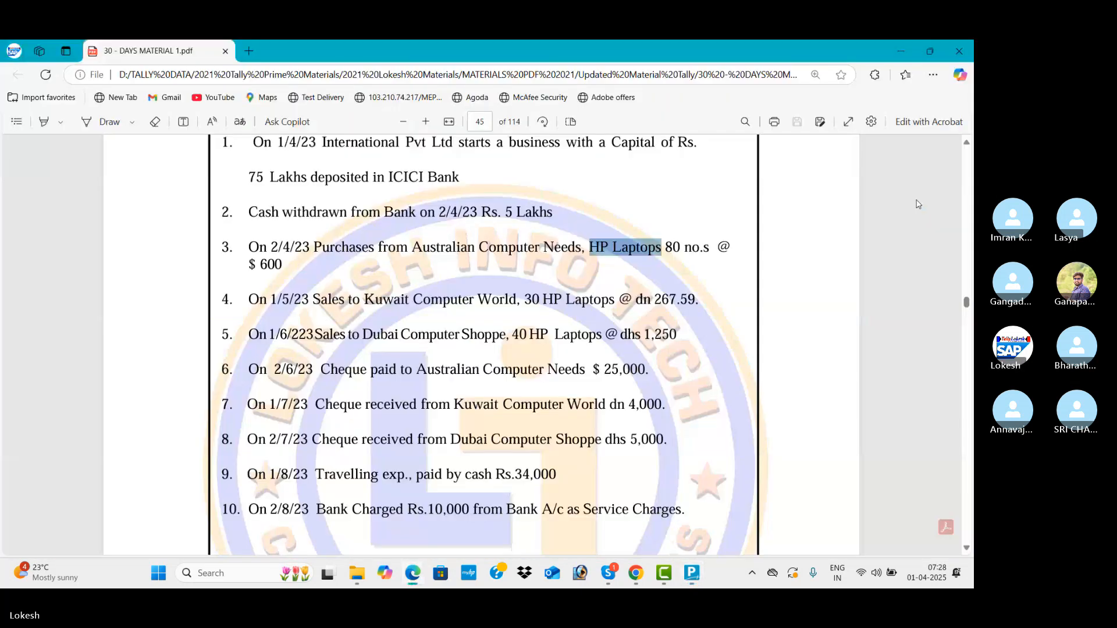
key("alt+Tab")
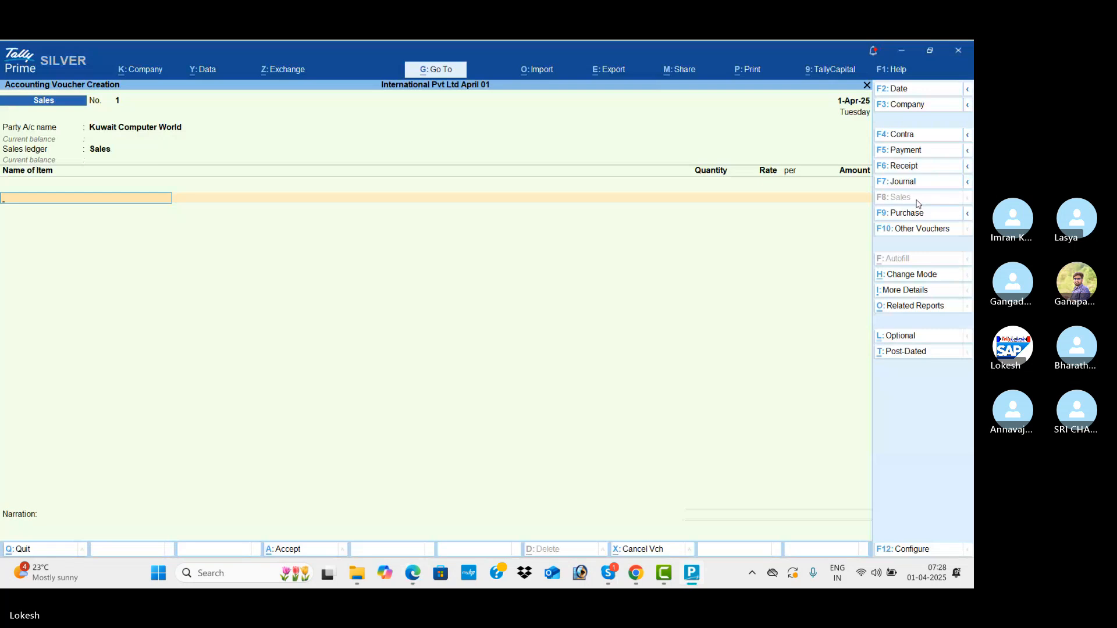
type("H")
key("Return")
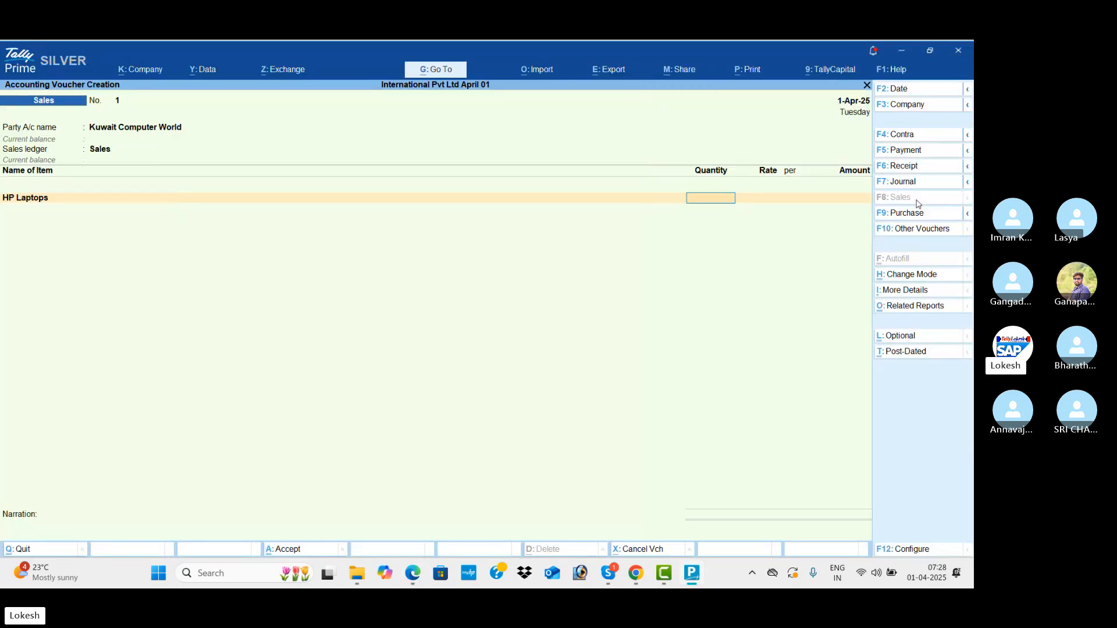
key("alt+Tab")
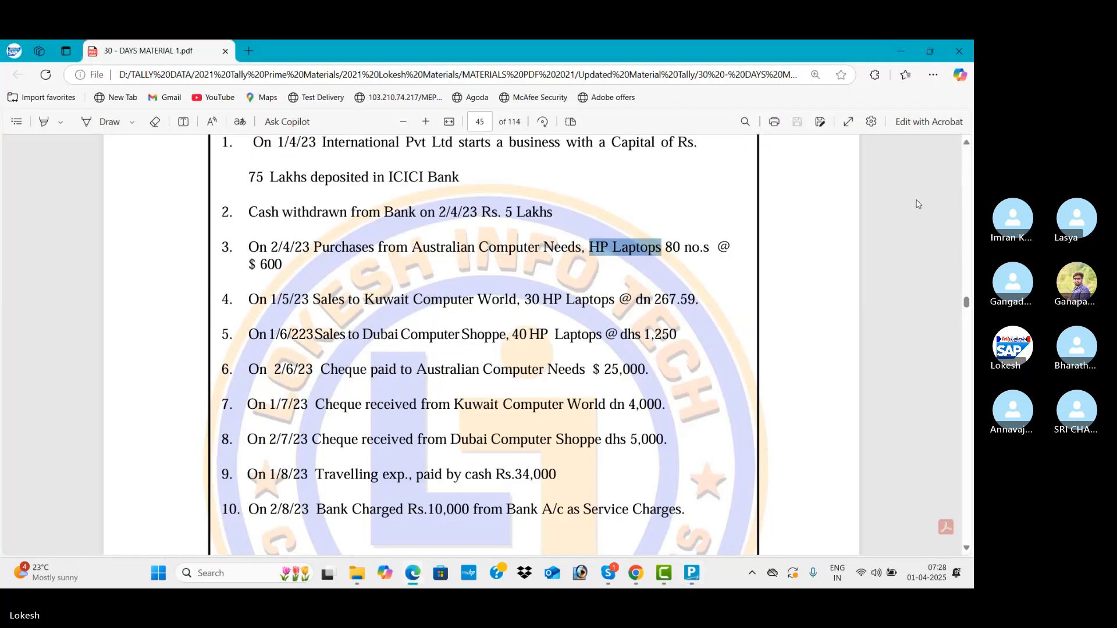
key("alt+Tab")
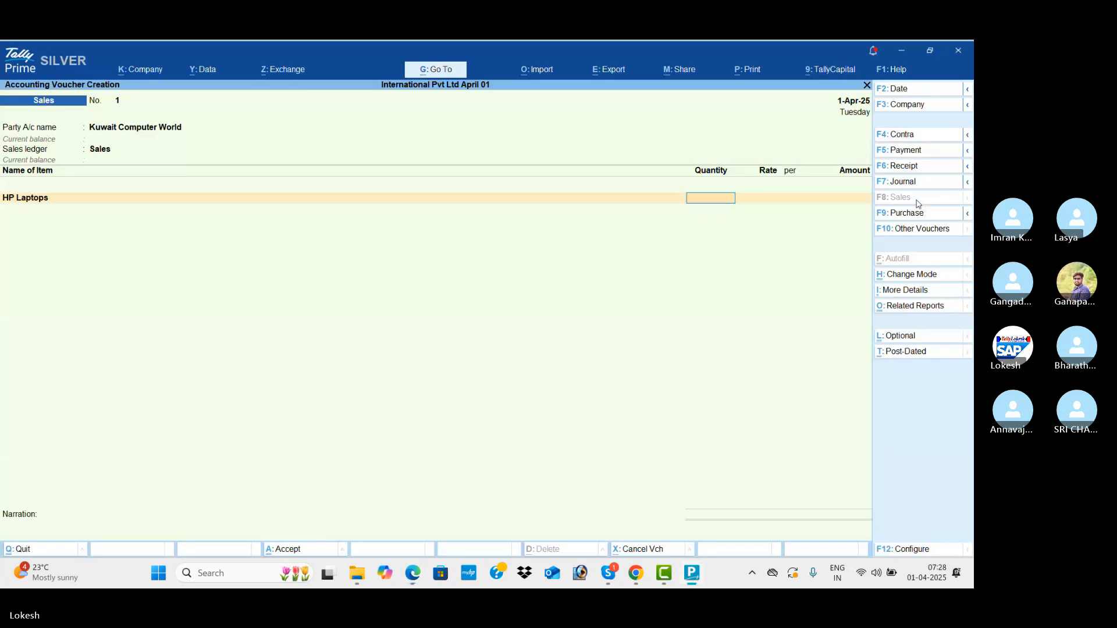
type("30")
key("Return")
- Set the HP Laptops rate to dn267.59 in the TallyPrime sales voucher, checking it against the PDF in Edge
key("alt+Tab")
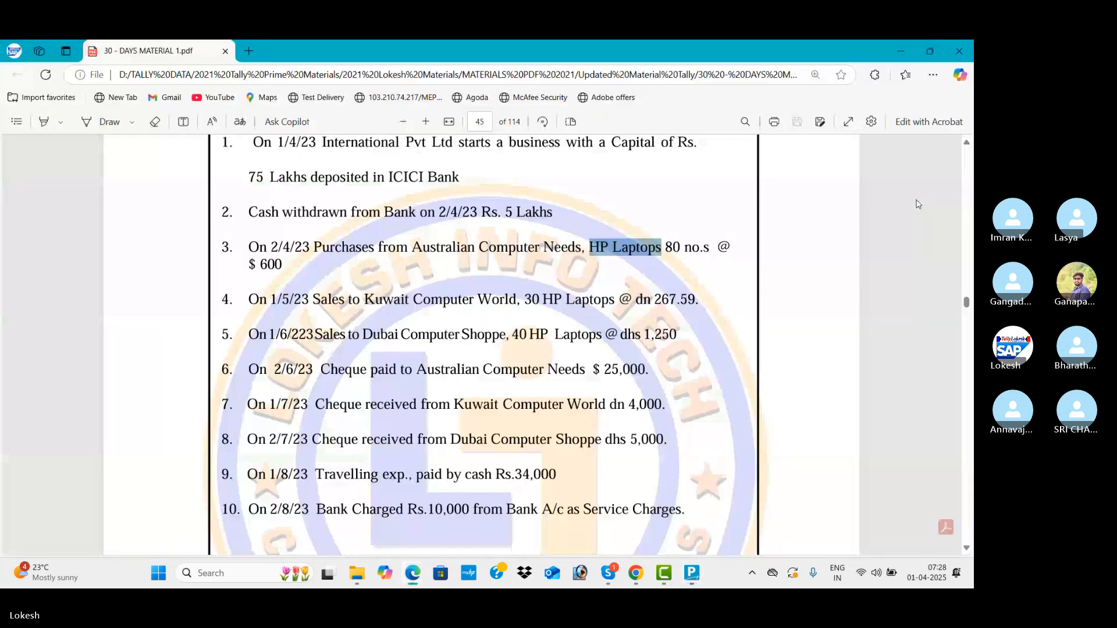
key("alt+Tab")
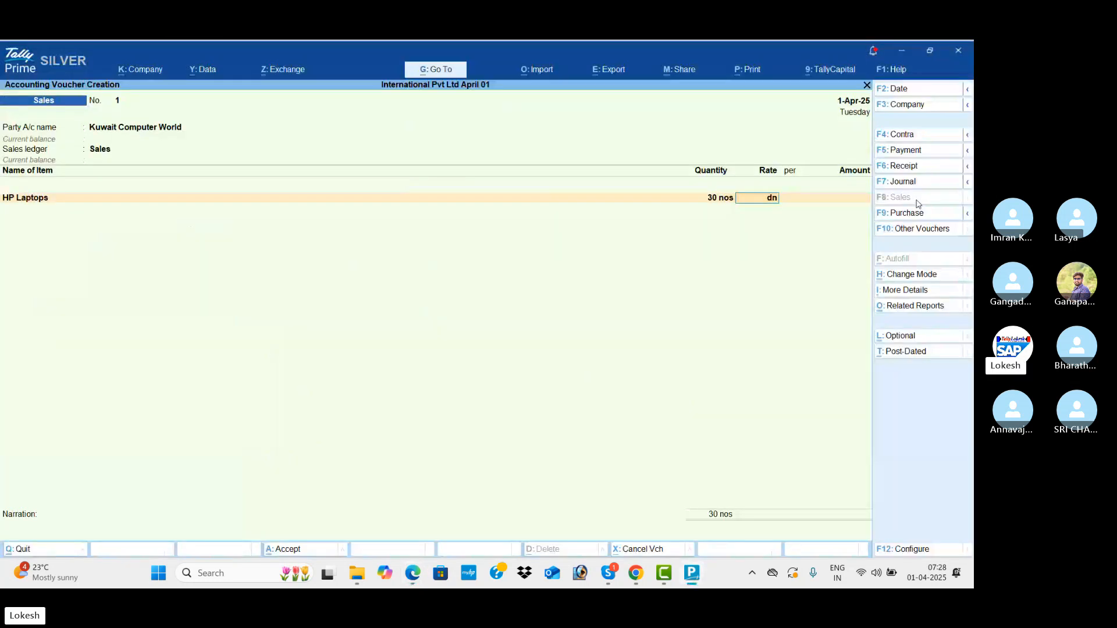
key("alt+Tab")
key("alt+Tab")
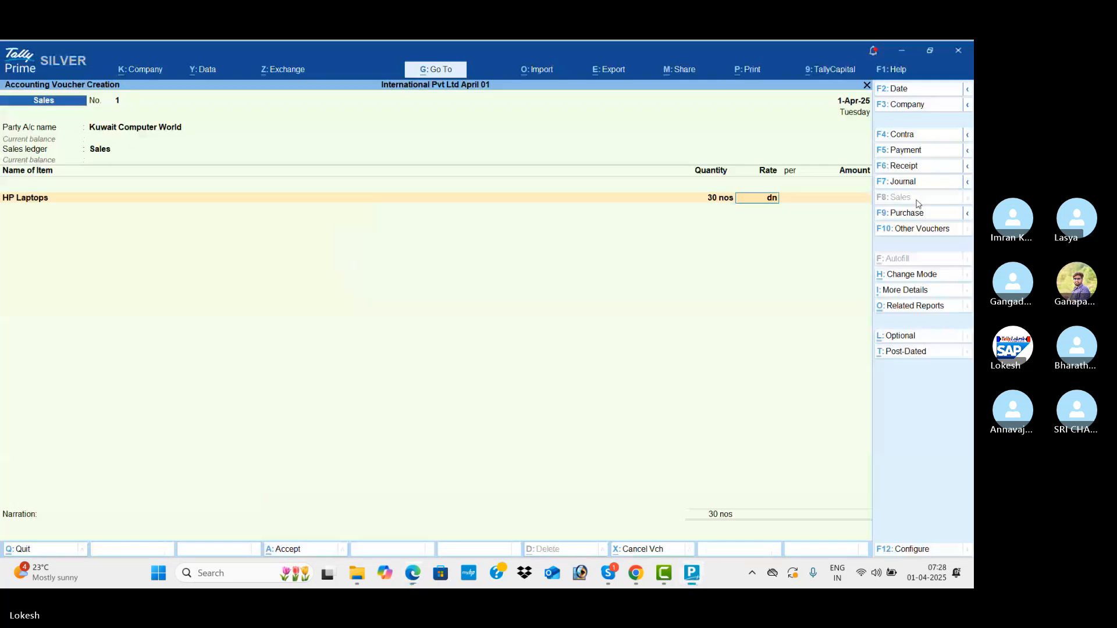
type("dn267.")
key("alt+Tab")
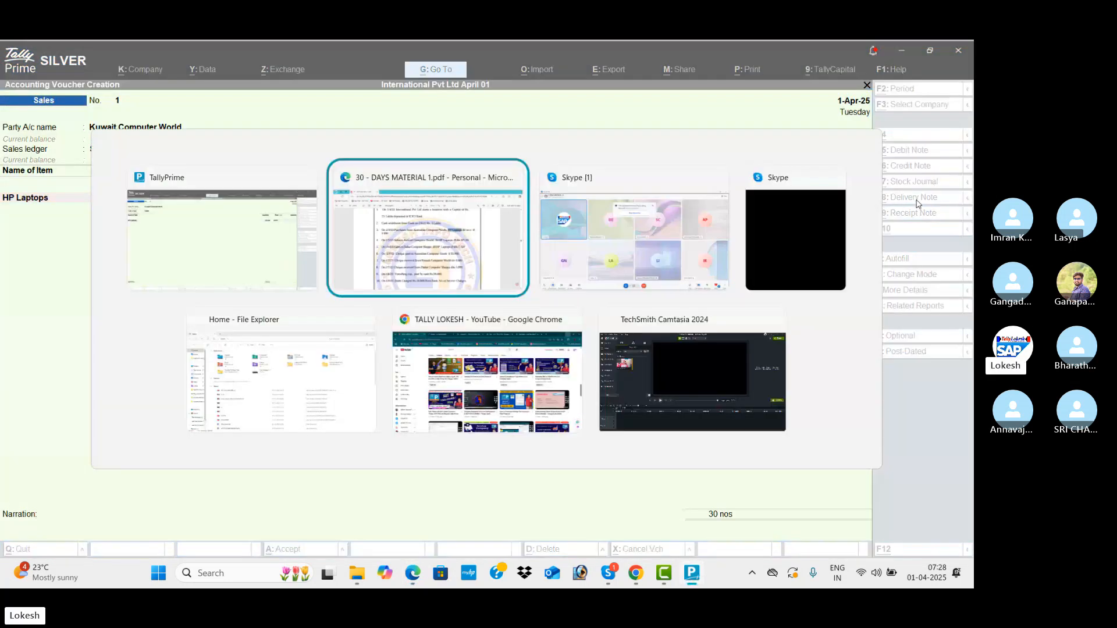
key("alt+Tab")
type("59")
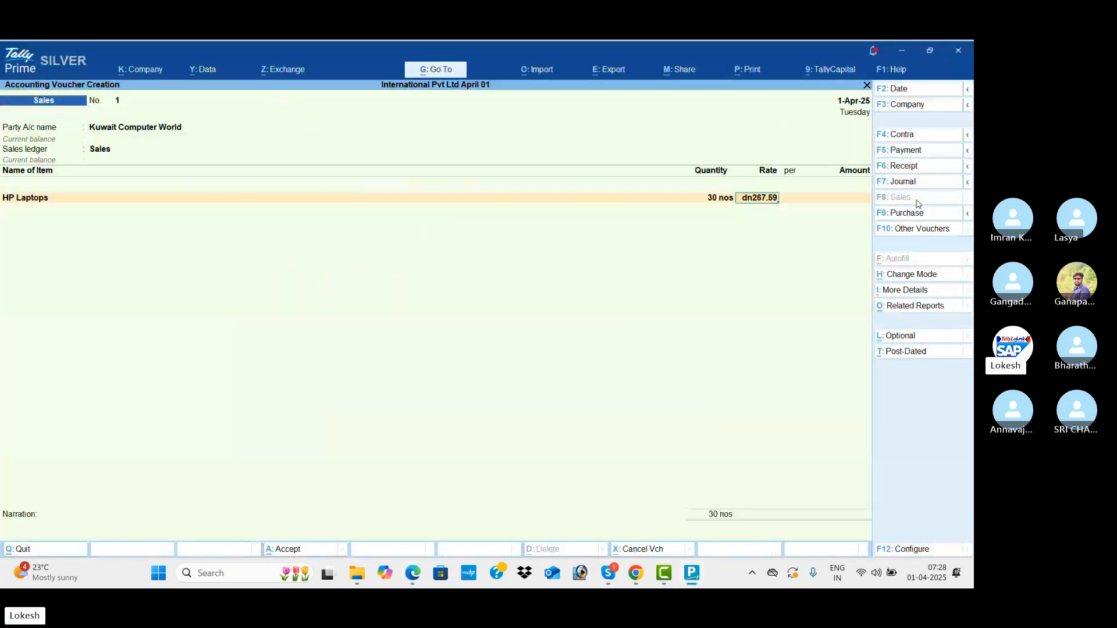
key("Return")
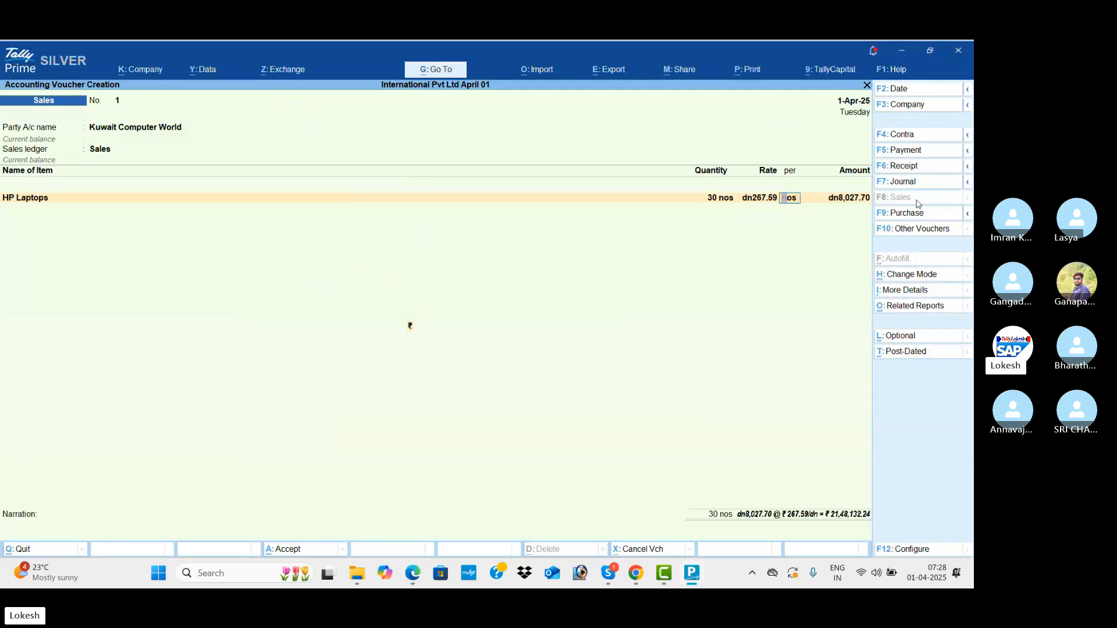
- Accept the exchange rate 267.59/dn for the laptops and save the Kuwait Computer World sales voucher
key("Return")
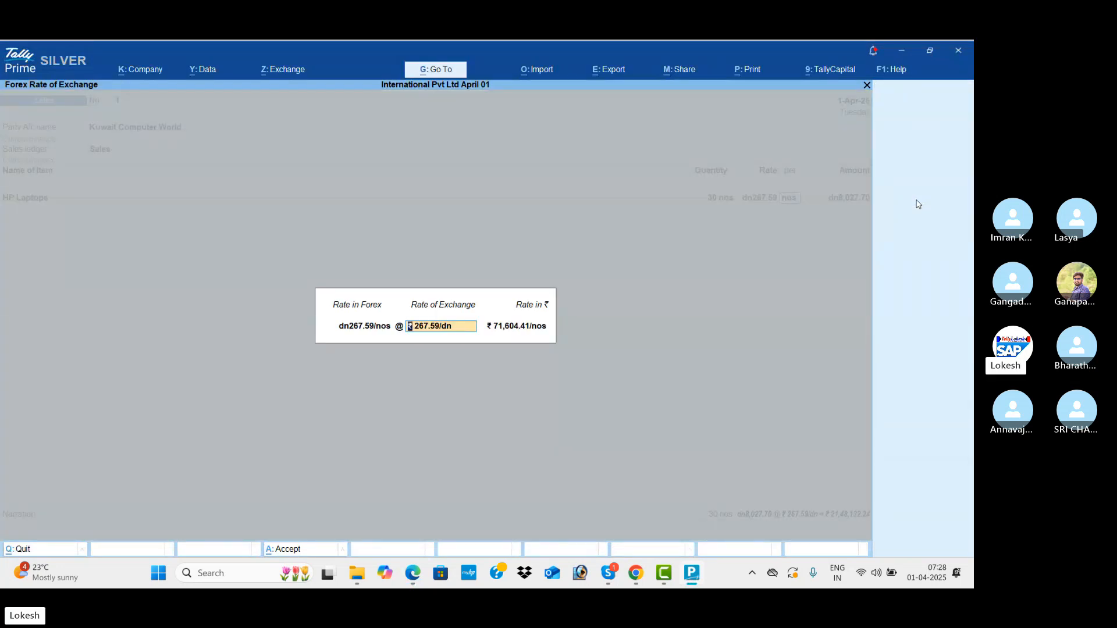
key("Return")
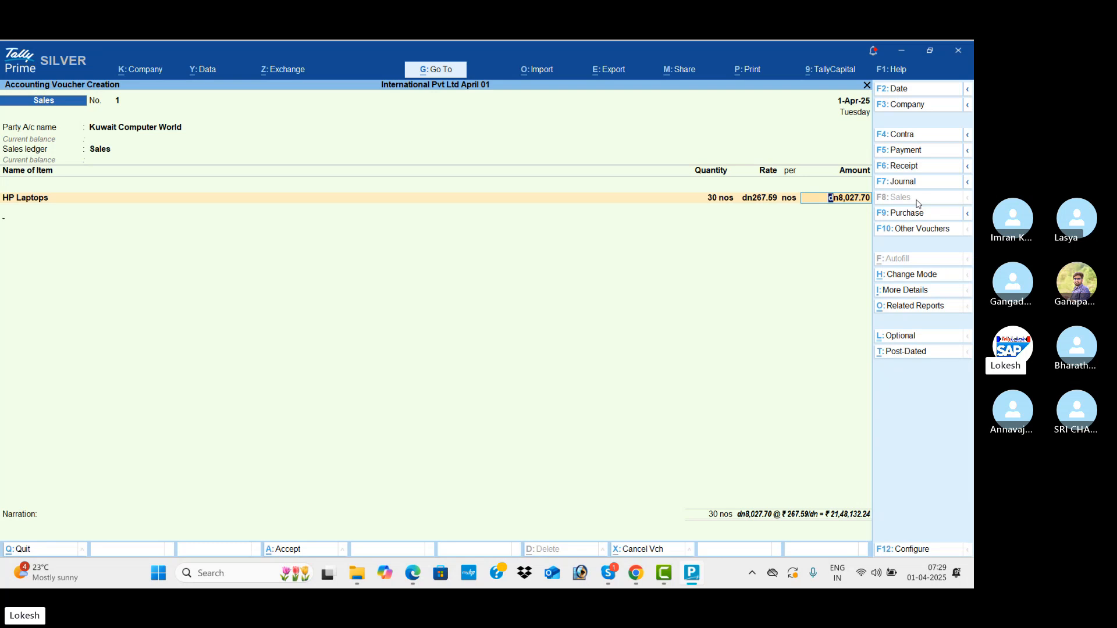
key("Return")
key("Return")
key("Return")
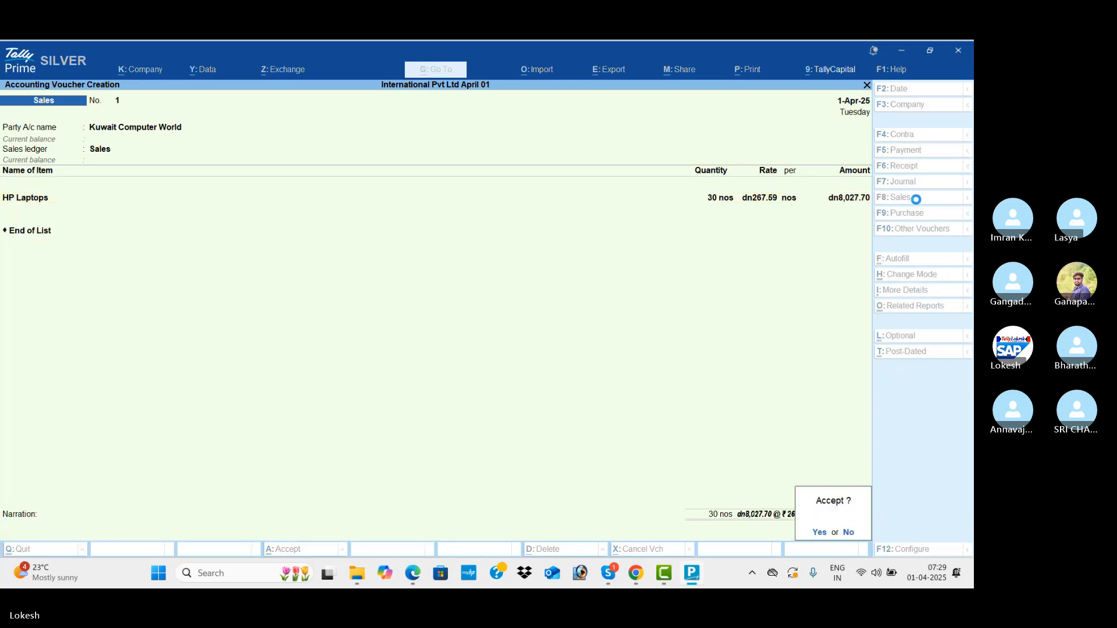
key("Return")
- Check the next sale in Edge, return to TallyPrime and set party Dubai Computer Shoppe and ledger Sales in the new voucher
key("alt+Tab")
key("alt+Tab")
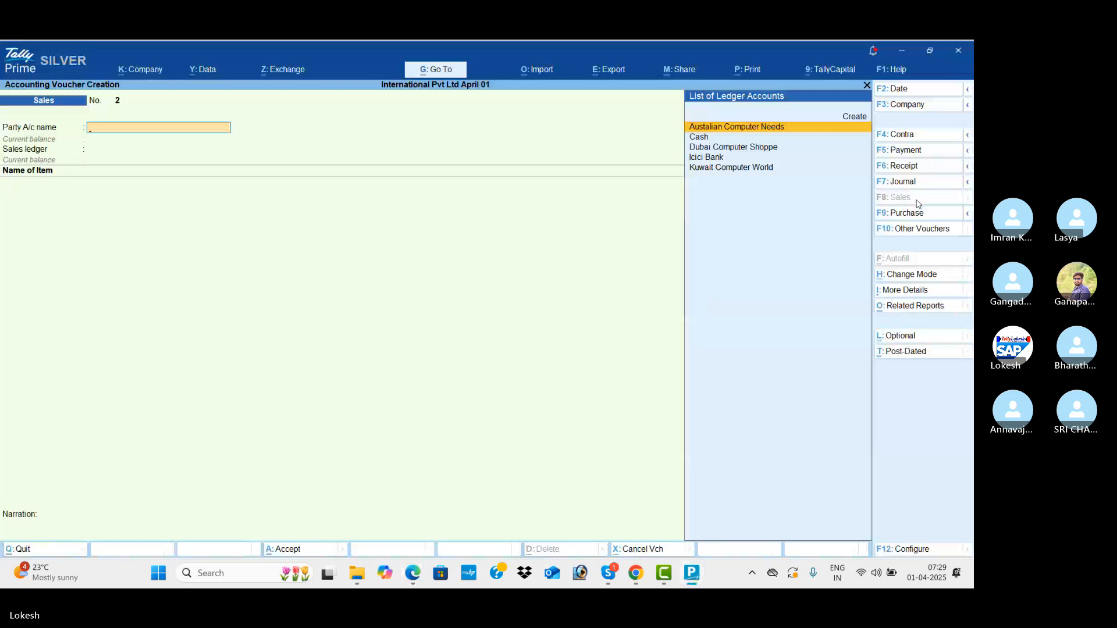
type("d")
key("Return")
key("Return")
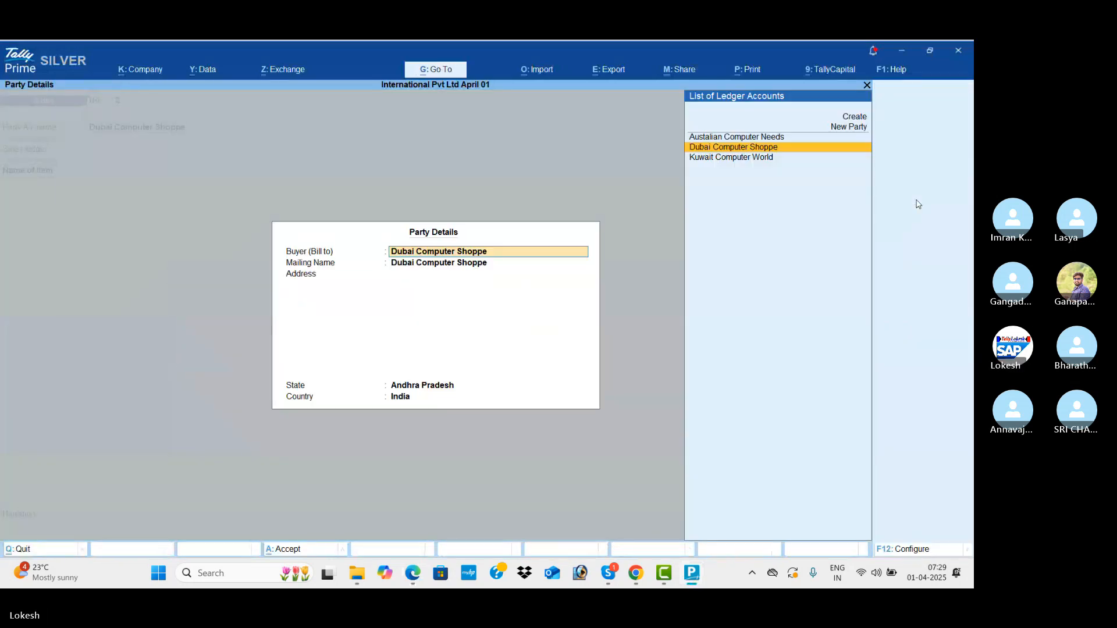
key("Return")
key("Return")
- Add 40 nos of HP Laptops to the Dubai Computer Shoppe sale in TallyPrime, checking item and quantity in Edge
key("alt+Tab")
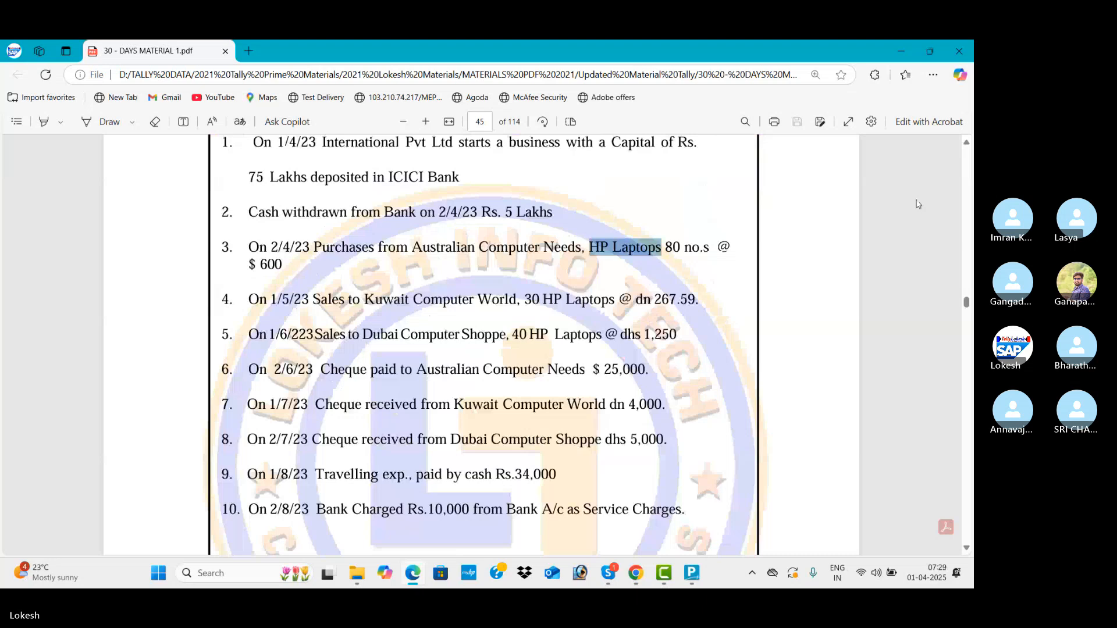
key("alt+Tab")
type("H")
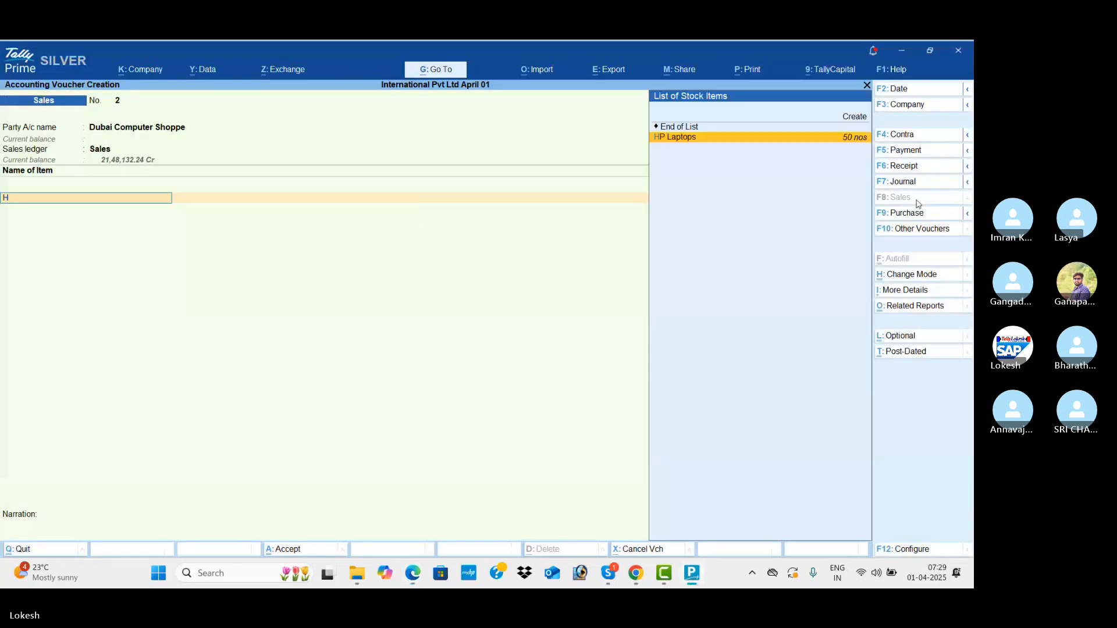
key("Return")
key("alt+Tab")
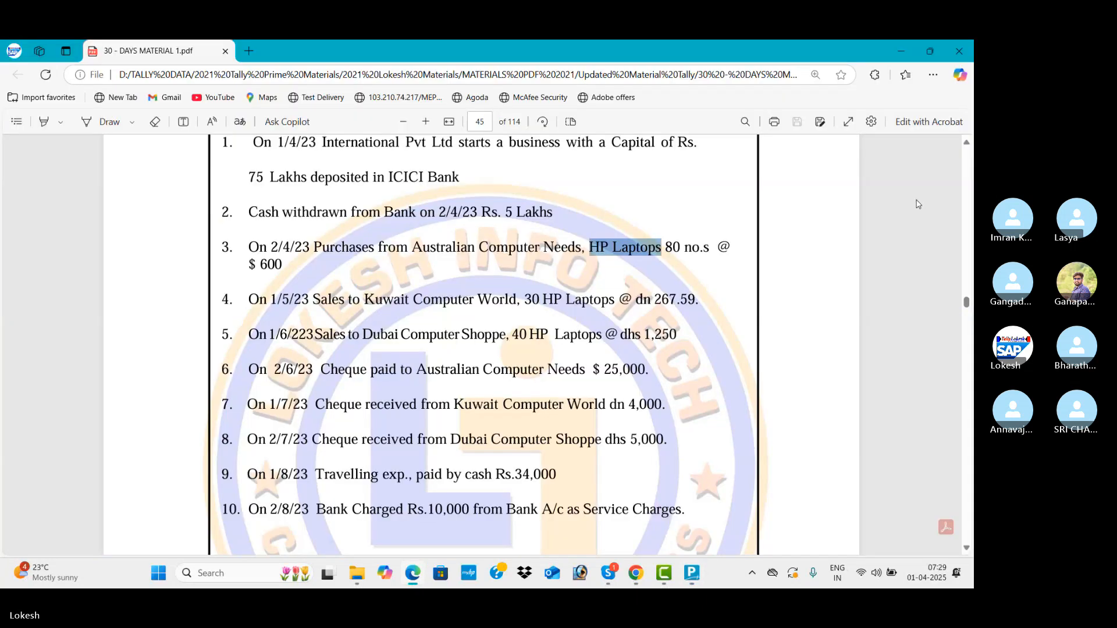
key("alt+Tab")
type("40")
key("Return")
- Check the rate in Edge, return to TallyPrime and set the laptops' rate to dhs1,250 with exchange rate 22.31/dhs
type("1250")
key("Return")
key("alt+Tab")
key("alt+Tab")
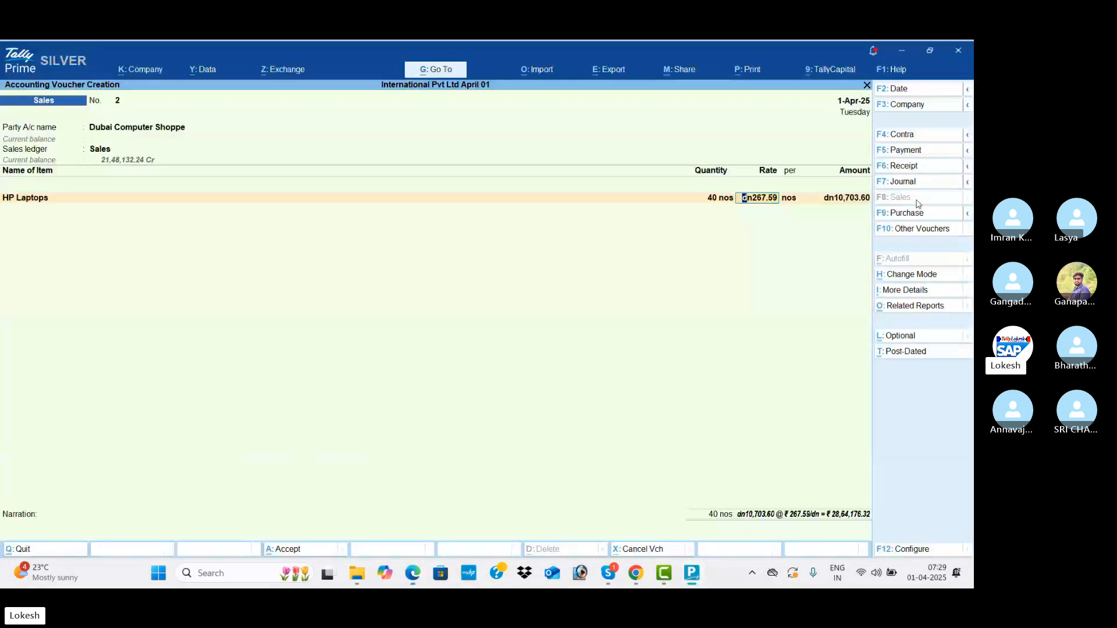
type("d")
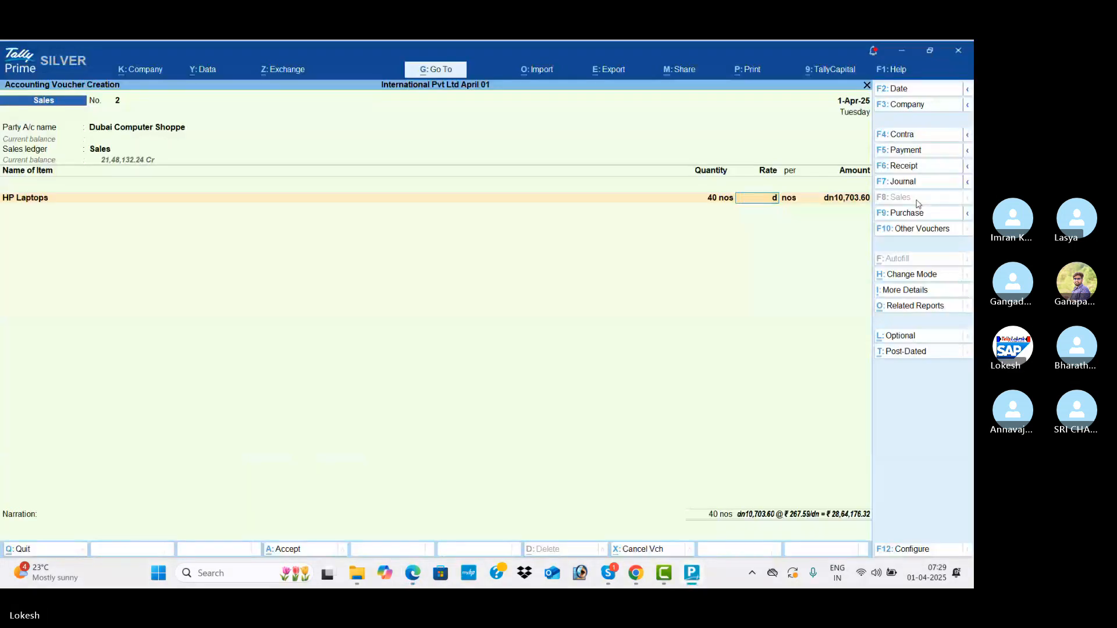
type("gs1250")
key("Return")
key("Return")
key("Return")
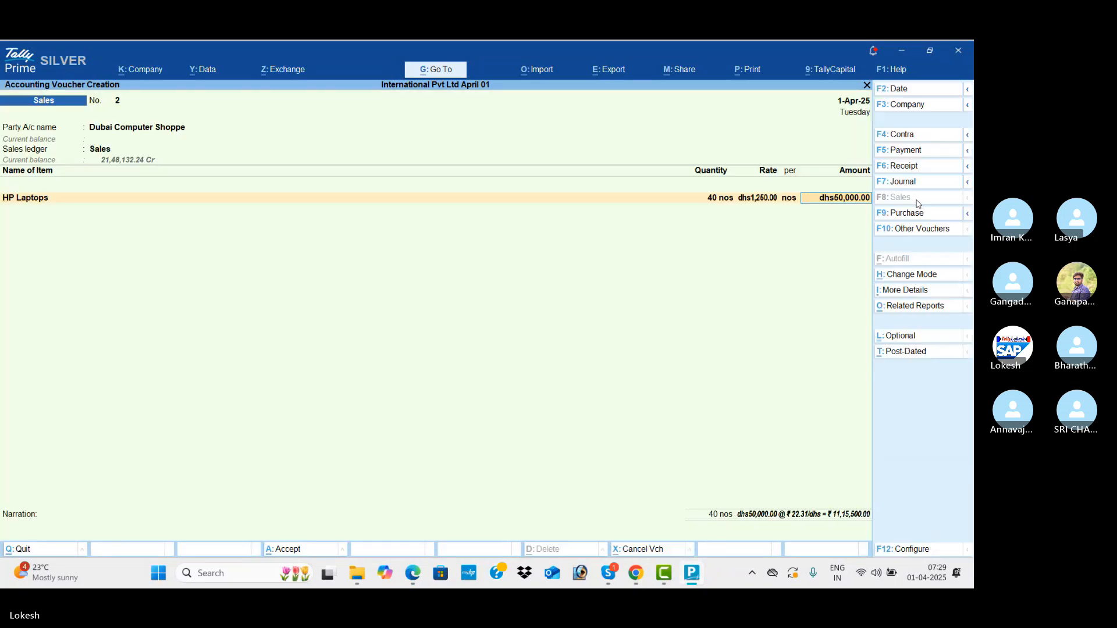
- Accept the item amount and save the Dubai Computer Shoppe sales voucher
key("Return")
key("Return")
key("Return")
key("Return")
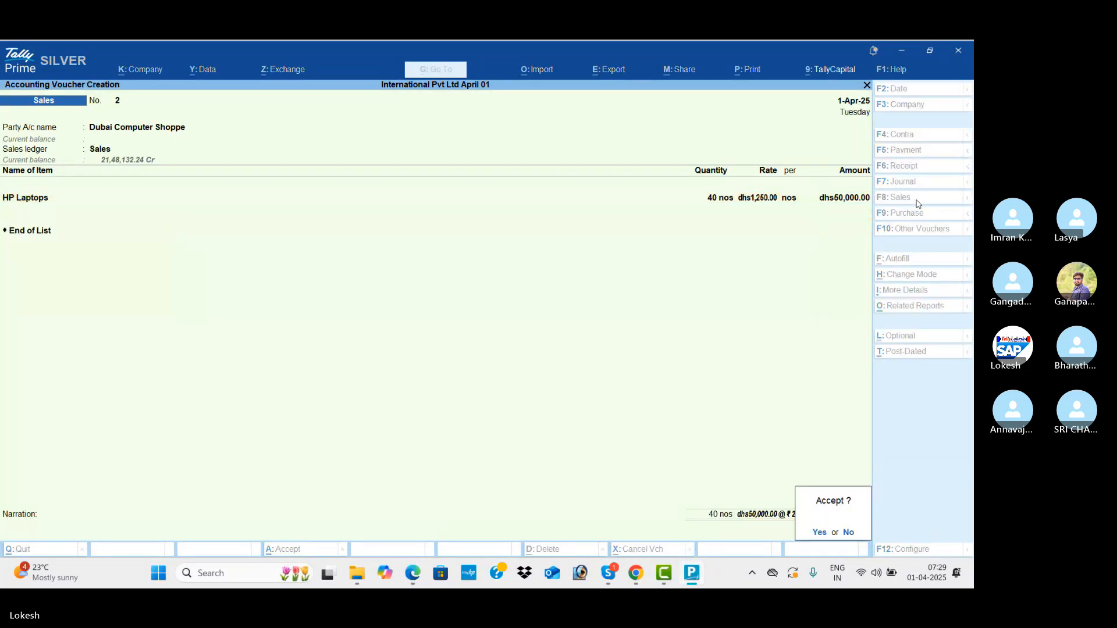
key("Return")
- Check the cheque payment in Edge, return to TallyPrime and start a payment voucher with Austalian Computer Needs as the debit ledger
key("alt+Tab")
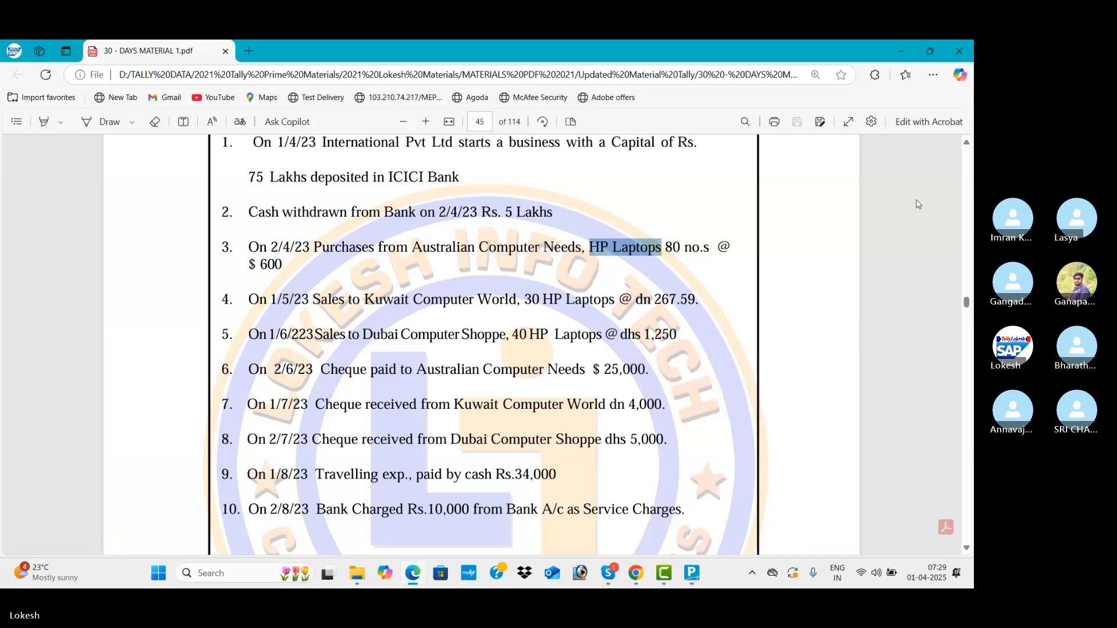
key("alt+Tab")
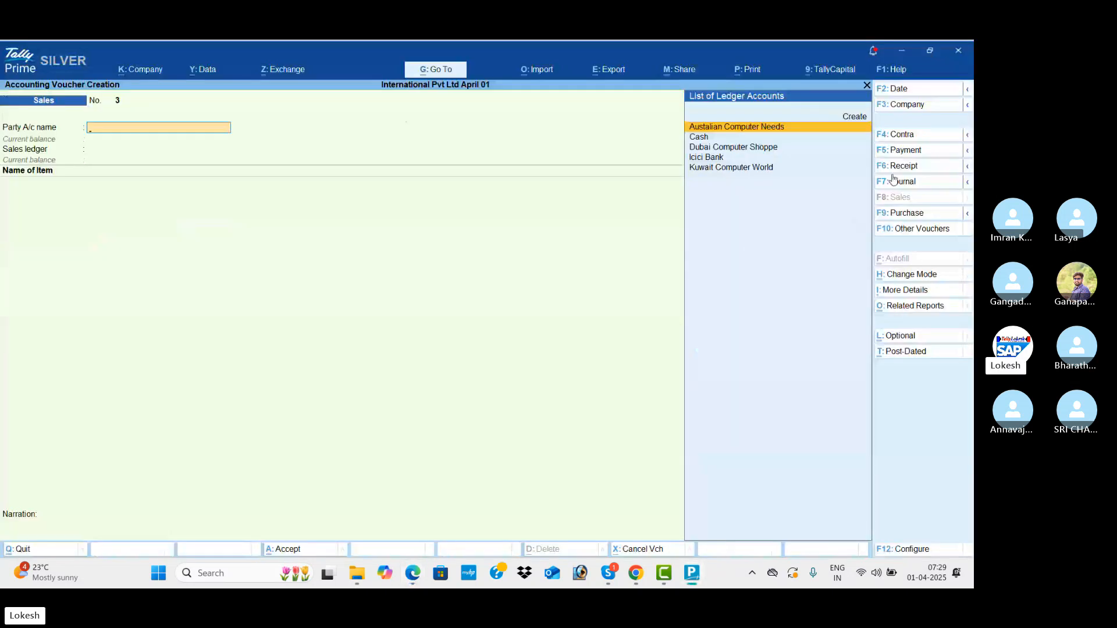
left_click(920, 153)
key("Return")
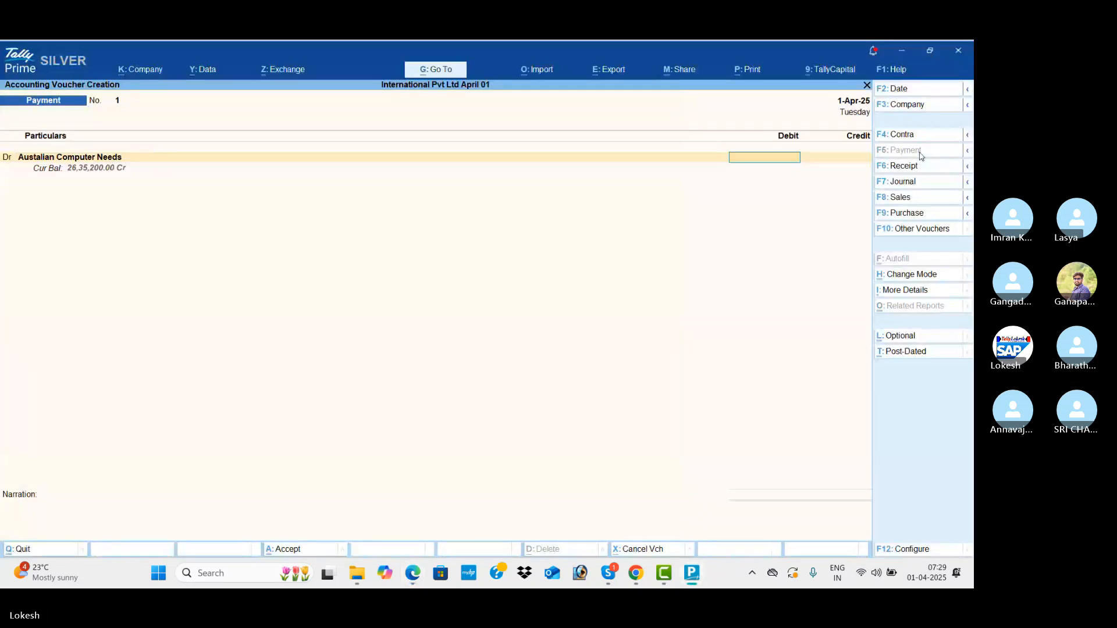
- Debit Austalian Computer Needs with $25,000 at exchange rate 54.90/$ in the TallyPrime payment voucher, checking the amount in Edge
key("alt+Tab")
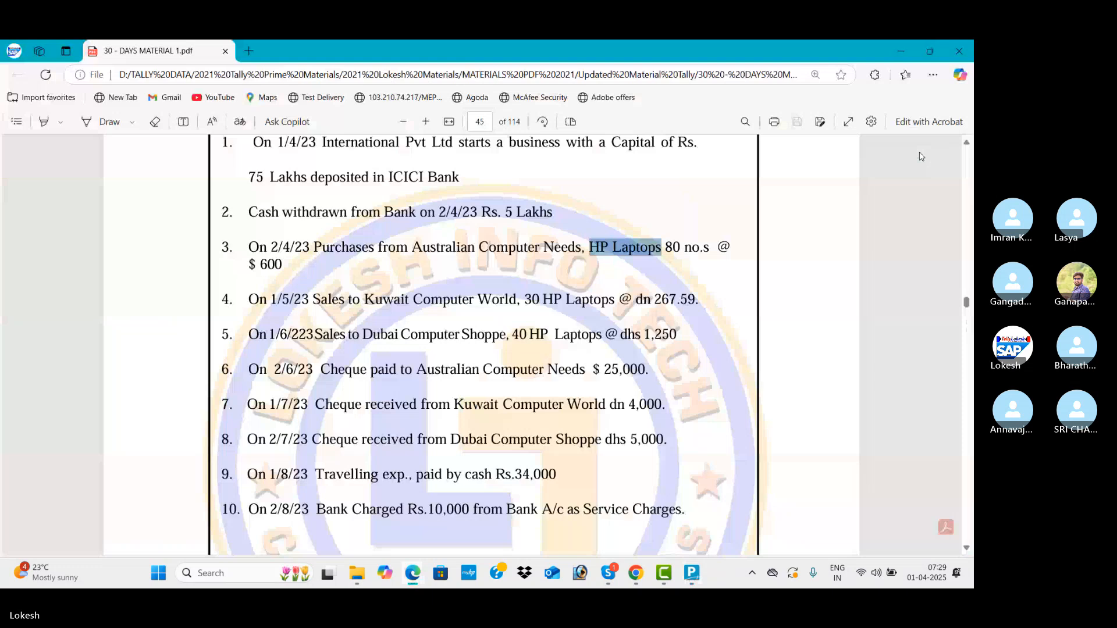
key("alt+Tab")
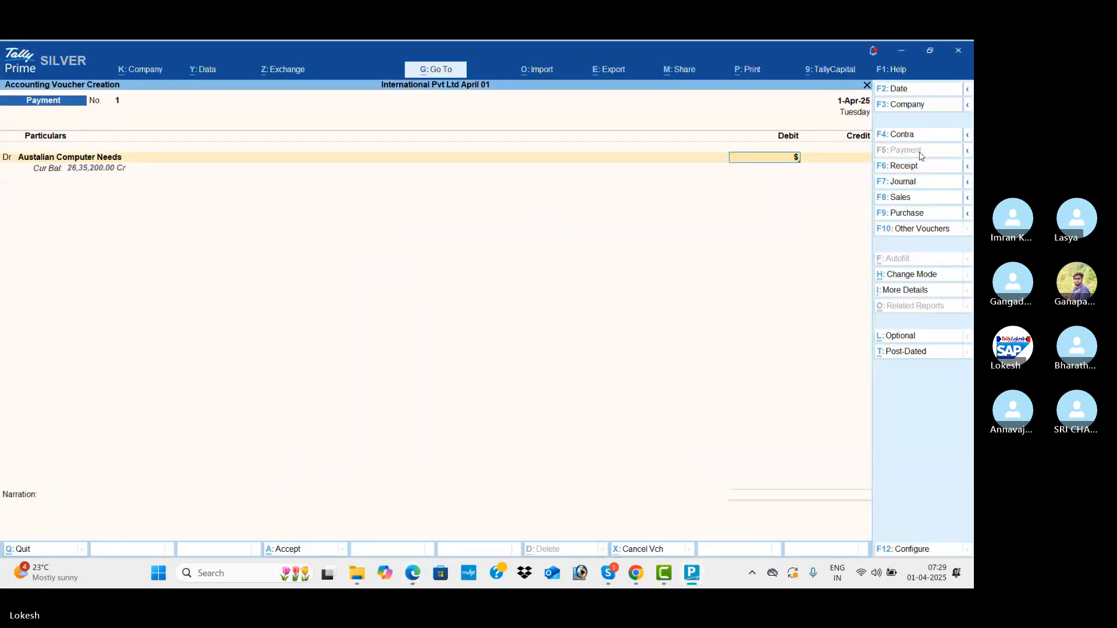
key("alt+Tab")
key("alt+Tab")
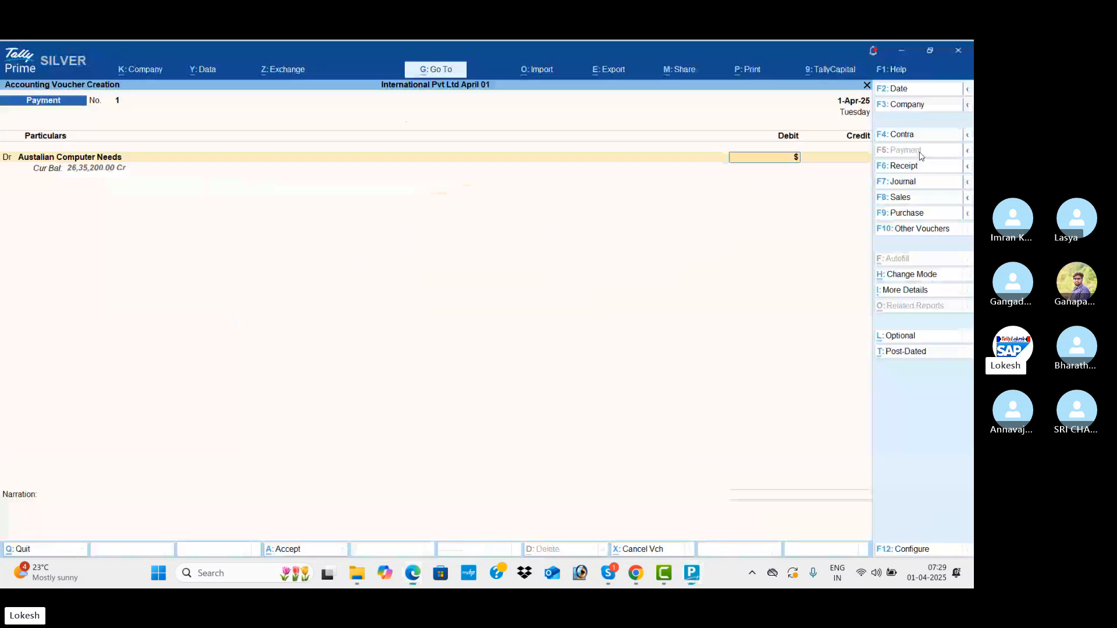
type("25000")
key("Return")
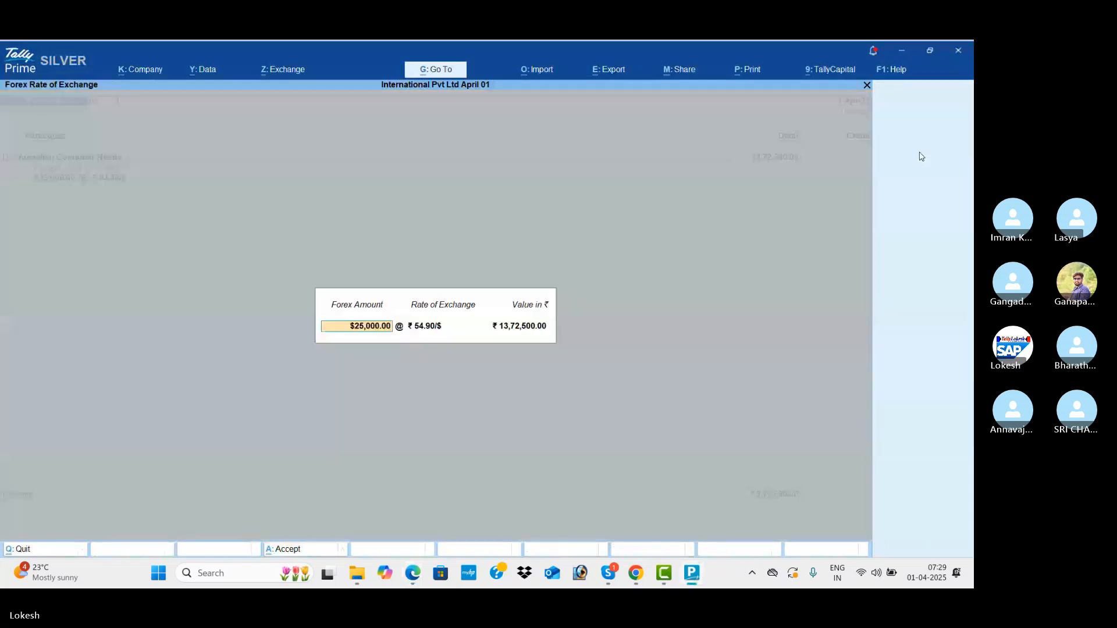
key("Return")
key("Return")
key("Return")
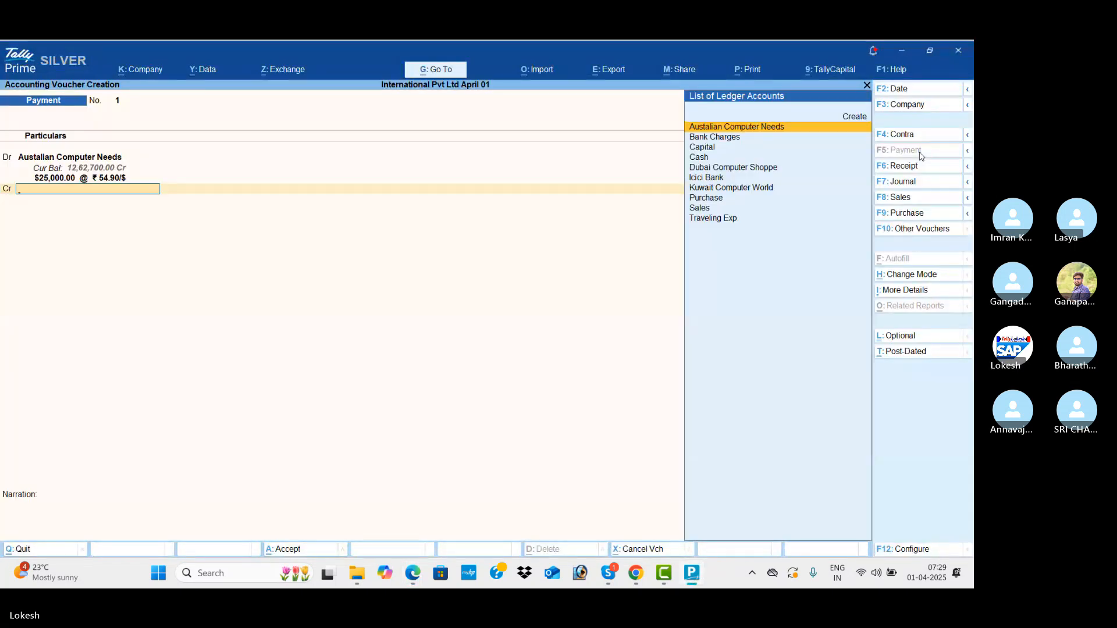
- Credit Icici Bank with the full $25,000 and save the Austalian Computer Needs payment voucher
type("i")
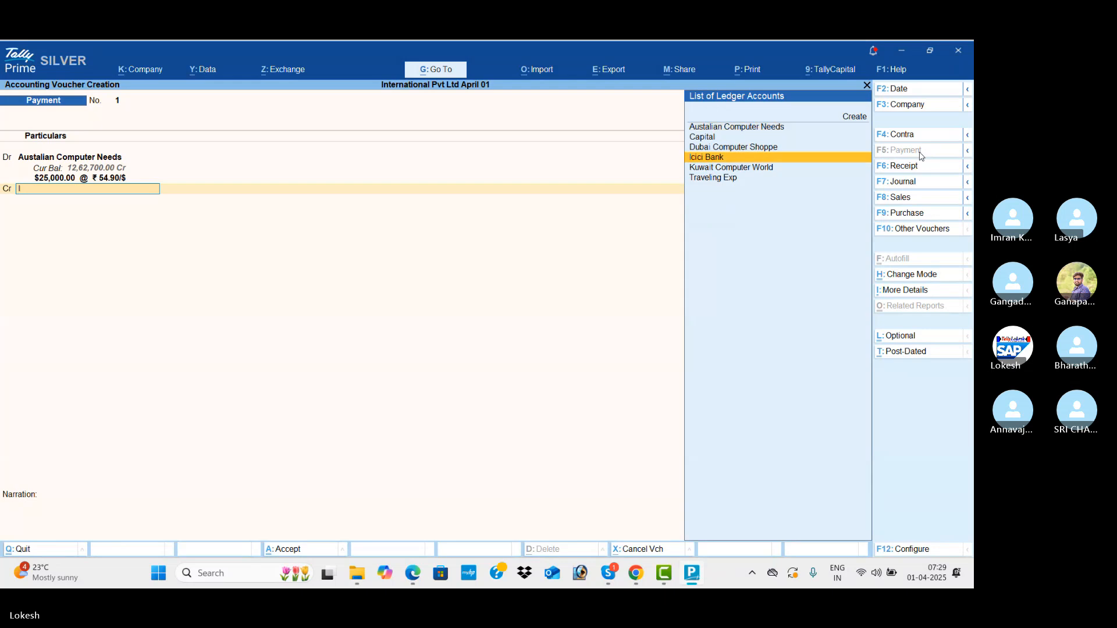
key("Return")
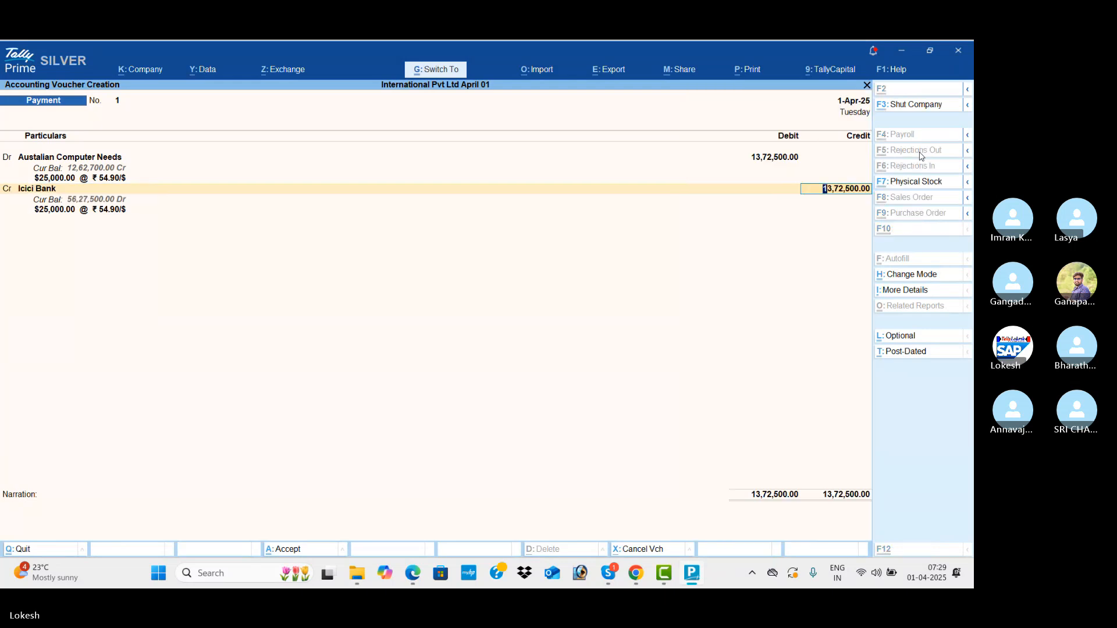
key("Return")
key("Return")
key("Return")
- Check the next transaction in Edge, return to TallyPrime and start a receipt voucher with Kuwait Computer World as the credit ledger
key("alt+Tab")
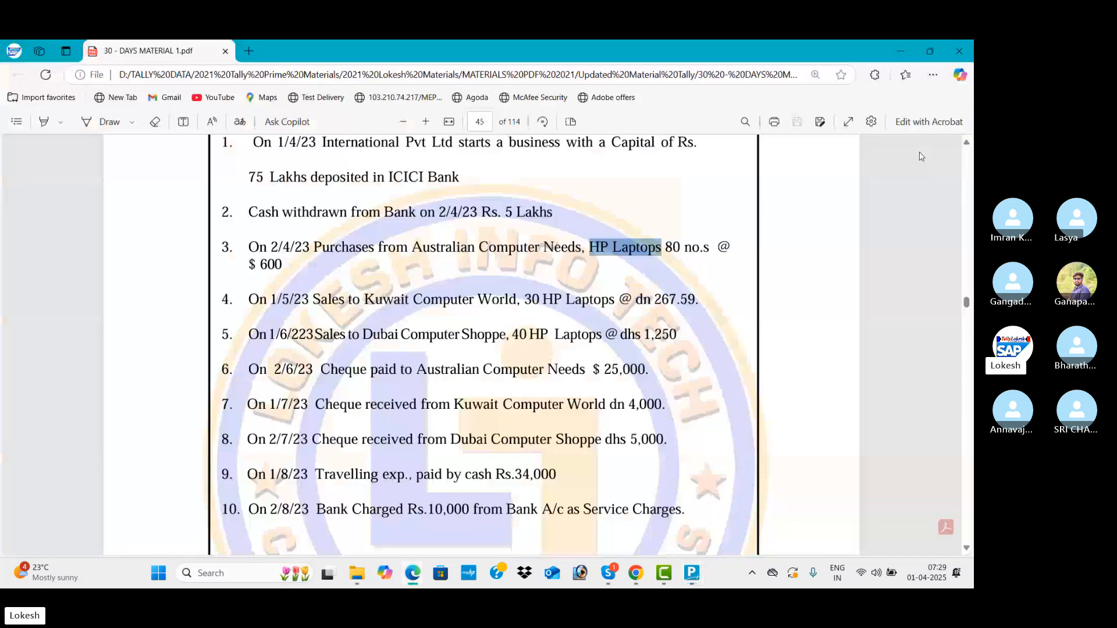
key("alt+Tab")
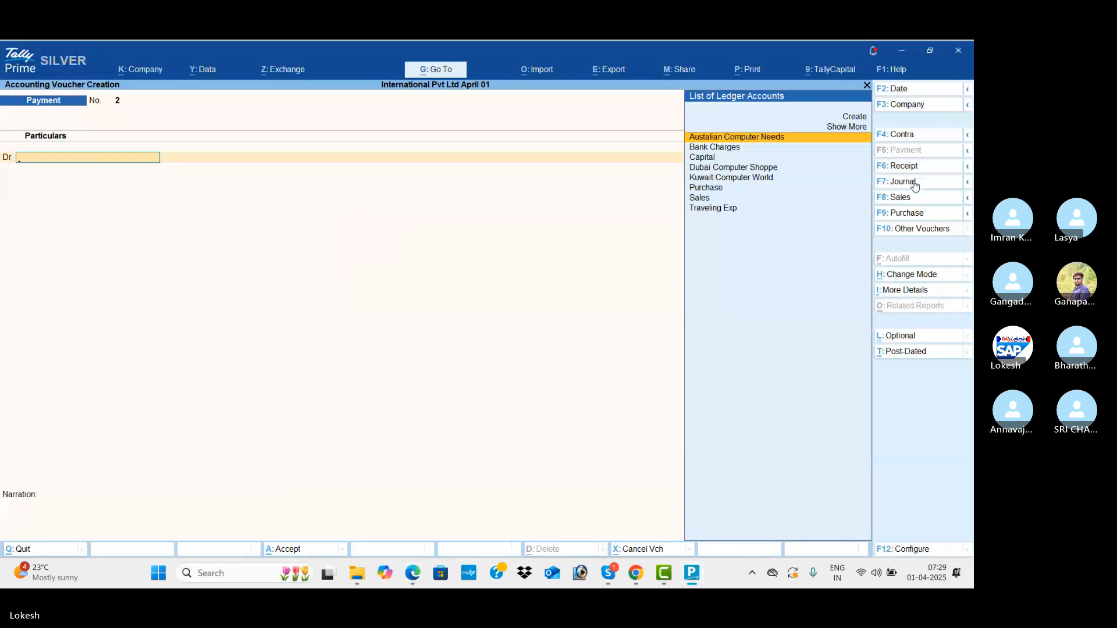
left_click(911, 171)
key("Down")
key("Down")
key("alt+Tab")
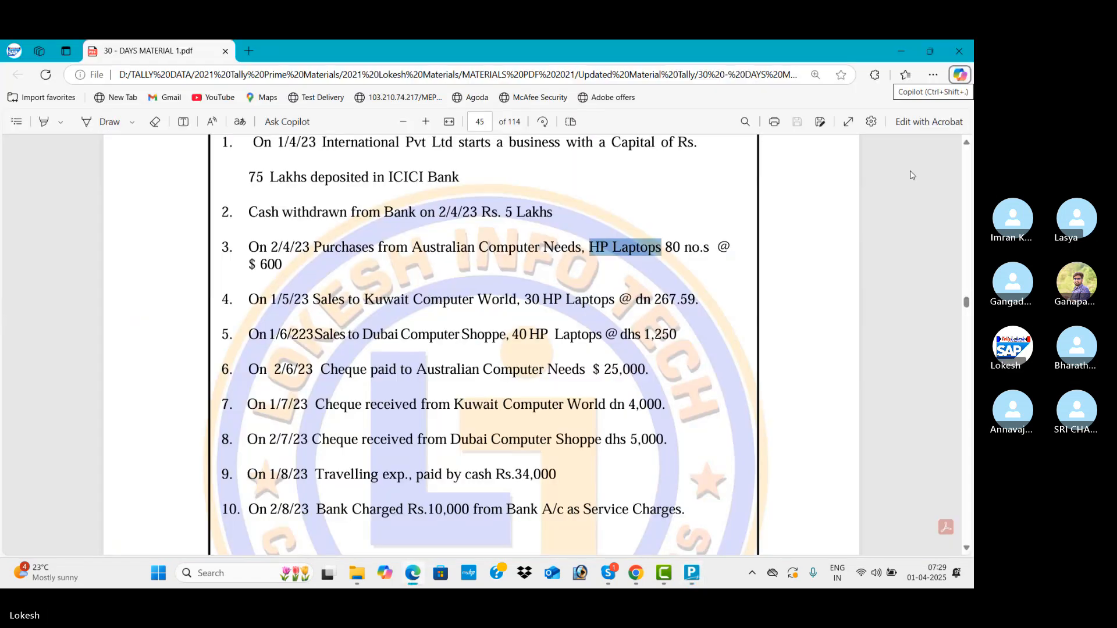
key("alt+Tab")
key("Down")
key("Down")
key("Return")
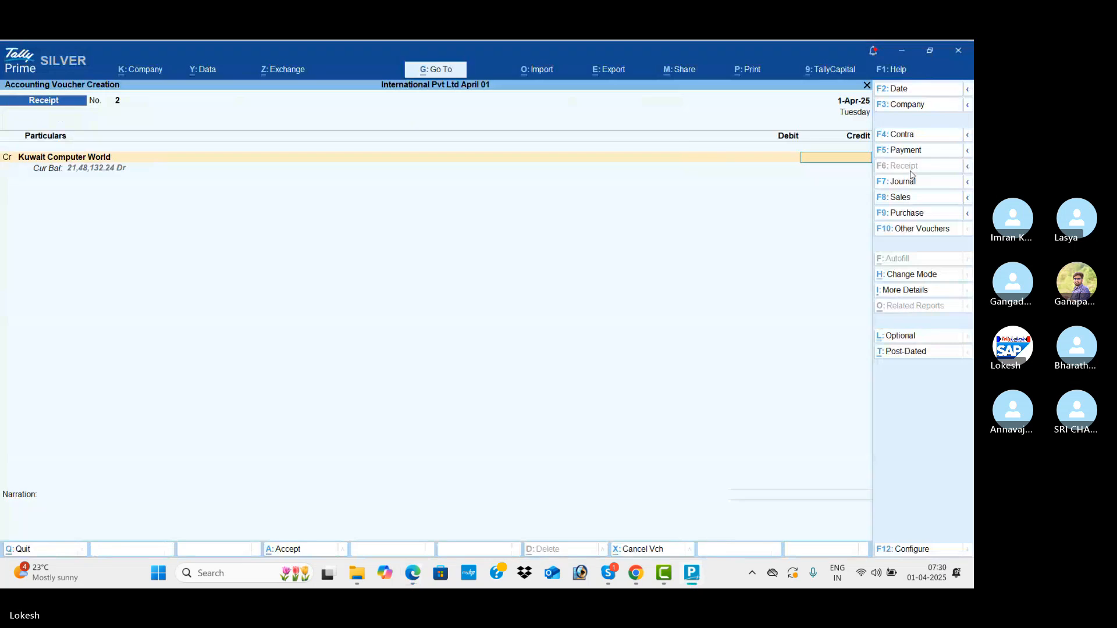
- Check the amount in Edge, return to TallyPrime and credit Kuwait Computer World with dn4,000 at exchange rate 267.59/dn
key("alt+Tab")
key("alt+Tab")
type("dn4000")
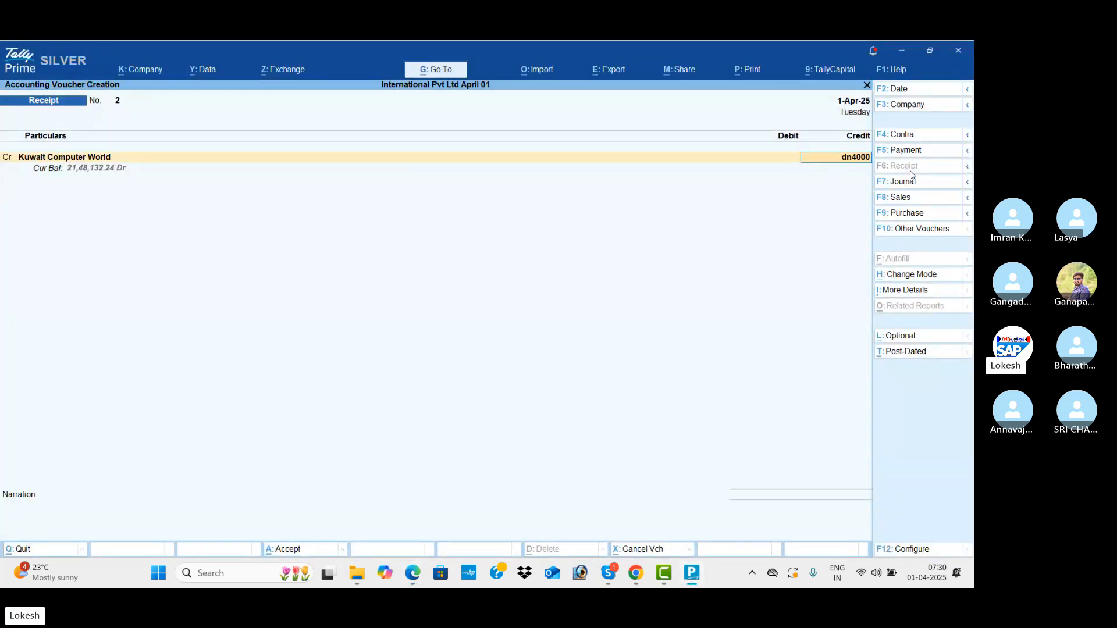
key("Return")
key("Return")
key("Return")
key("Return")
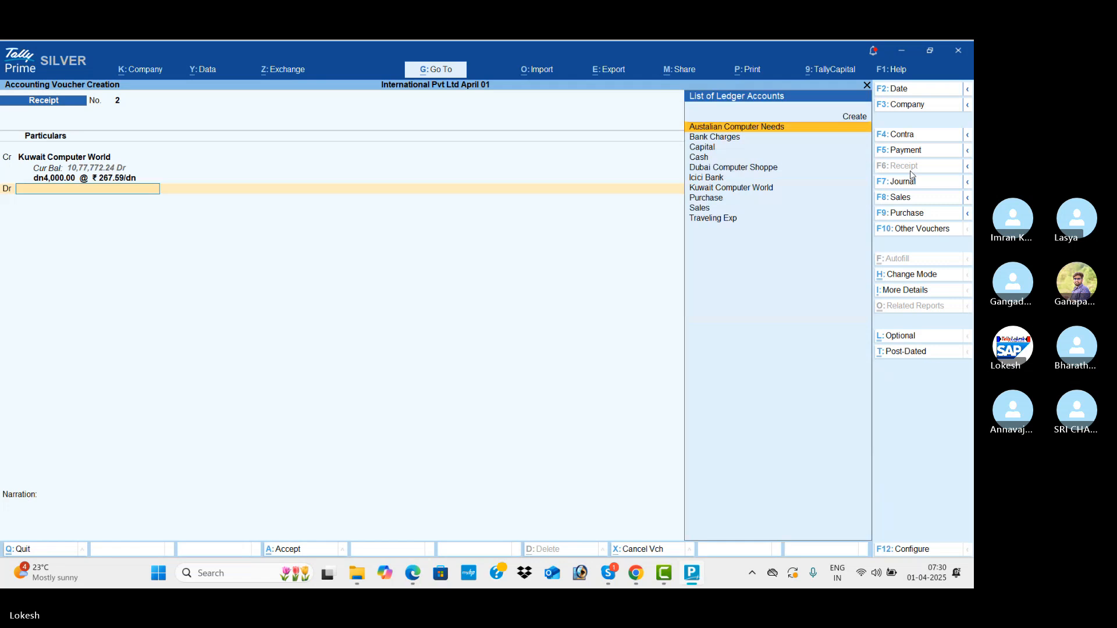
- Debit Icici Bank with the full amount and save the Kuwait Computer World receipt voucher
type("i")
key("Return")
key("Return")
key("Return")
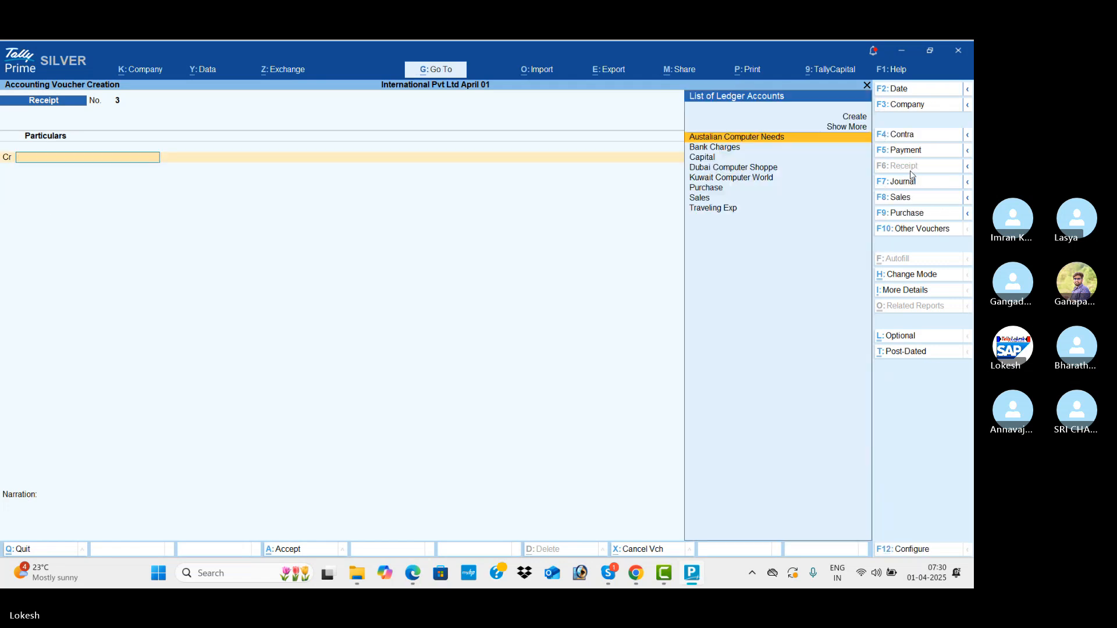
- Check the next cheque receipt in Edge, return to TallyPrime and choose Dubai Computer Shoppe as the receipt's credit ledger
key("alt+Tab")
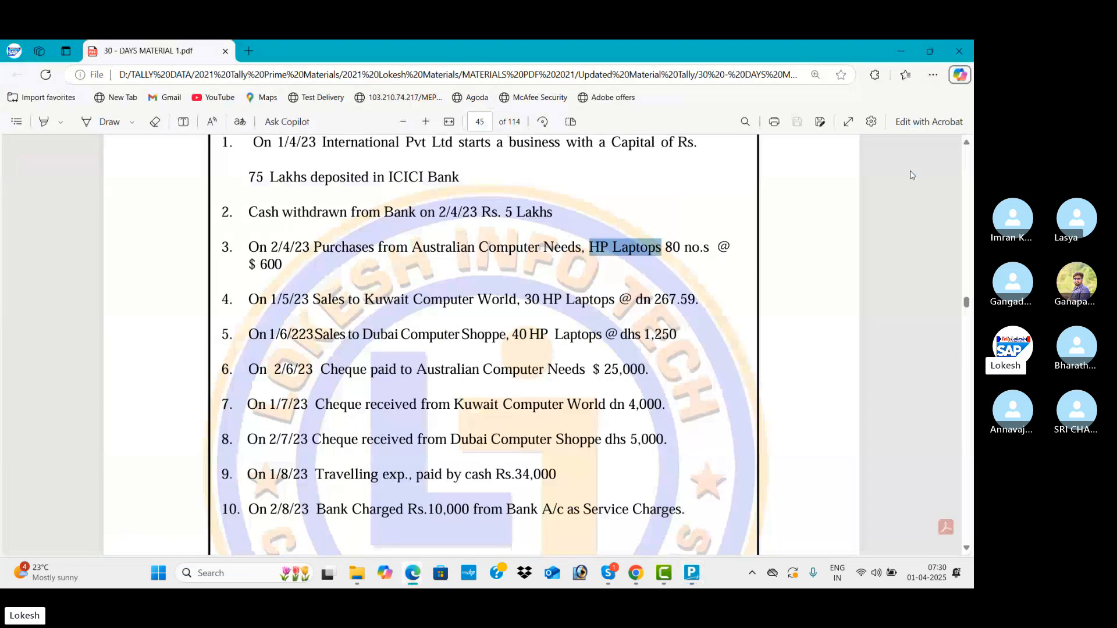
key("alt+Tab")
type("d")
key("Return")
- Credit Dubai Computer Shoppe with dhs5,000 at exchange rate 22.31/dhs in the TallyPrime receipt voucher, checking the amount in Edge
key("alt+Tab")
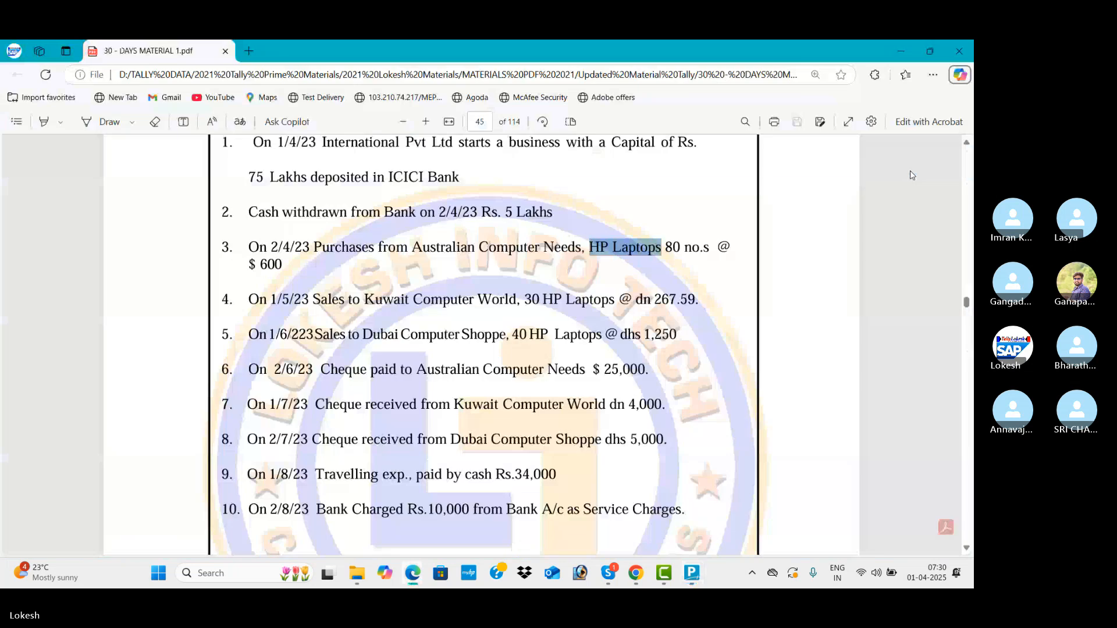
key("alt+Tab")
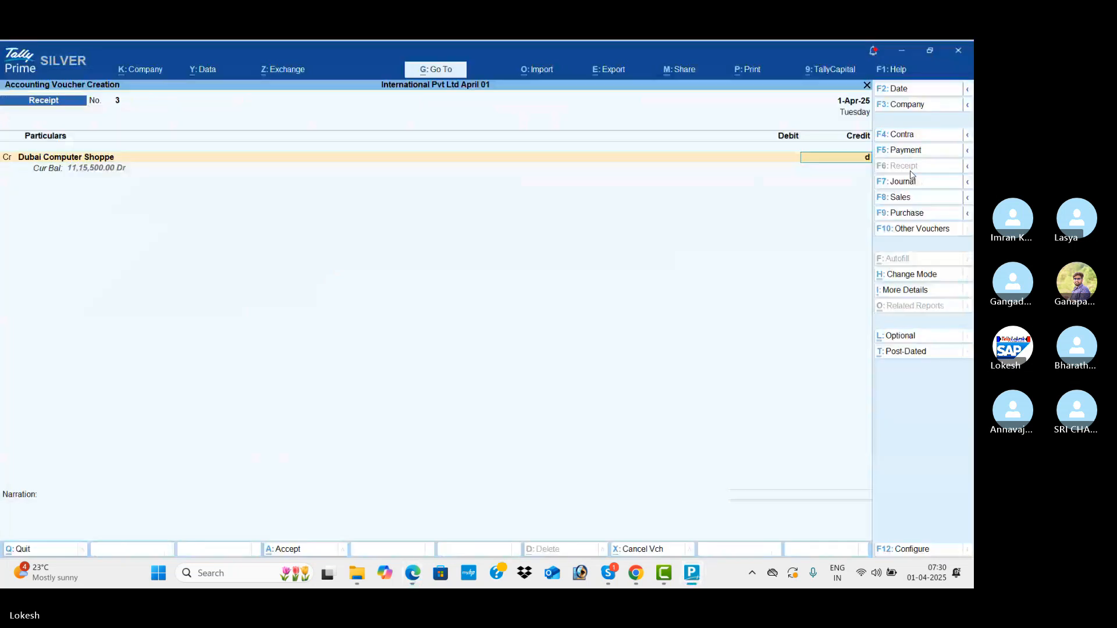
type("hs")
key("alt+Tab")
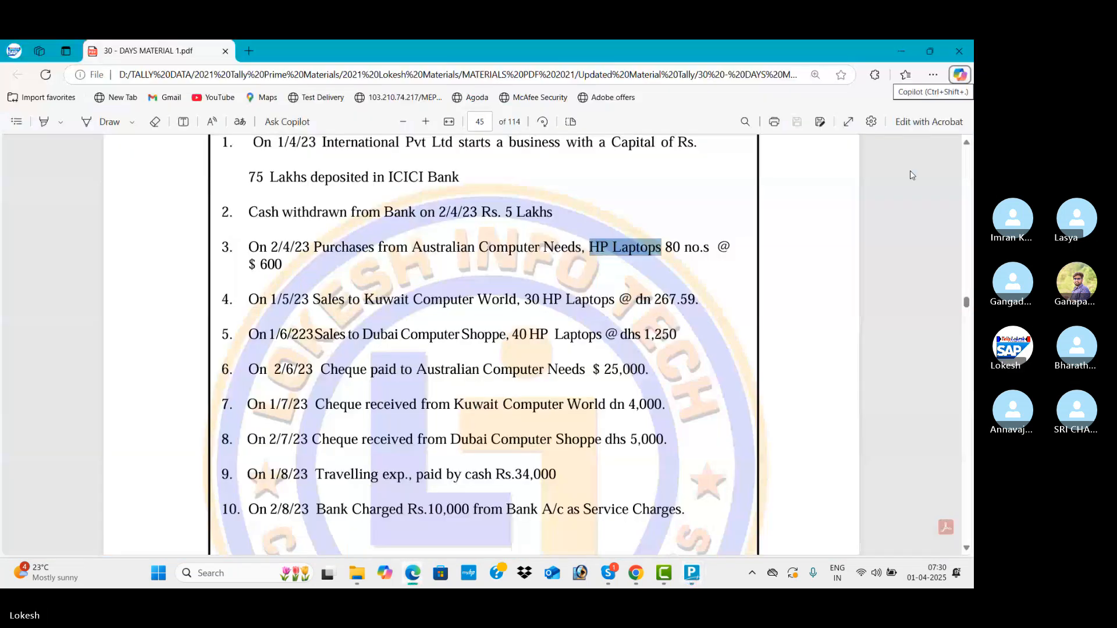
key("alt+Tab")
type("5000")
key("Return")
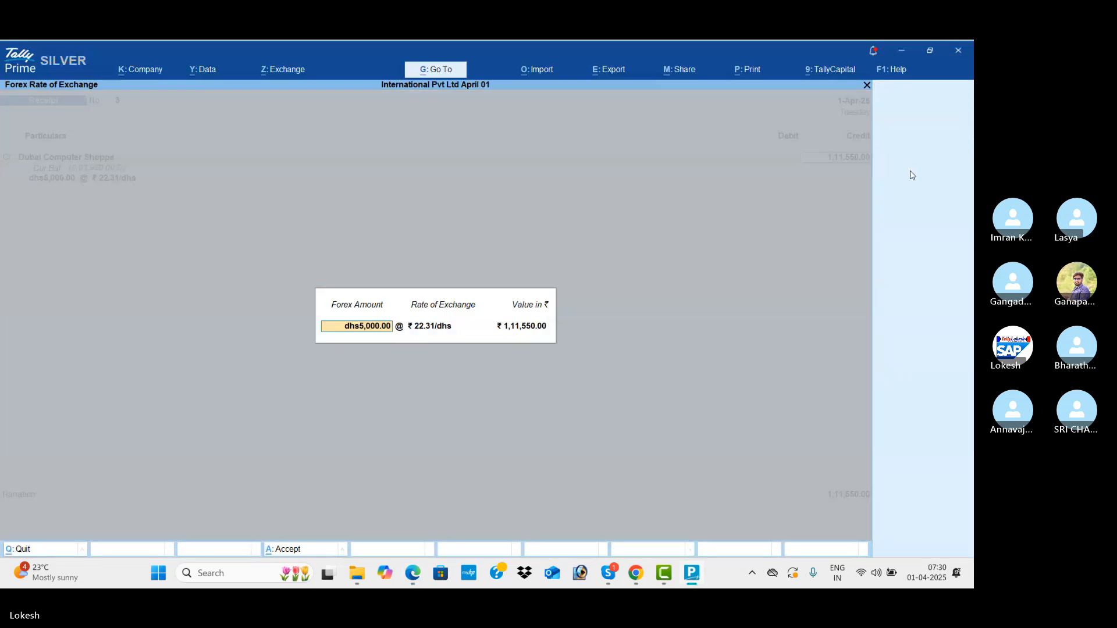
key("Return")
key("Return")
key("Return")
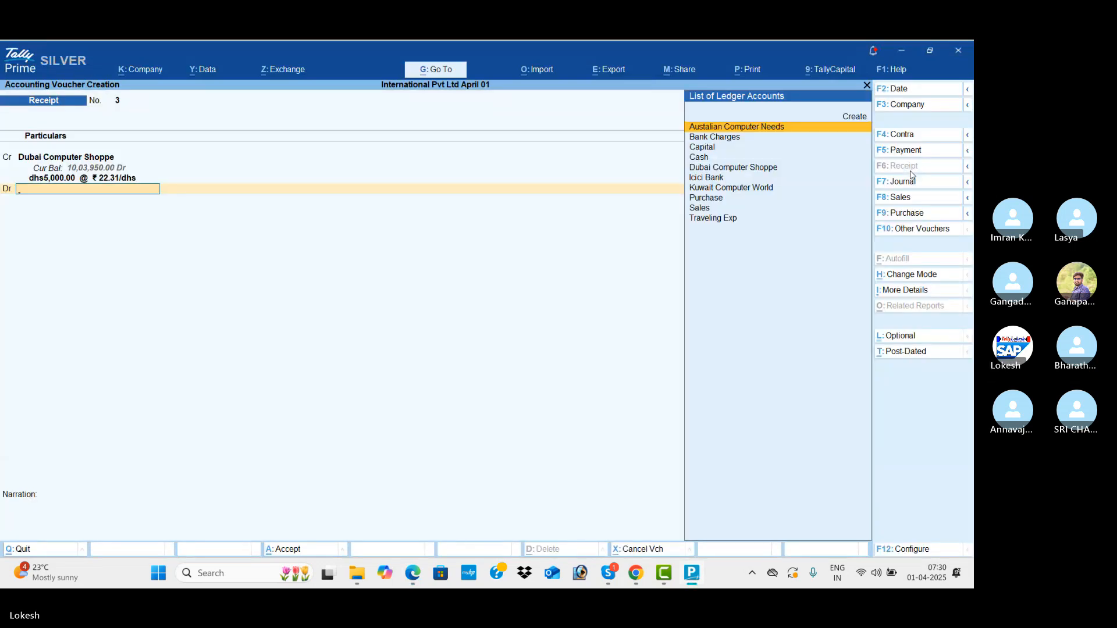
- Debit Icici Bank with the full amount and save the Dubai Computer Shoppe receipt voucher
key("Down")
key("Down")
key("Down")
type("i")
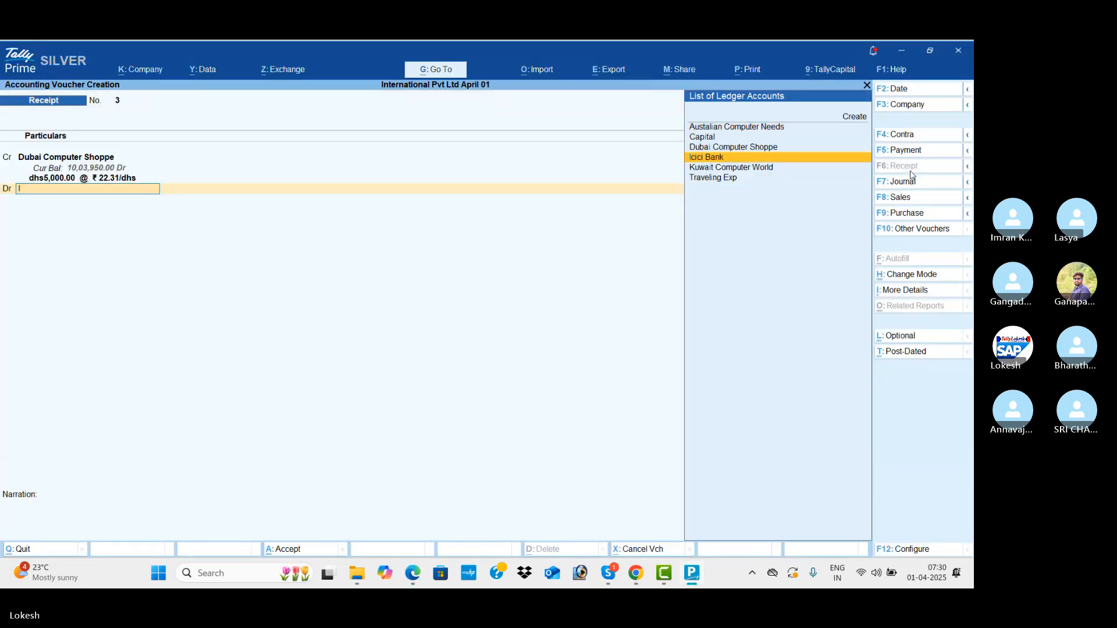
key("Return")
key("Return")
key("Return")
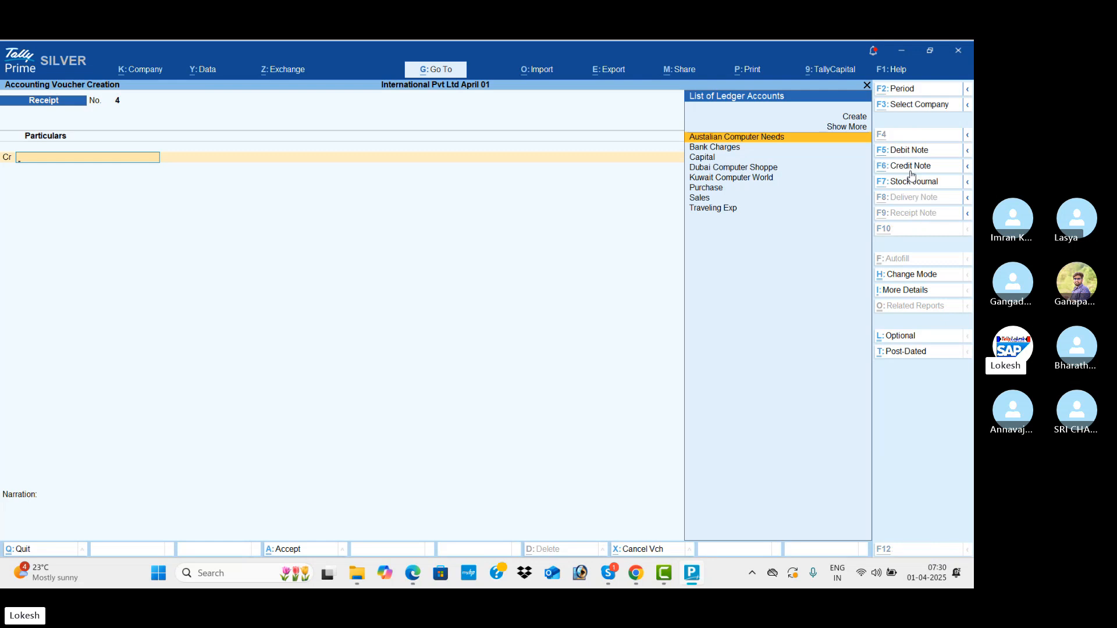
- Check the remaining transactions in Edge, return to TallyPrime and start a payment voucher with Traveling Exp as the debit ledger
key("alt+Tab")
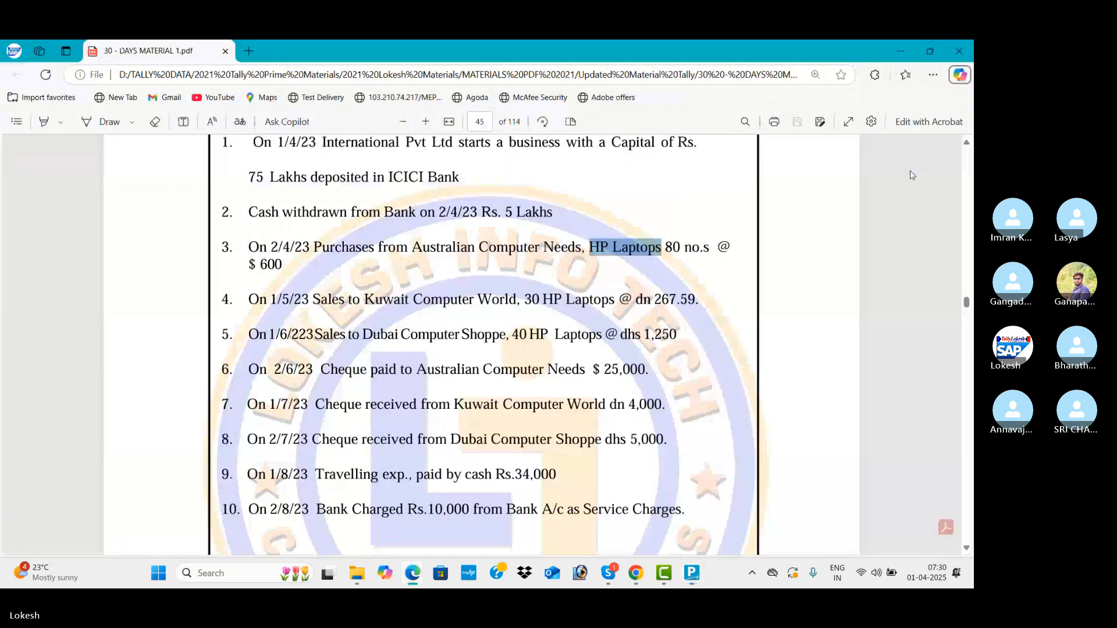
left_click(967, 548)
left_click(967, 549)
key("alt+Tab")
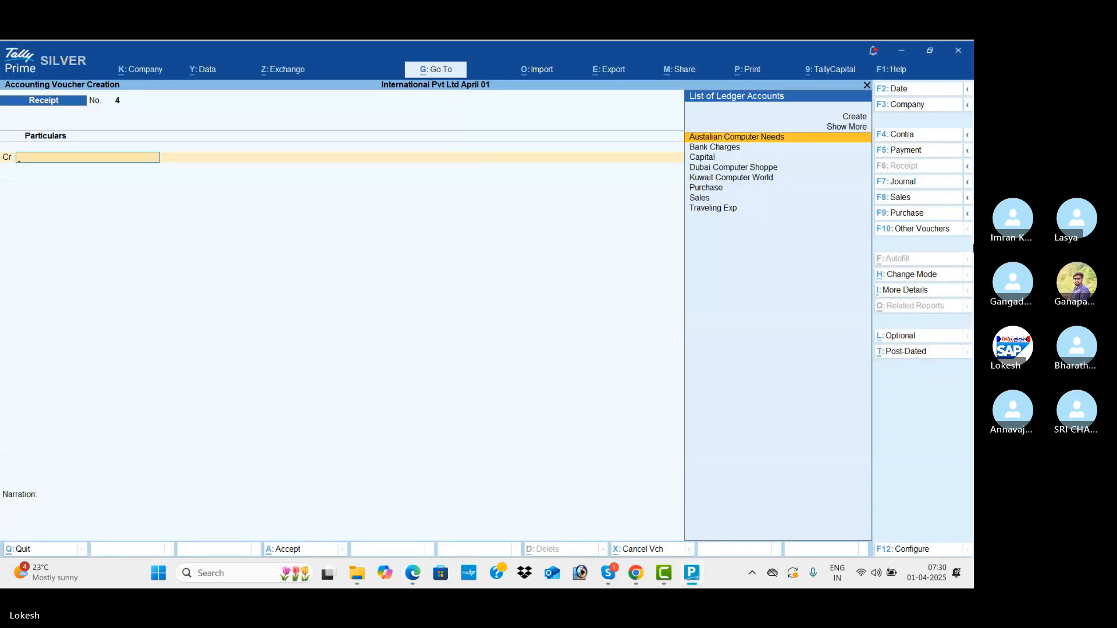
left_click(925, 152)
type("Tr")
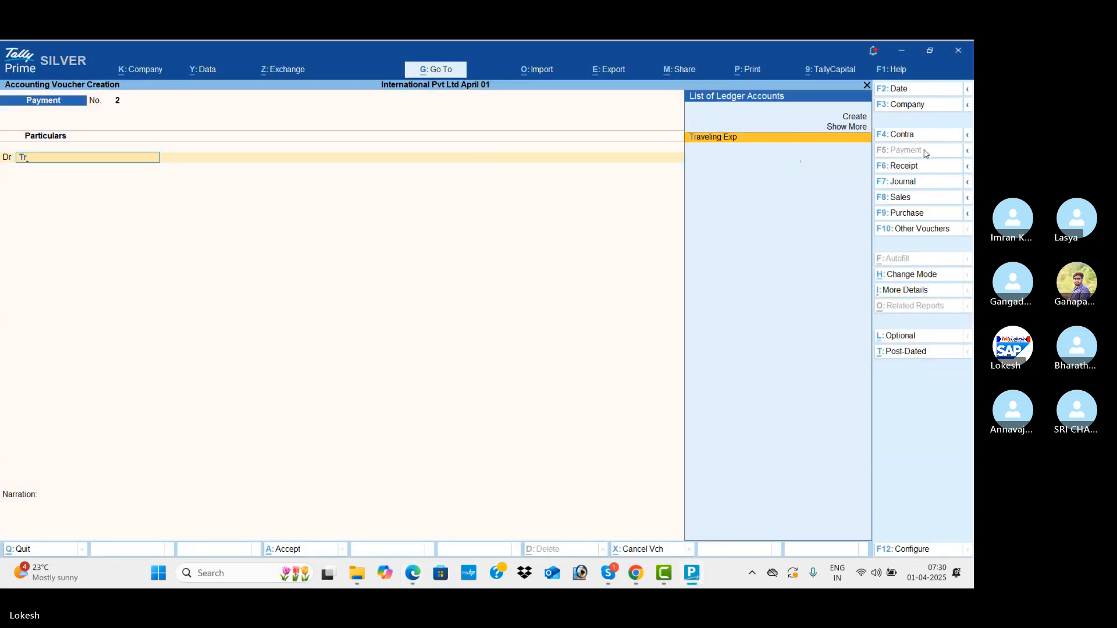
key("Return")
- Check the expense in Edge, return to TallyPrime and set the Traveling Exp debit amount to 37,000
key("alt+Tab")
key("alt+Tab")
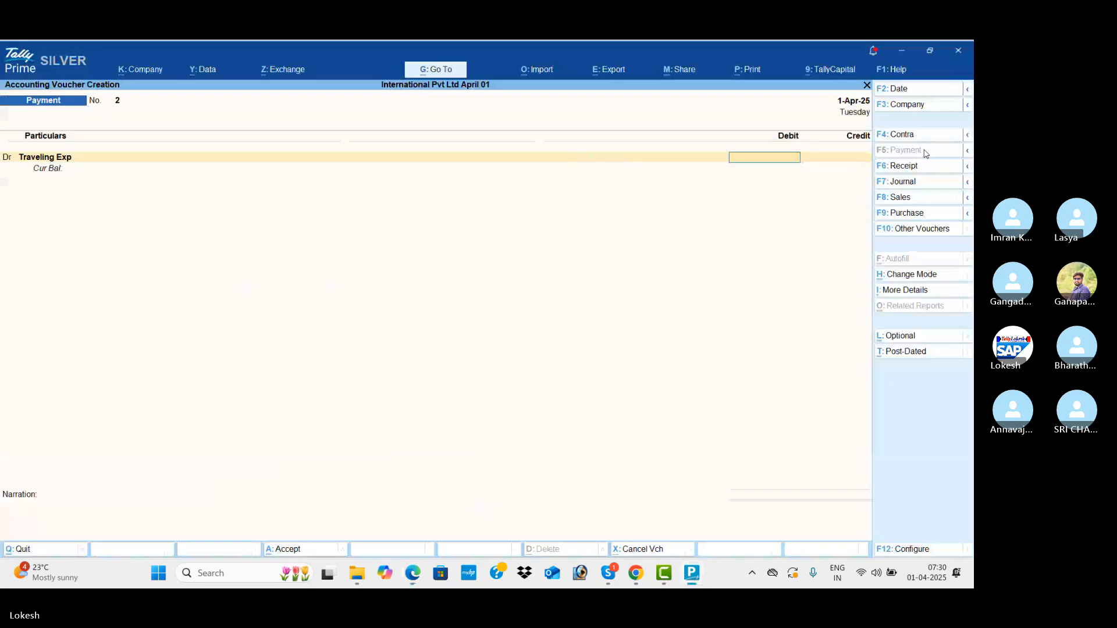
type("37000")
key("Return")
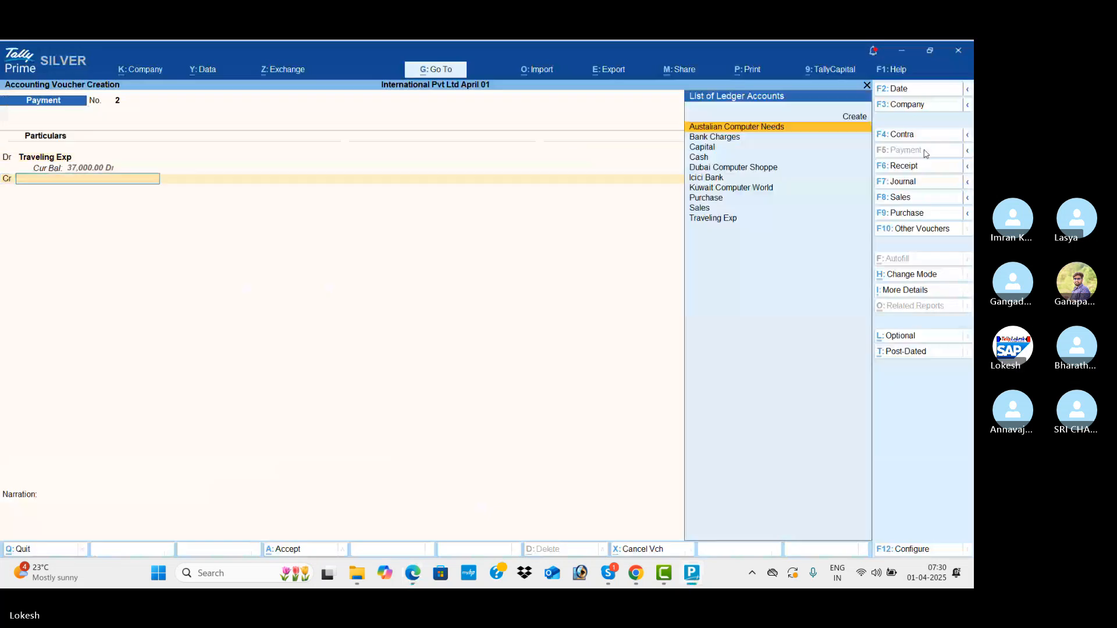
- Check the payment mode in Edge, return to TallyPrime, credit Cash with the full amount and save the travelling expense voucher
key("alt+Tab")
key("alt+Tab")
key("Down")
key("Down")
key("Down")
key("Return")
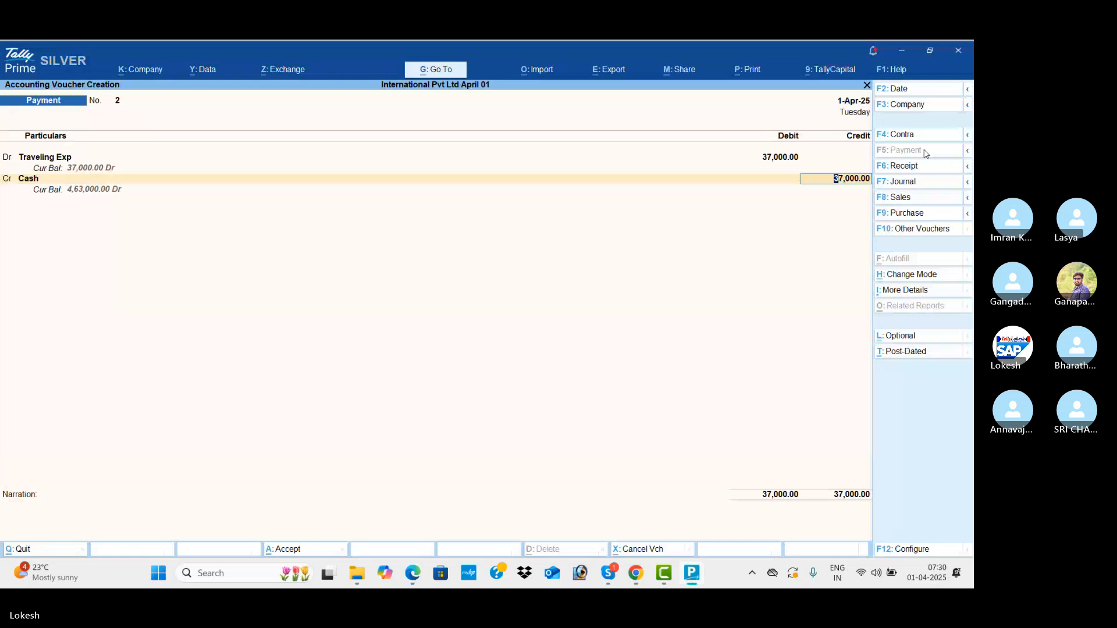
key("ctrl+a")
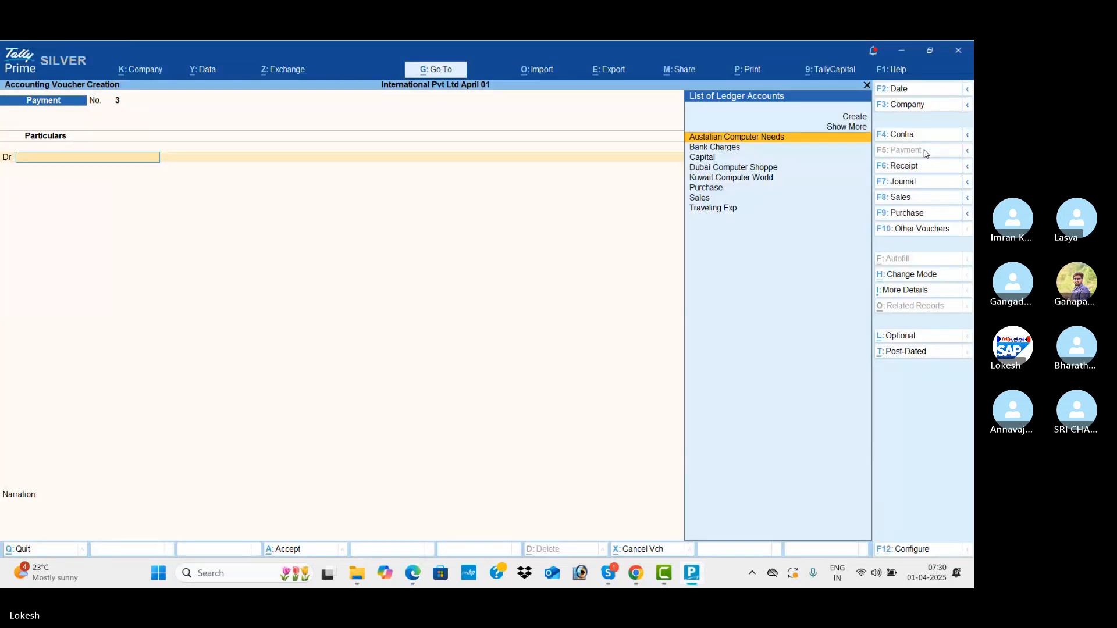
- Debit Bank Charges with 10,000 in a new TallyPrime payment voucher, checking the amount in Edge
type("b")
key("Return")
key("alt+Tab")
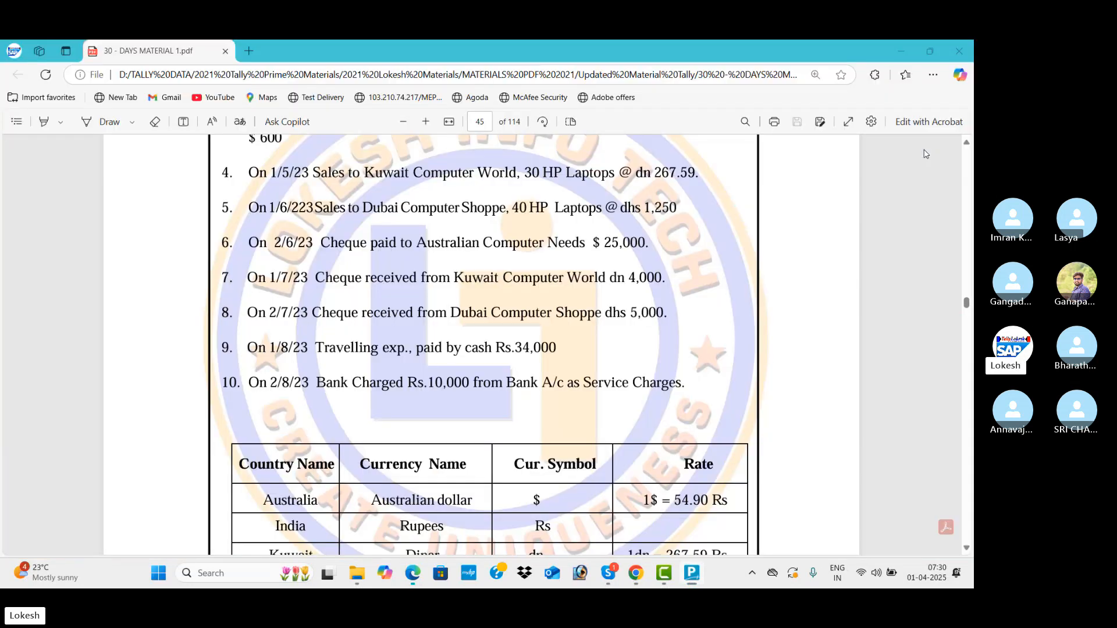
key("alt+Tab")
key("Return")
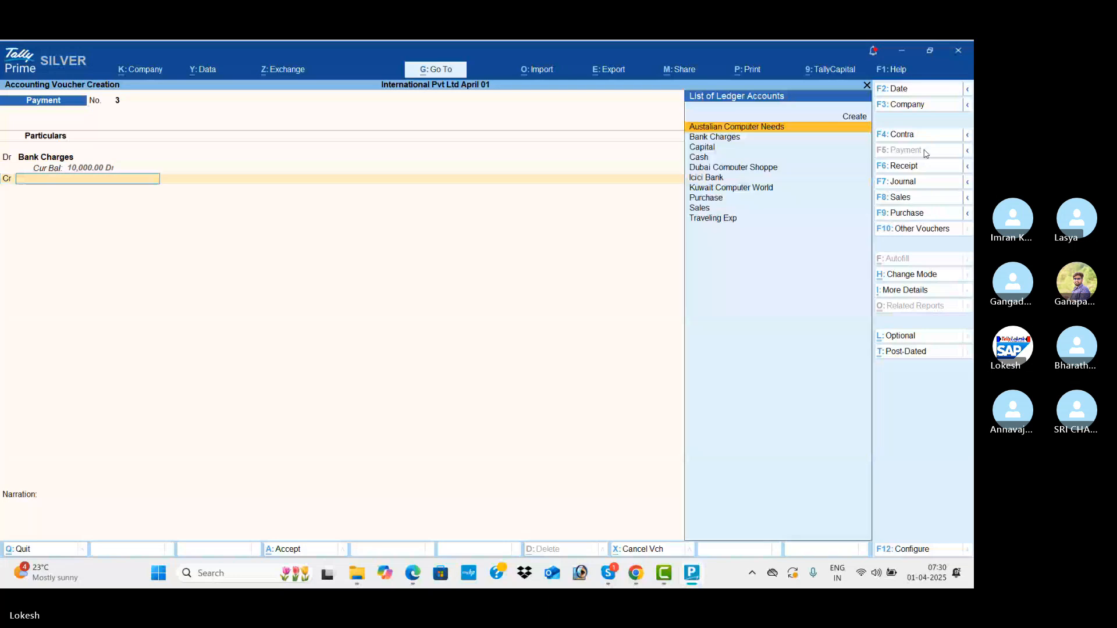
- Check the paying account in Edge, return to TallyPrime, credit Icici Bank with the full amount and save the bank charges voucher
key("alt+Tab")
key("alt+Tab")
type("i")
key("Return")
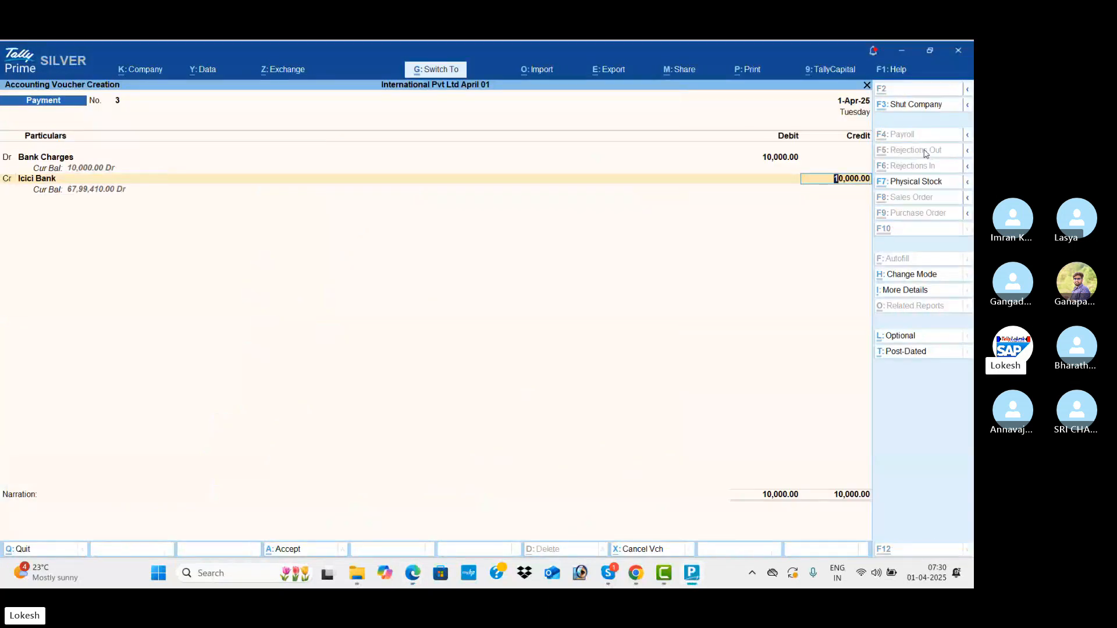
key("ctrl+a")
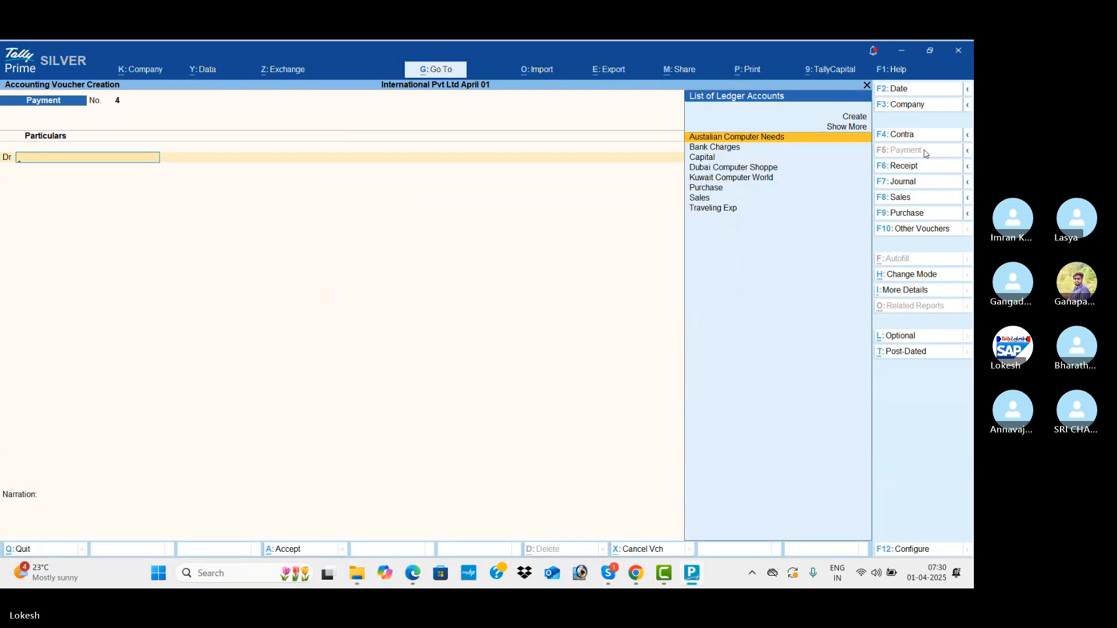
- Leave voucher entry and review the vouchers recorded for 1-Apr-25 in the Day Book
key("Escape")
key("y")
key("Down")
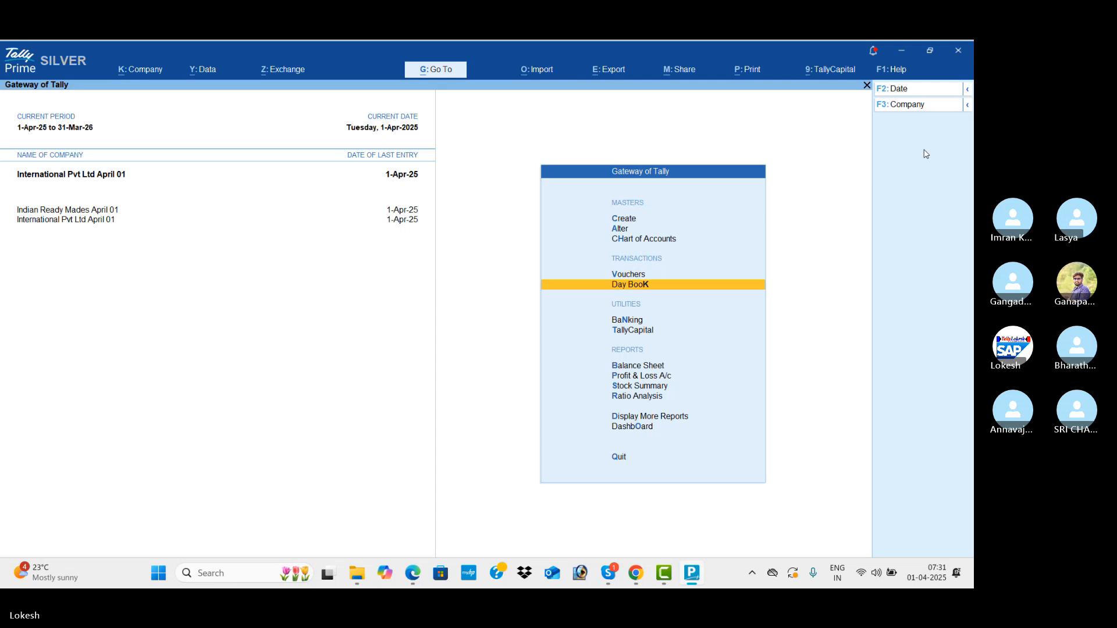
key("Return")
key("Down")
key("Down")
key("Down")
key("Down")
key("Down")
key("Down")
key("Down")
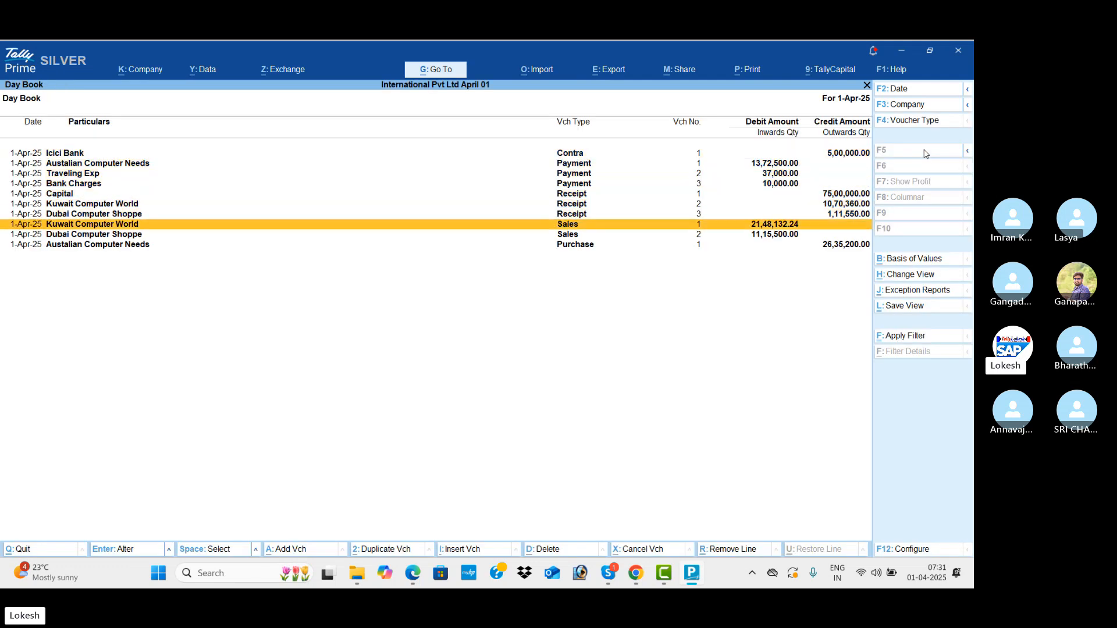
key("Escape")
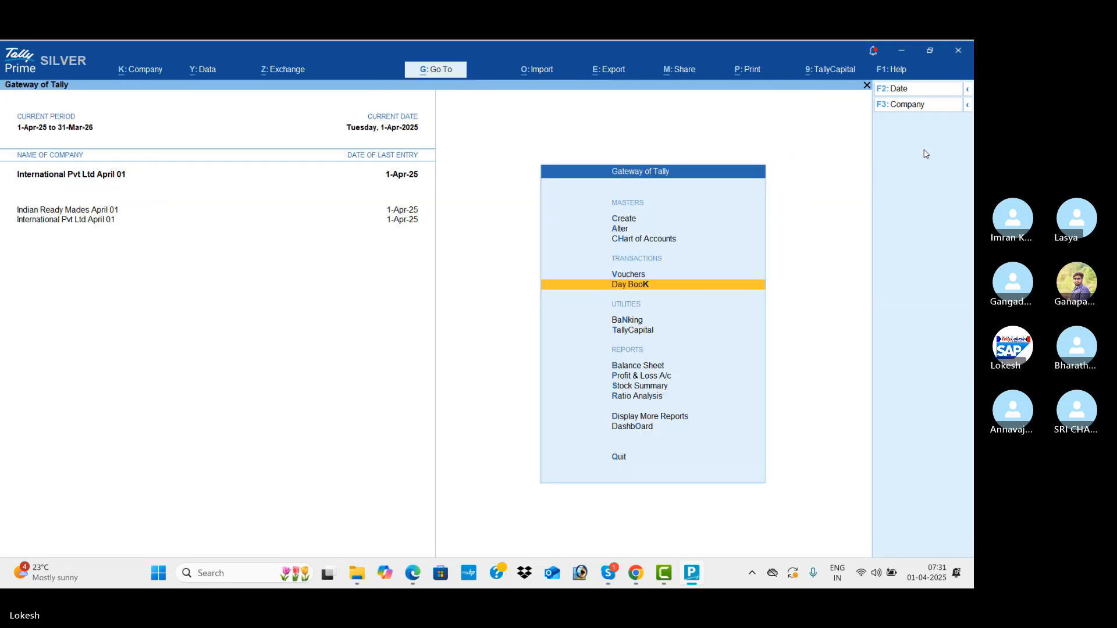
- Open the Profit & Loss A/c report for International Pvt Ltd April 01
key("Down")
key("Down")
key("Down")
key("Down")
key("Return")
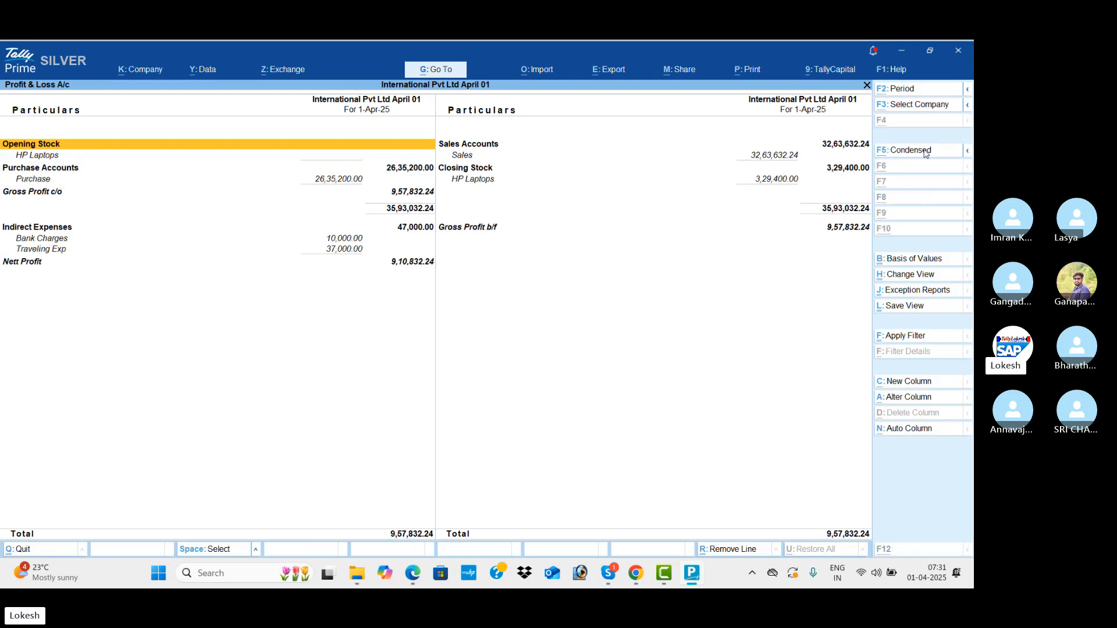
- Compare the net profit in TallyPrime's Profit & Loss A/c with the Problem-11 answer in the Edge PDF
key("alt+Tab")
scroll(926, 154, "down", 5)
scroll(926, 153, "down", 2)
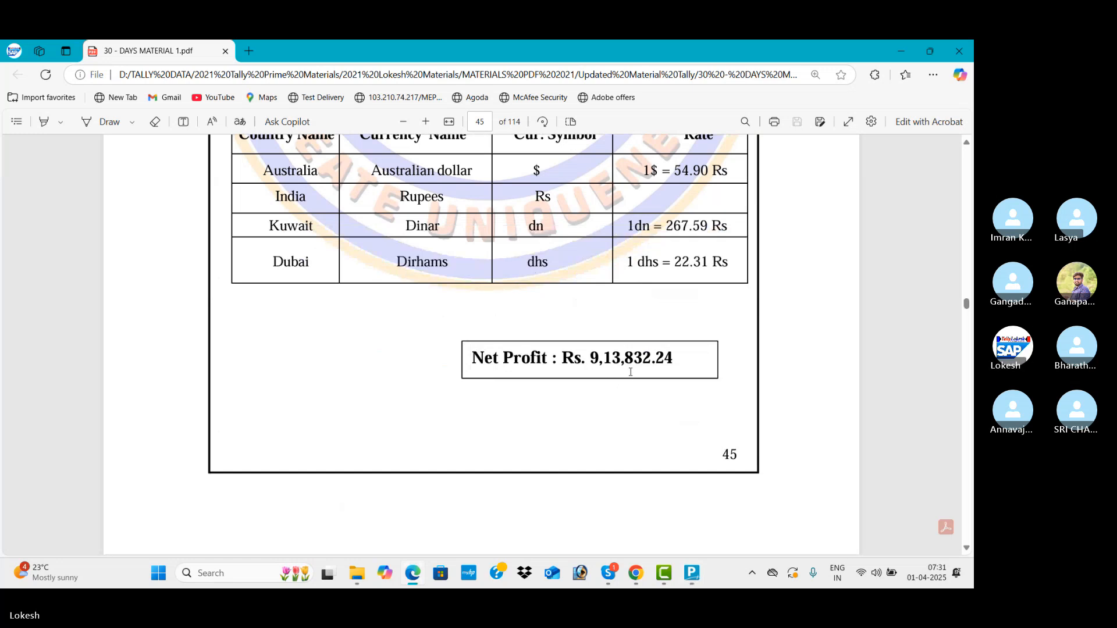
key("alt+Tab")
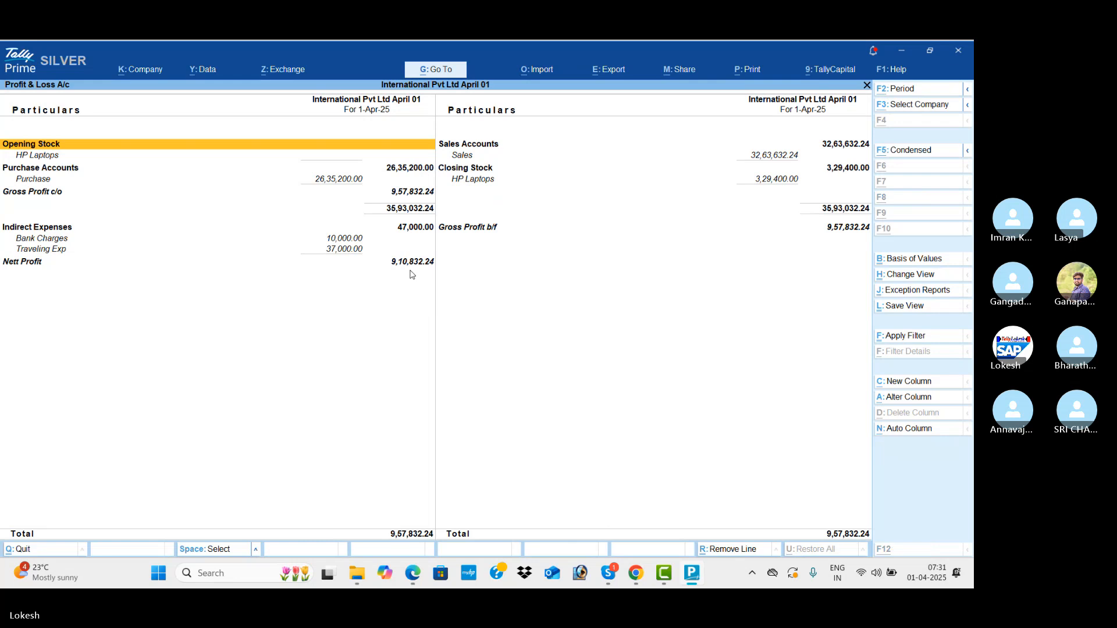
key("alt+Tab")
key("alt+Tab")
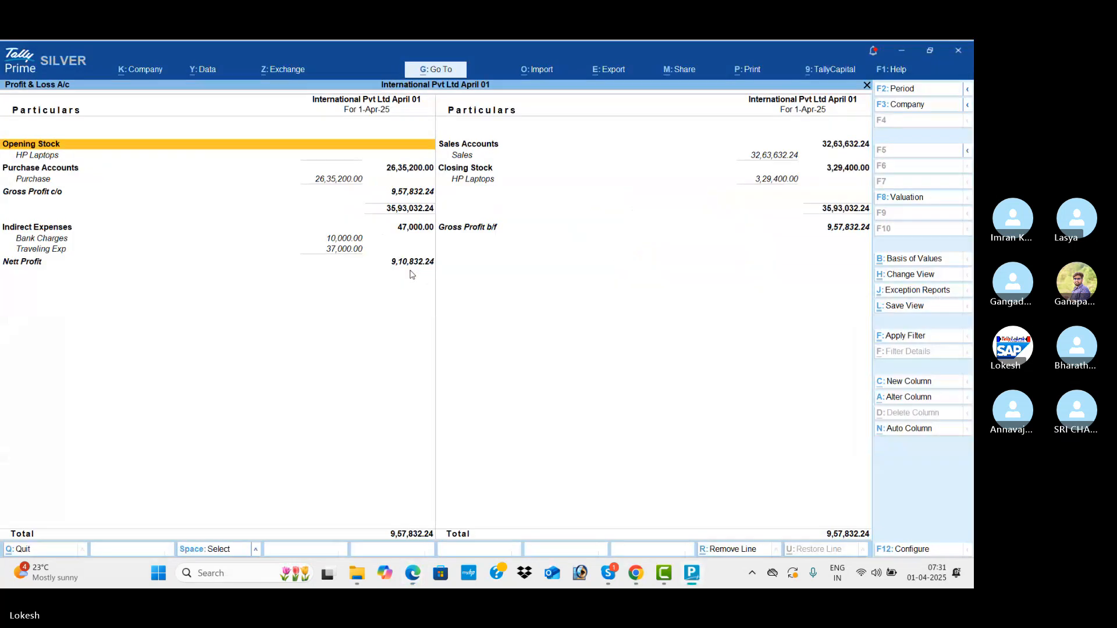
- Leave the Profit & Loss A/c report and open the Rates of Exchange master for alteration
key("Escape")
key("Up")
key("Up")
key("Up")
key("Up")
key("Up")
key("Up")
key("Up")
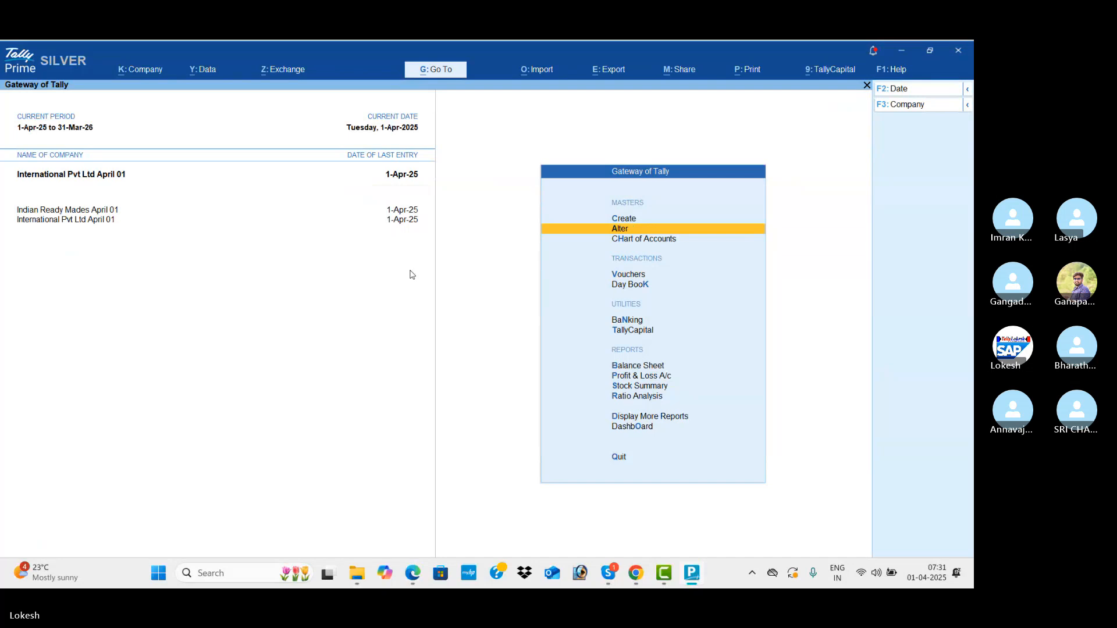
key("Return")
key("Down")
key("Down")
key("Down")
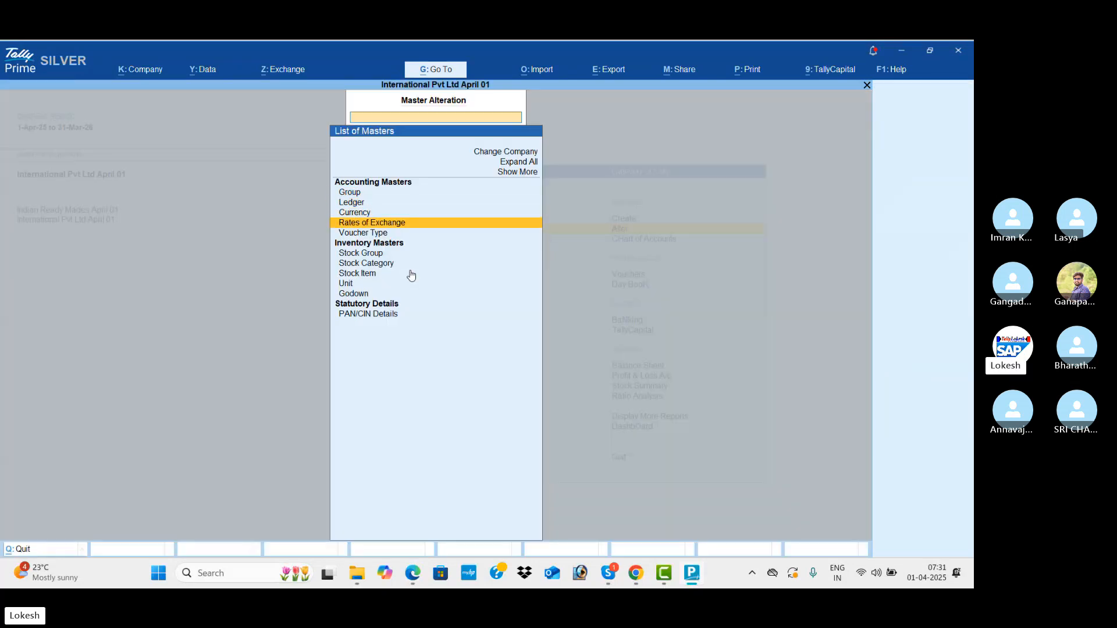
key("Return")
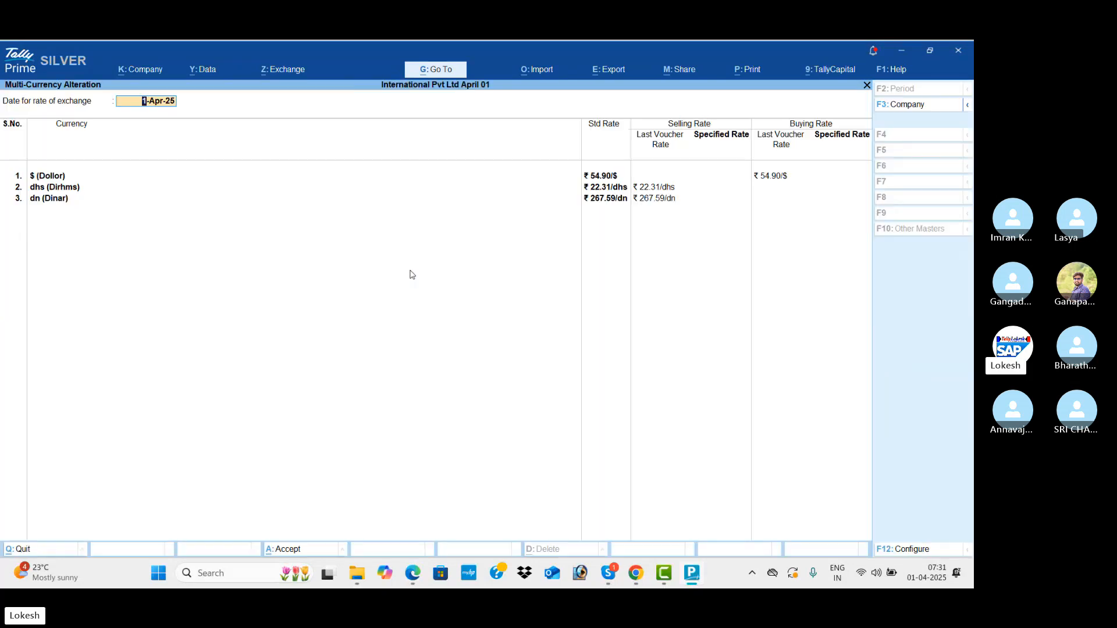
- Compare the dollar, dirham and dinar standard rates in TallyPrime with the currency rate table in the Edge PDF
key("alt+Tab")
scroll(411, 270, "up", 1)
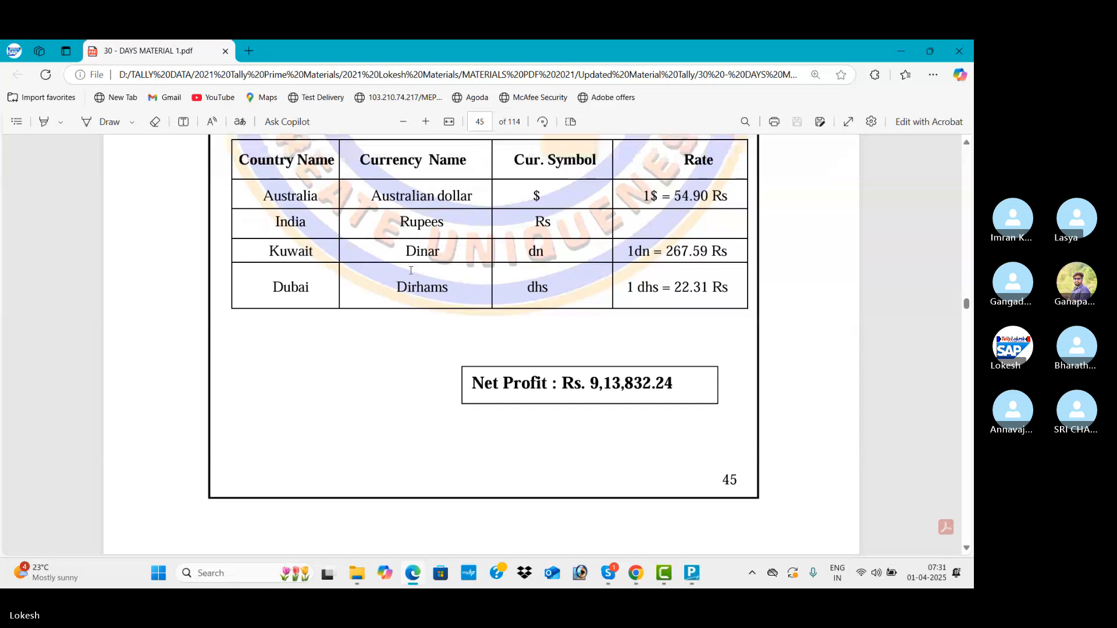
key("alt+Tab")
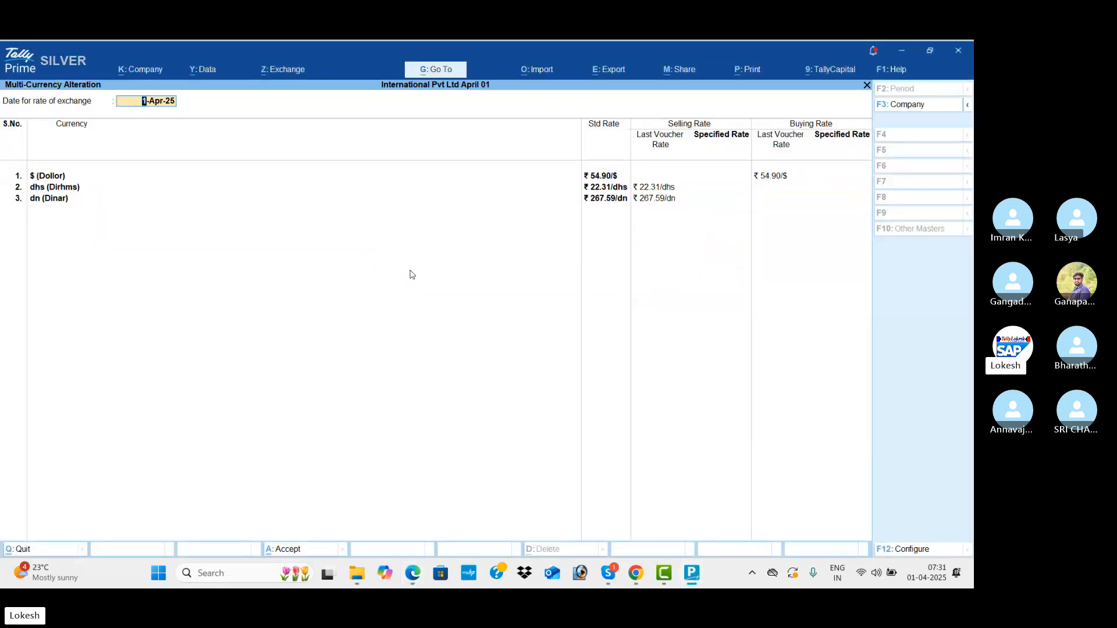
key("alt+Tab")
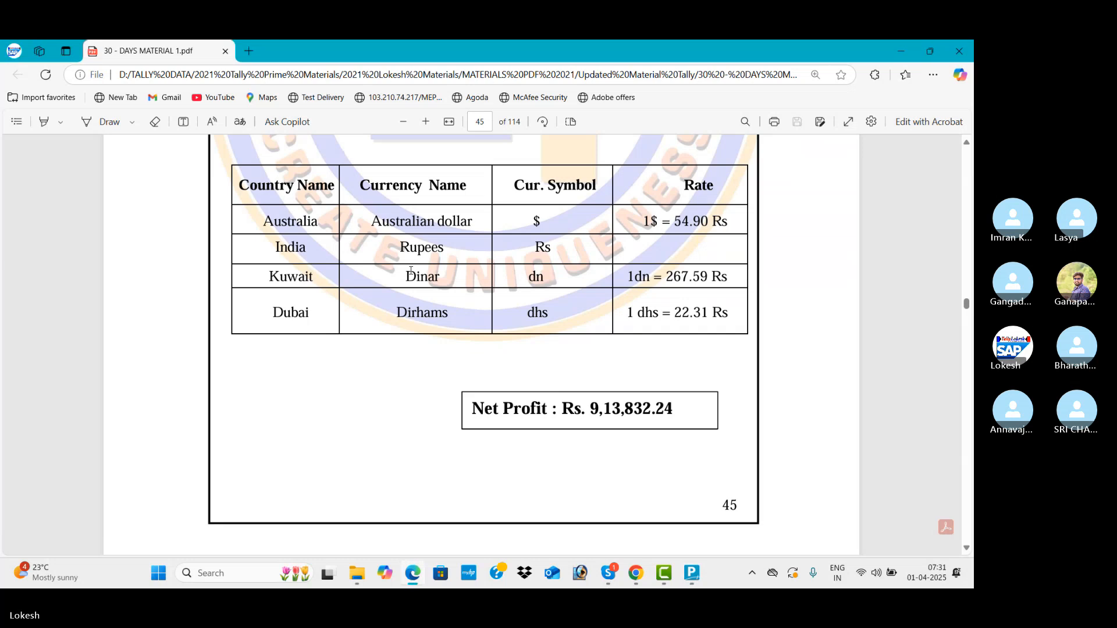
key("alt+Tab")
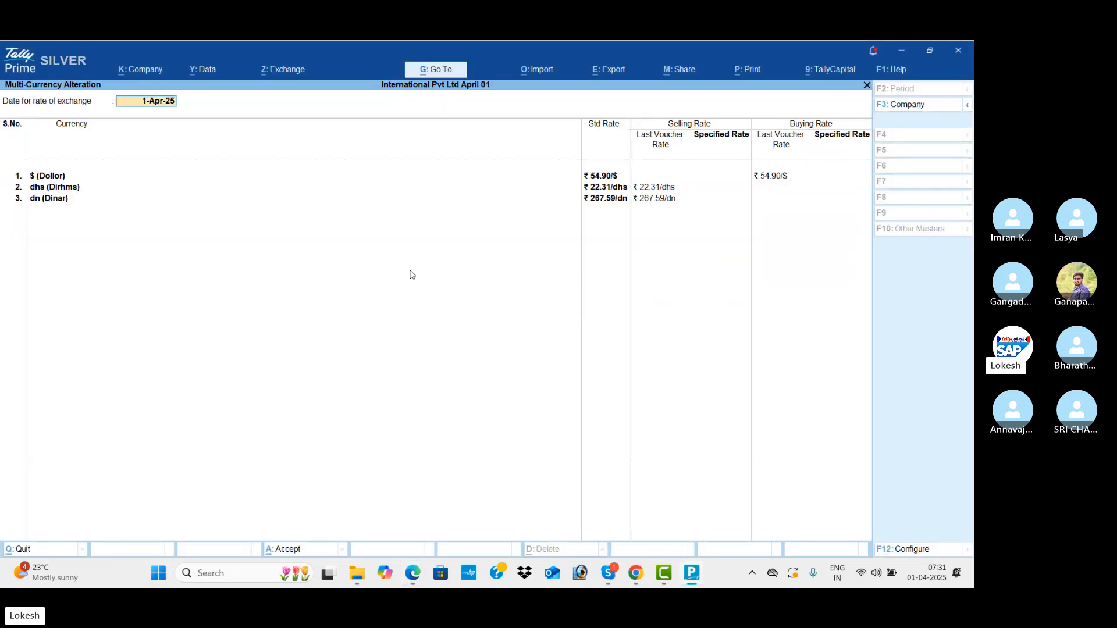
key("alt+Tab")
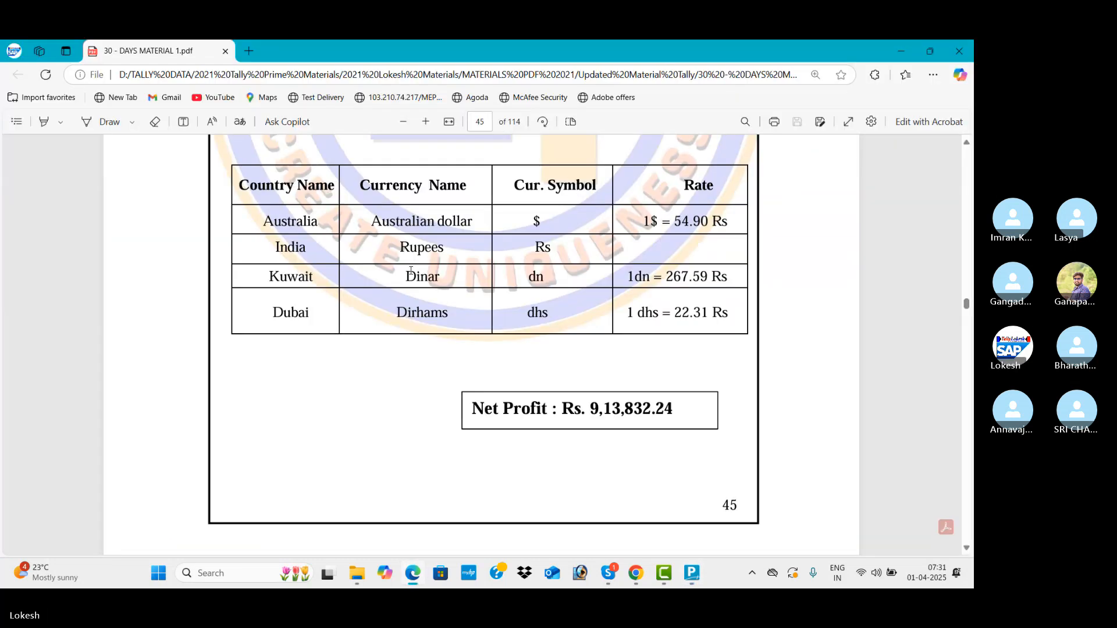
key("alt+Tab")
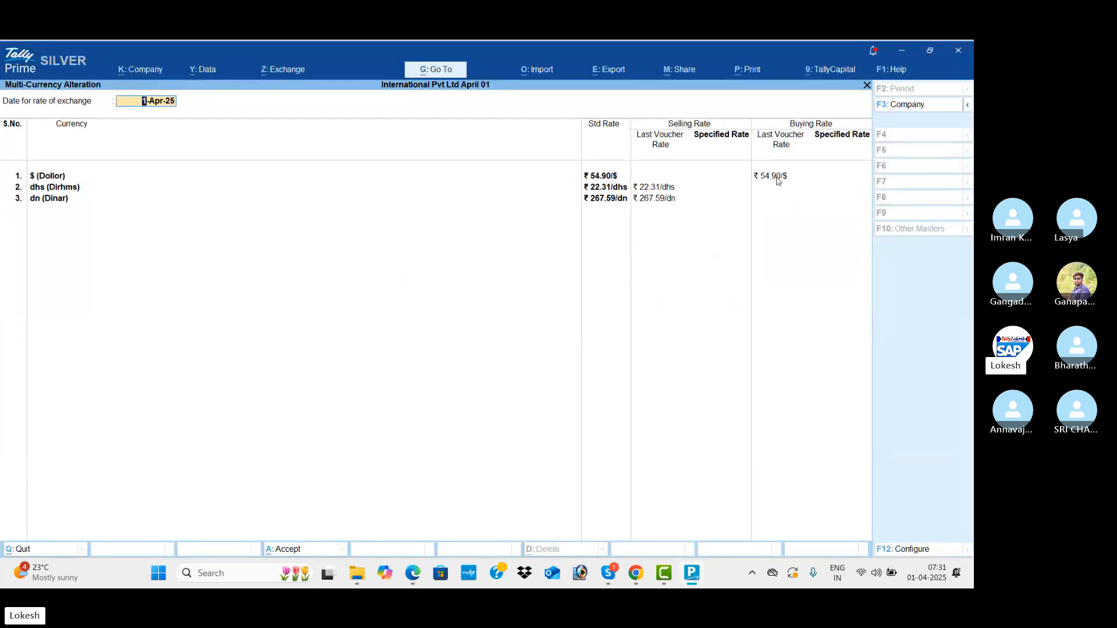
- Check the dollar's specified selling and buying rate fields, then leave the Rates of Exchange master without changes
key("Return")
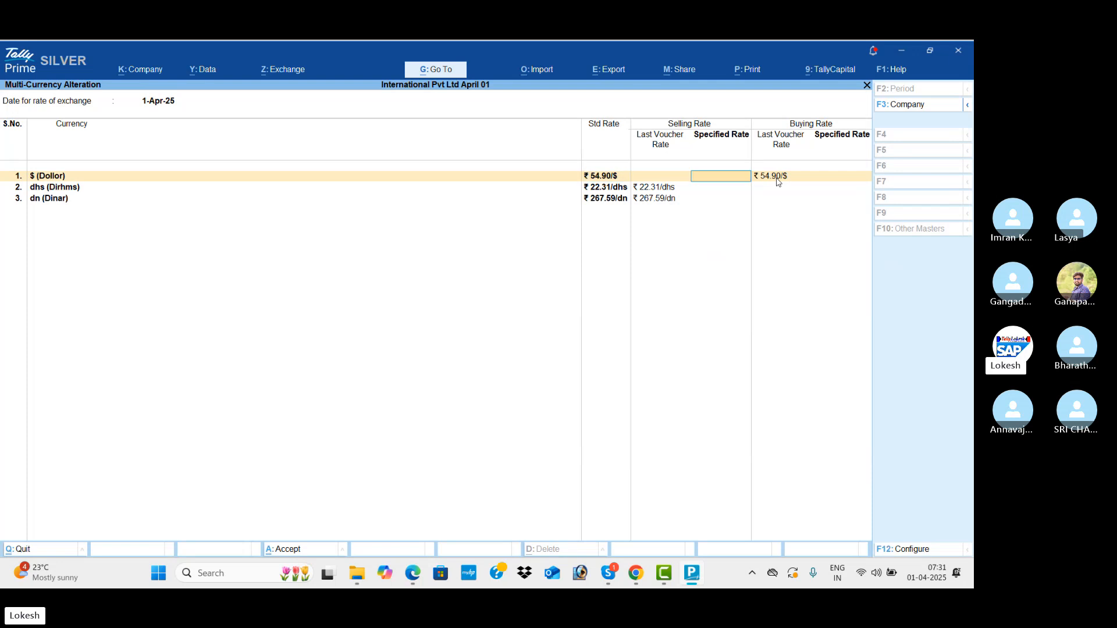
key("Return")
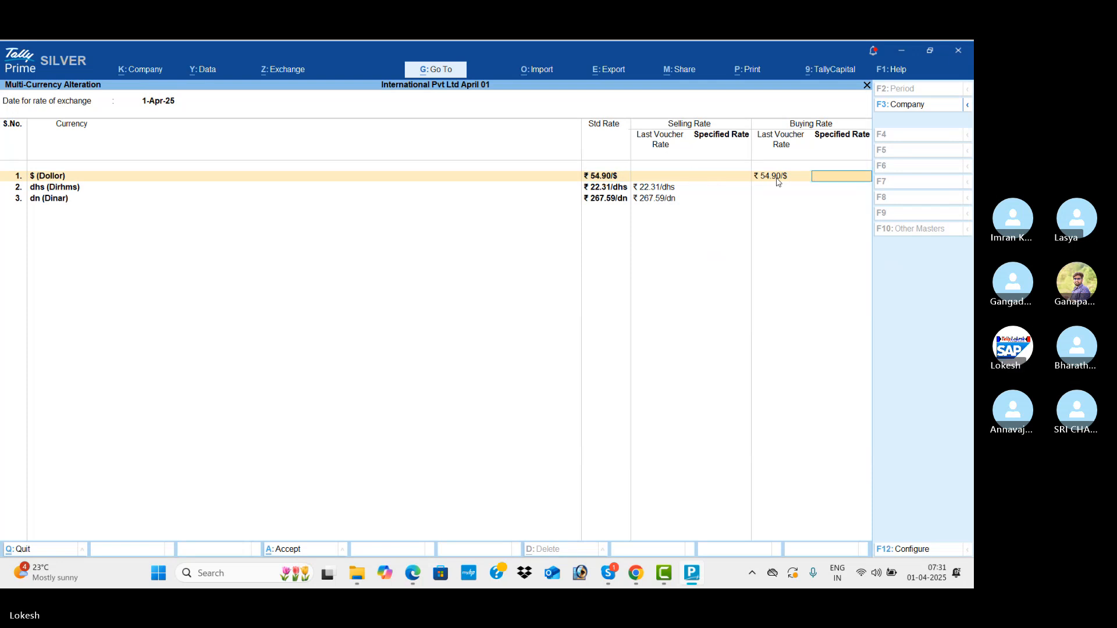
key("Escape")
key("Return")
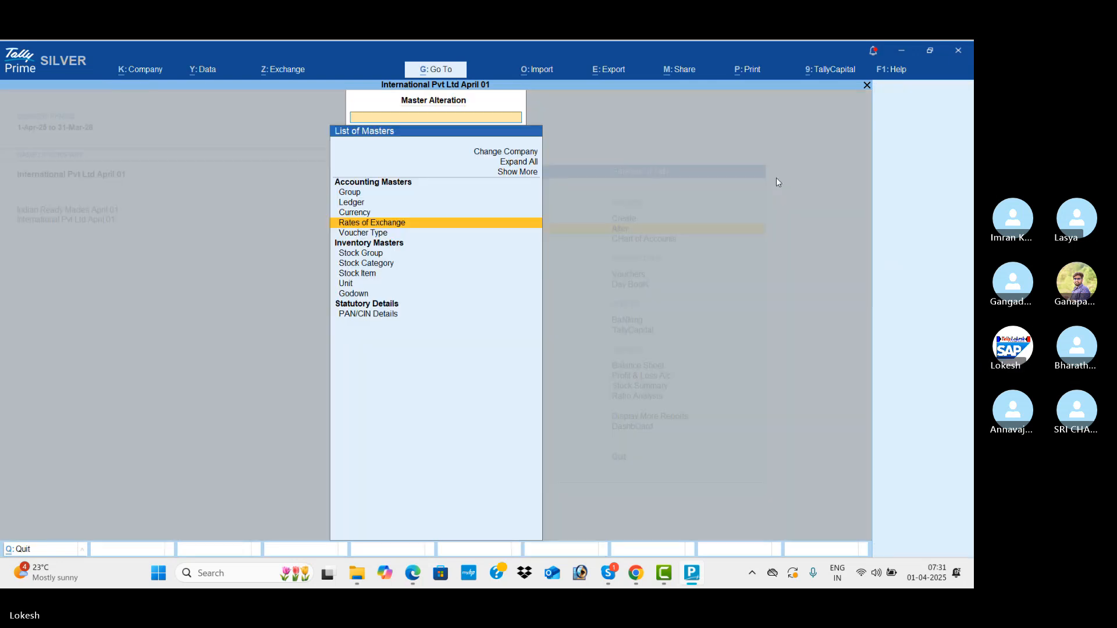
key("Escape")
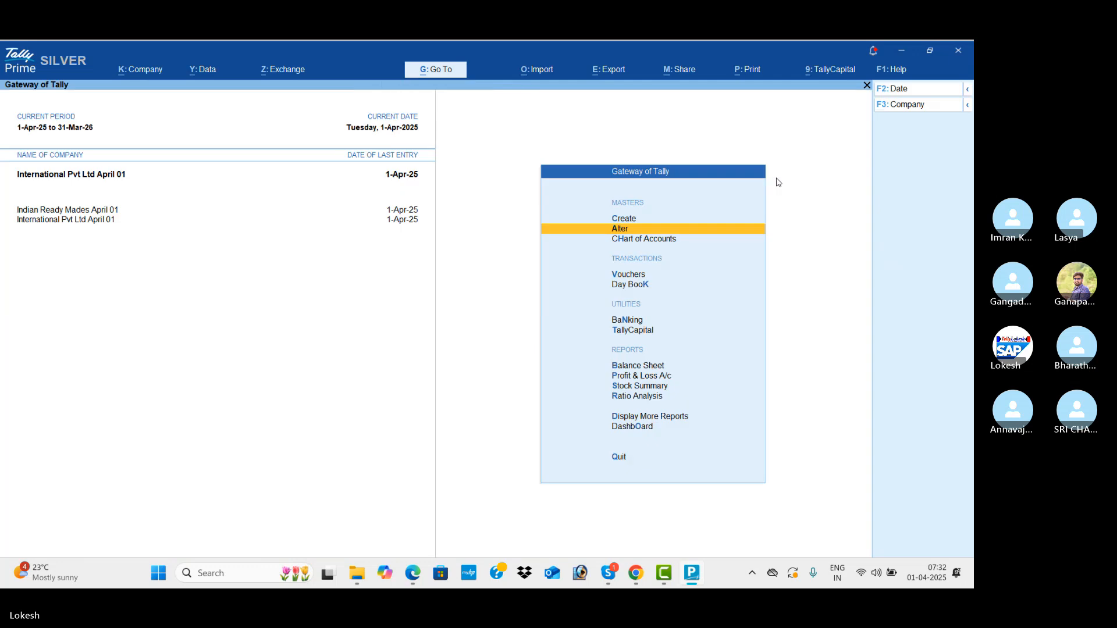
- Open the Day Book for 1-Apr-25 and find the Problem-11 transaction list in the Edge PDF for comparison
key("Down")
key("Down")
key("Down")
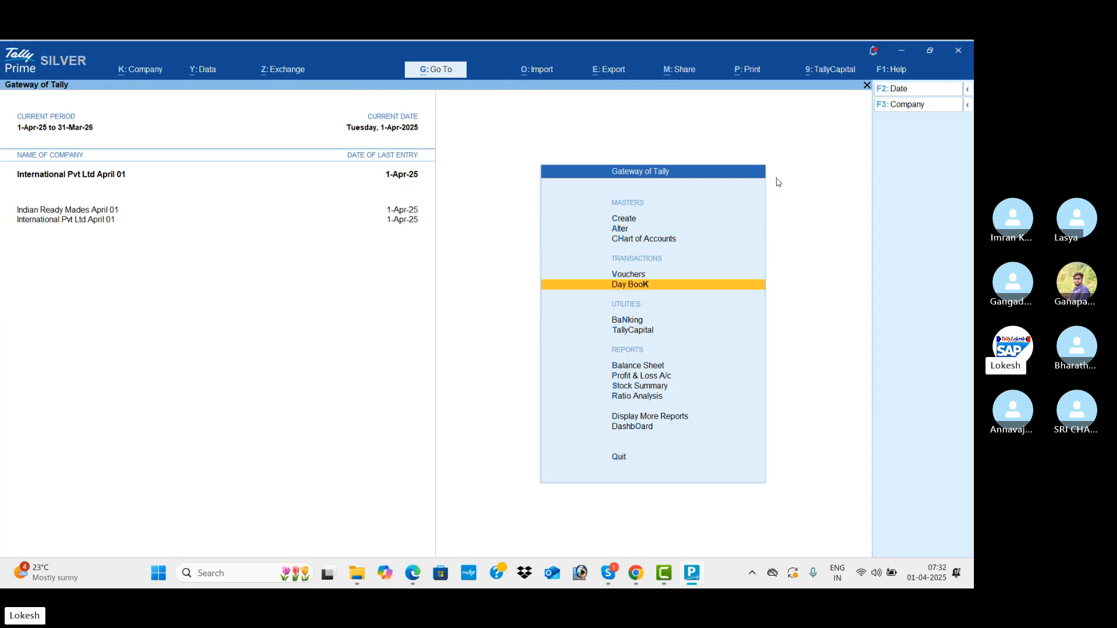
key("Return")
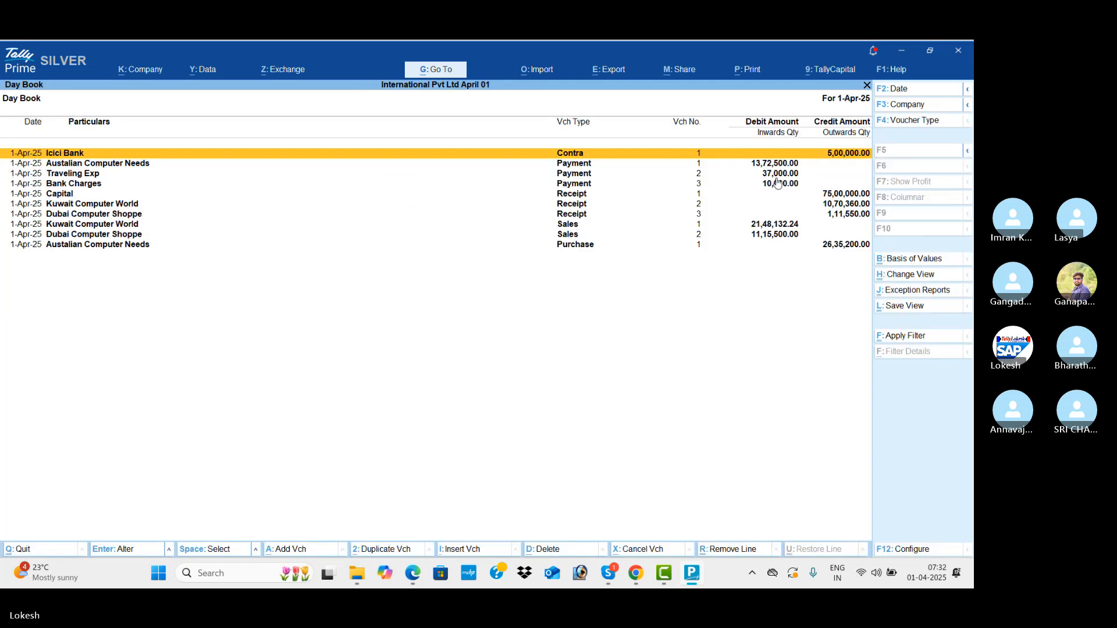
key("alt+Tab")
scroll(777, 183, "up", 5)
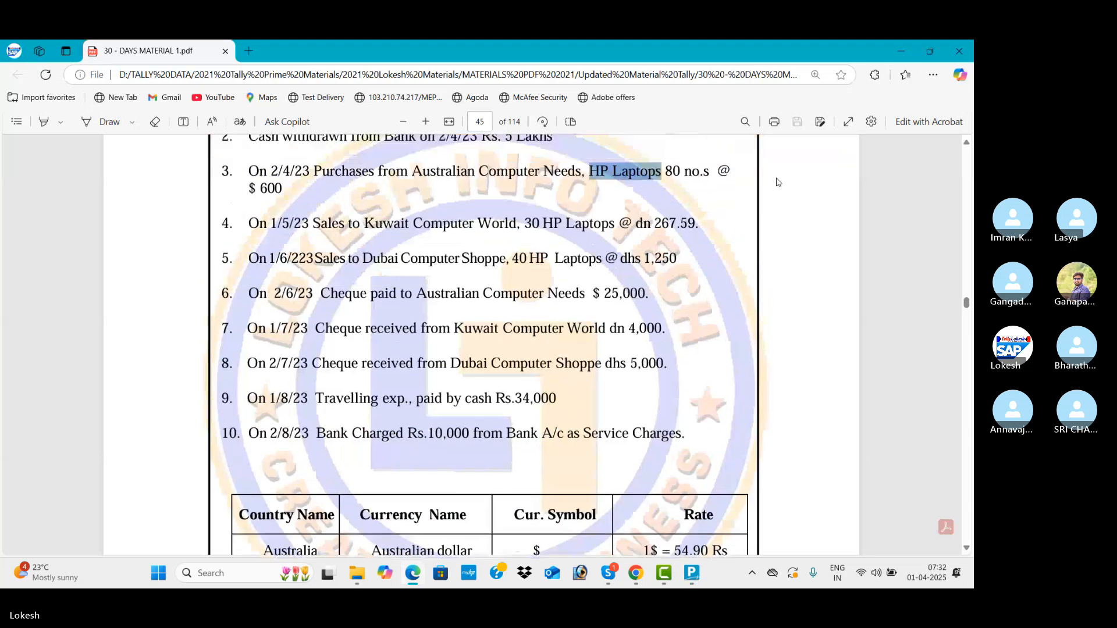
scroll(777, 183, "up", 1)
key("alt+Tab")
- Open the Australian Computer Needs purchase voucher, compare its quantity and rate with transaction 3 in the Edge PDF, and close it
key("Down")
key("Down")
key("Down")
key("Down")
key("Down")
key("Down")
key("Down")
key("Down")
key("Down")
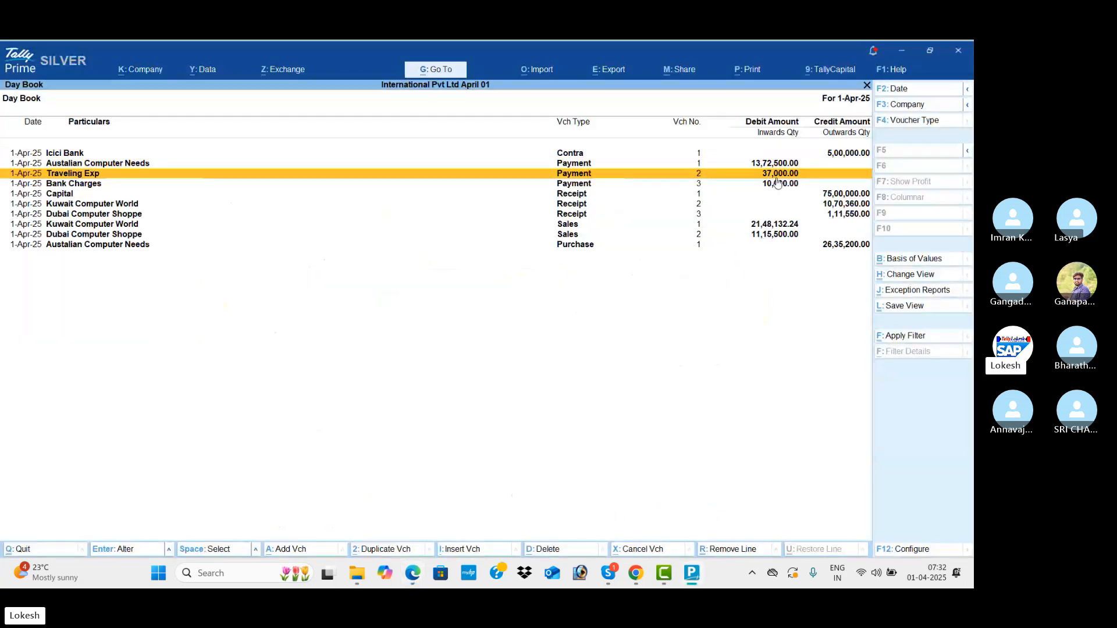
key("Return")
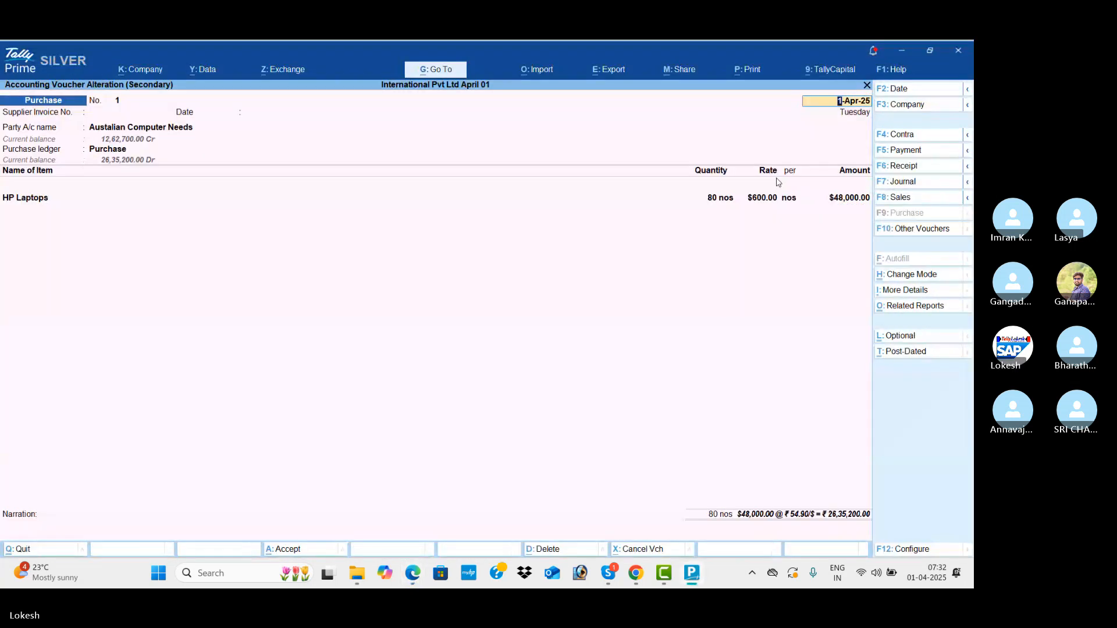
key("alt+Tab")
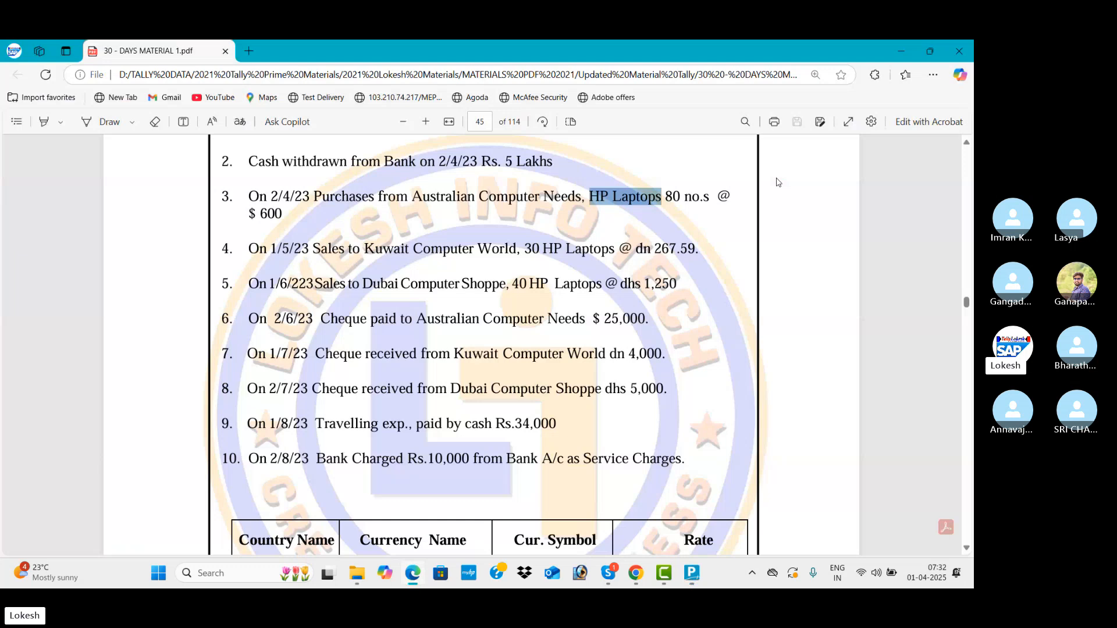
key("alt+Tab")
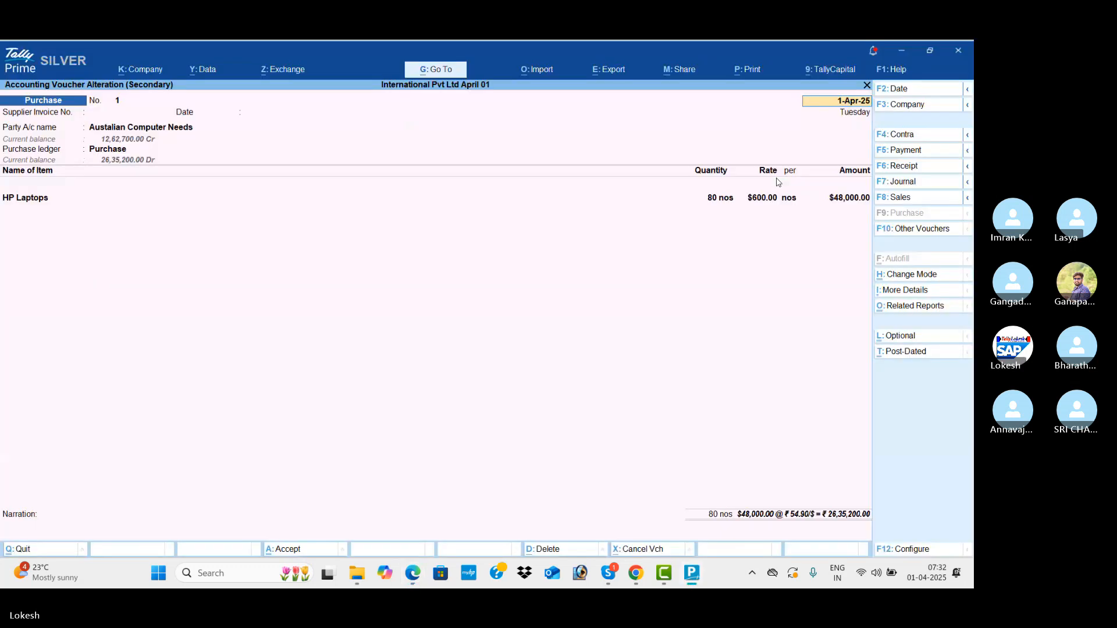
key("Escape")
- Open the Kuwait Computer World sales voucher, compare its quantity and rate with transaction 4 in the Edge PDF, and close it
key("Up")
key("Up")
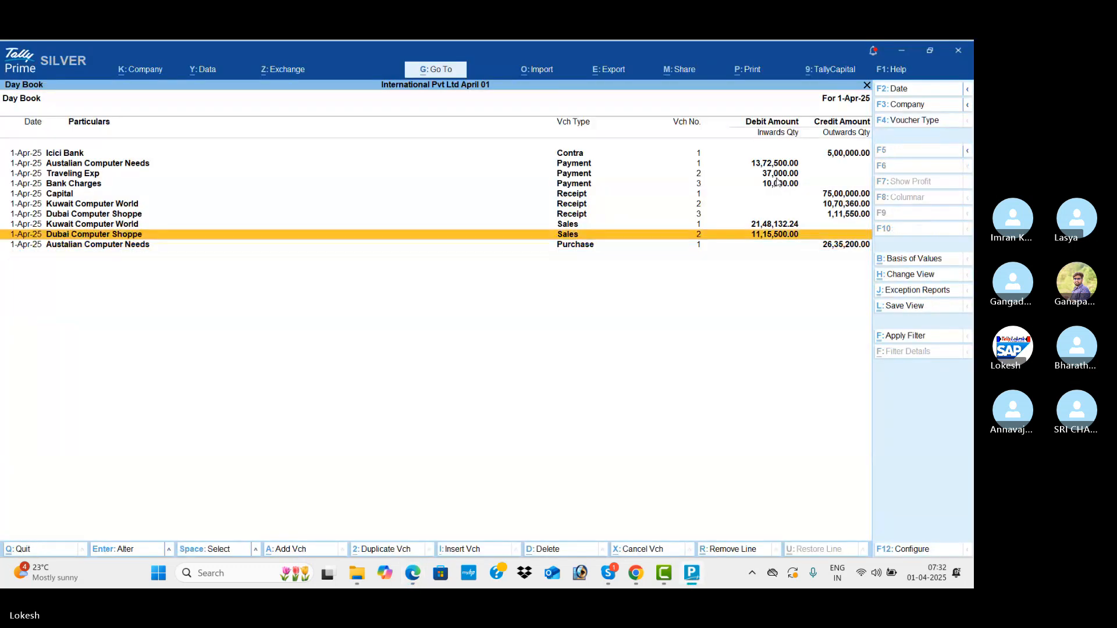
key("Return")
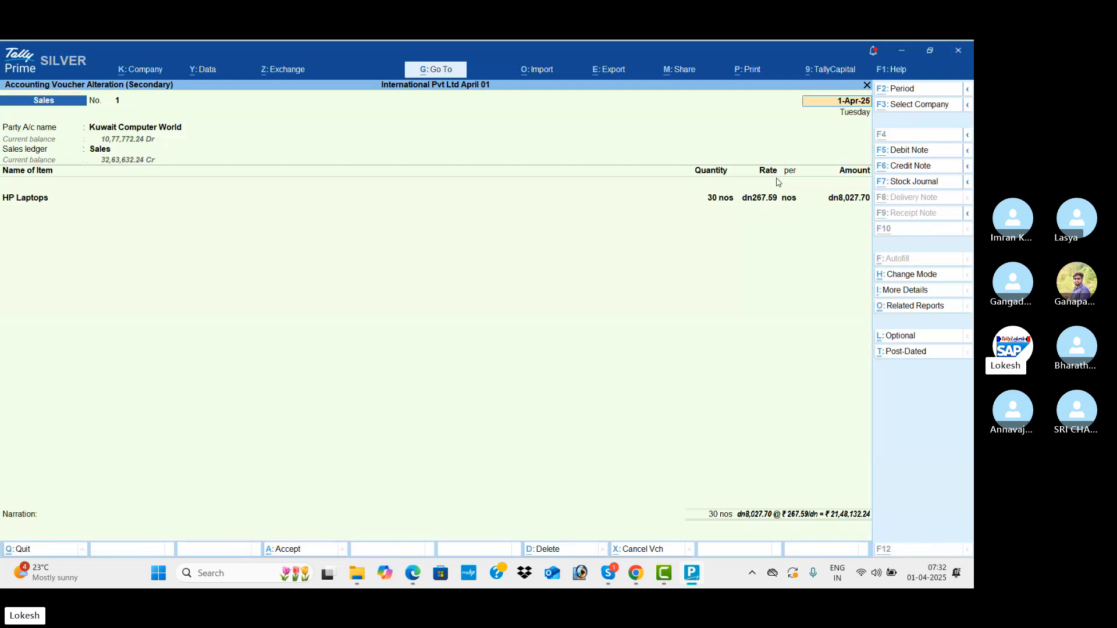
key("alt+Tab")
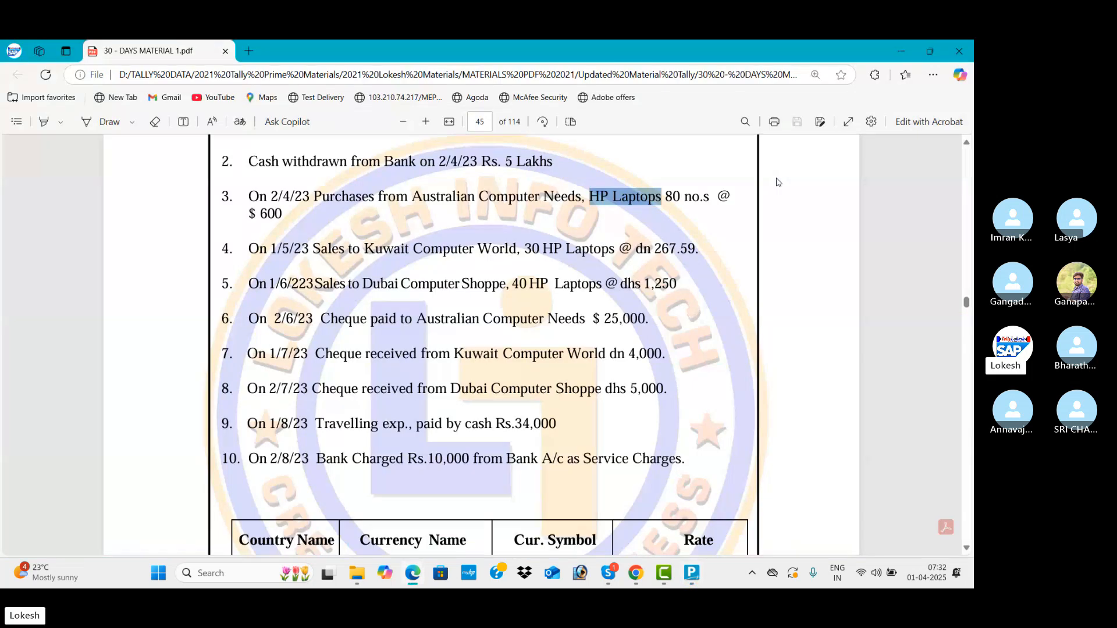
key("alt+Tab")
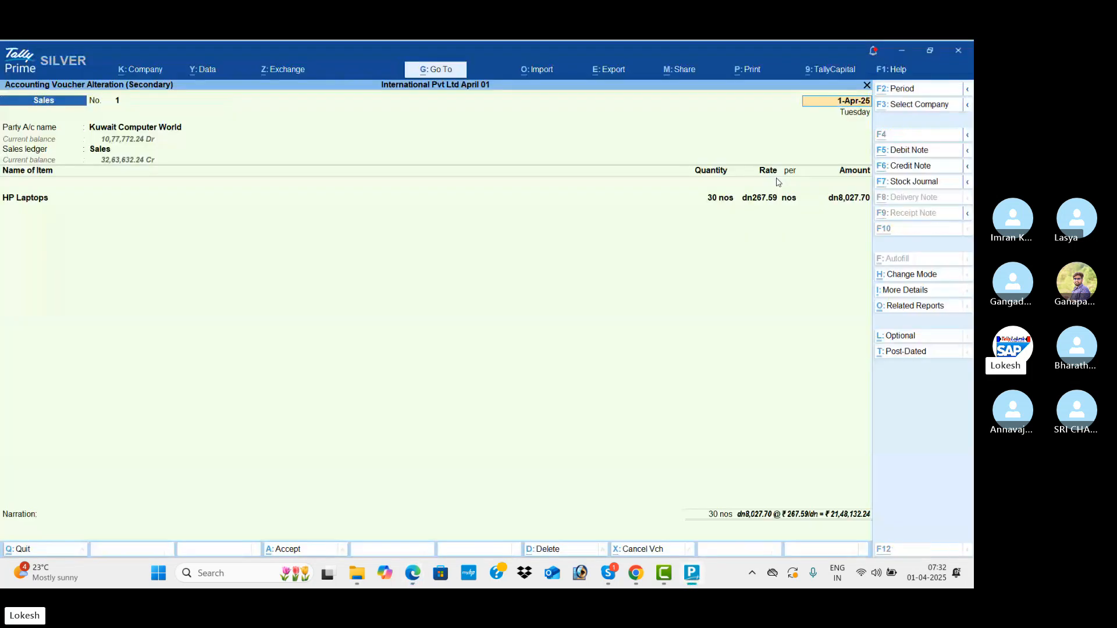
key("alt+Tab")
key("alt+Tab")
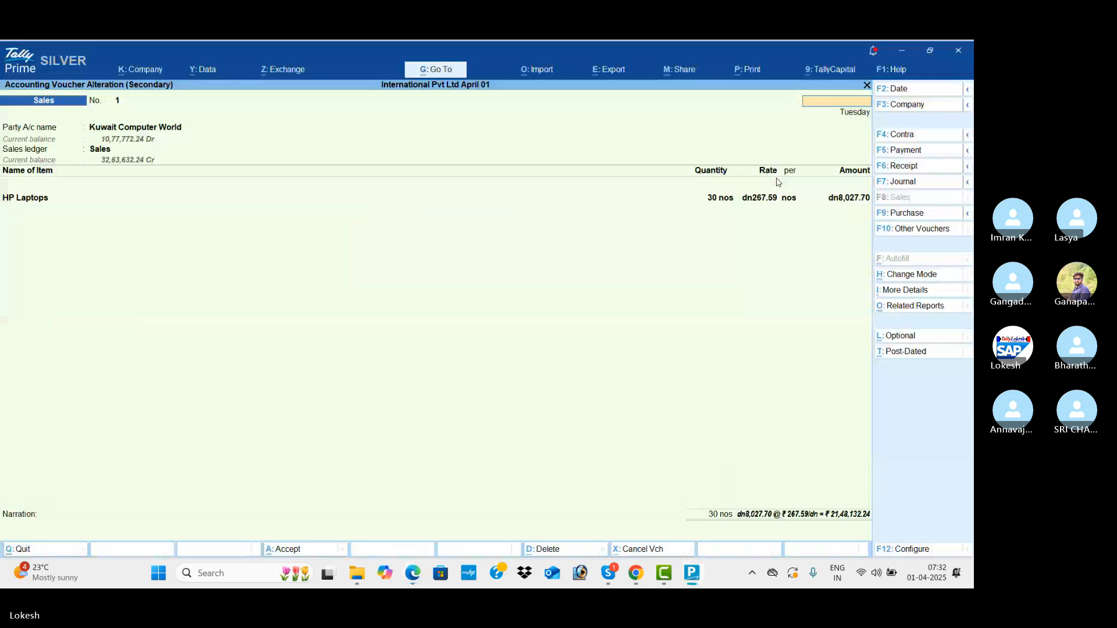
key("Escape")
key("Return")
- Open the Dubai Computer Shoppe sales voucher, compare it with transaction 5 in the Edge PDF, and close it
key("Down")
key("Return")
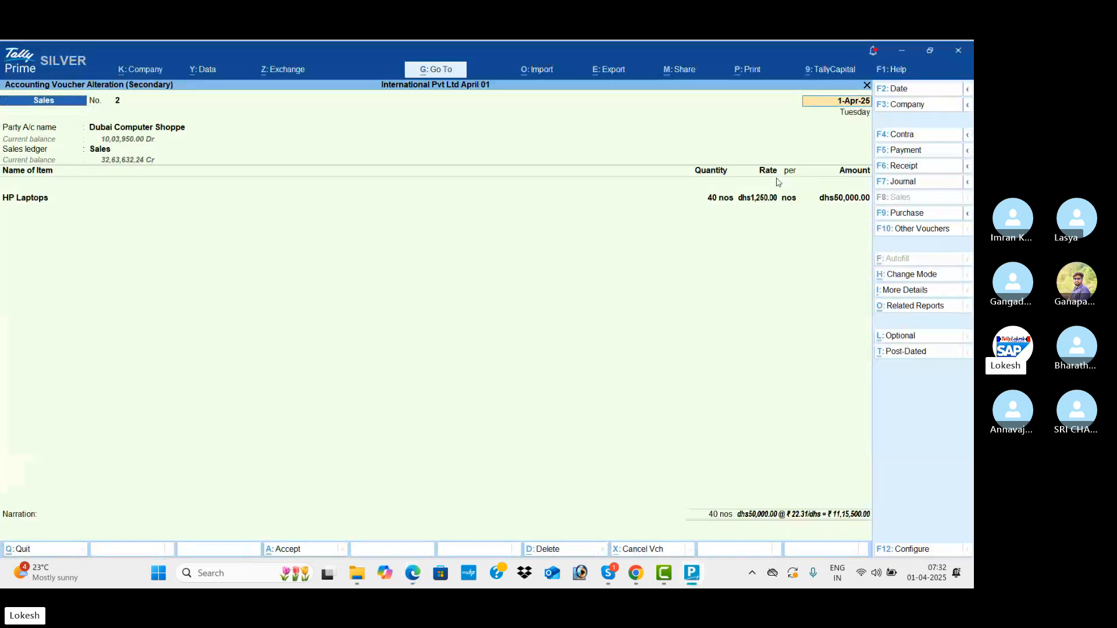
key("alt+Tab")
key("alt+Tab")
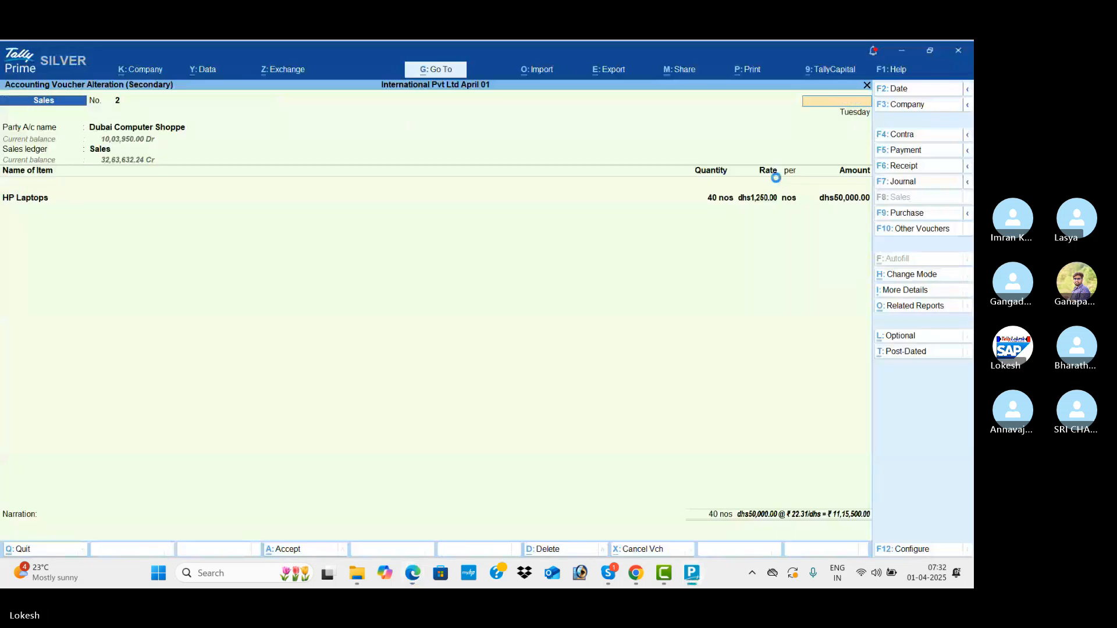
key("Escape")
key("y")
- Open the payment voucher to Australian Computer Needs, compare its amount with transaction 6 in the Edge PDF, and close it
key("Up")
key("Up")
key("Up")
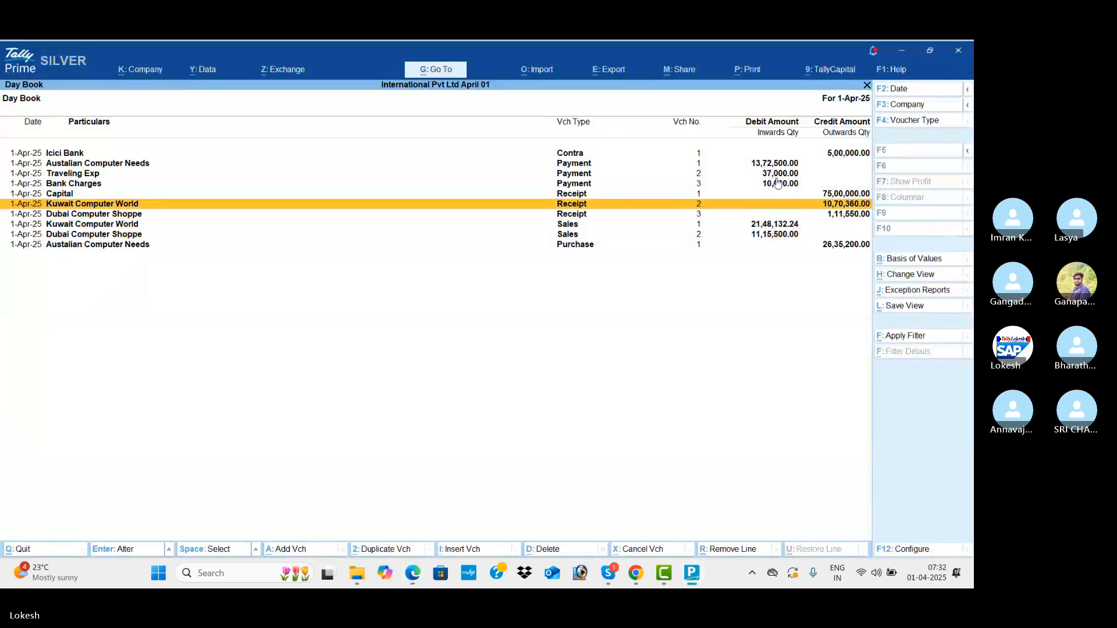
key("Up")
key("Up")
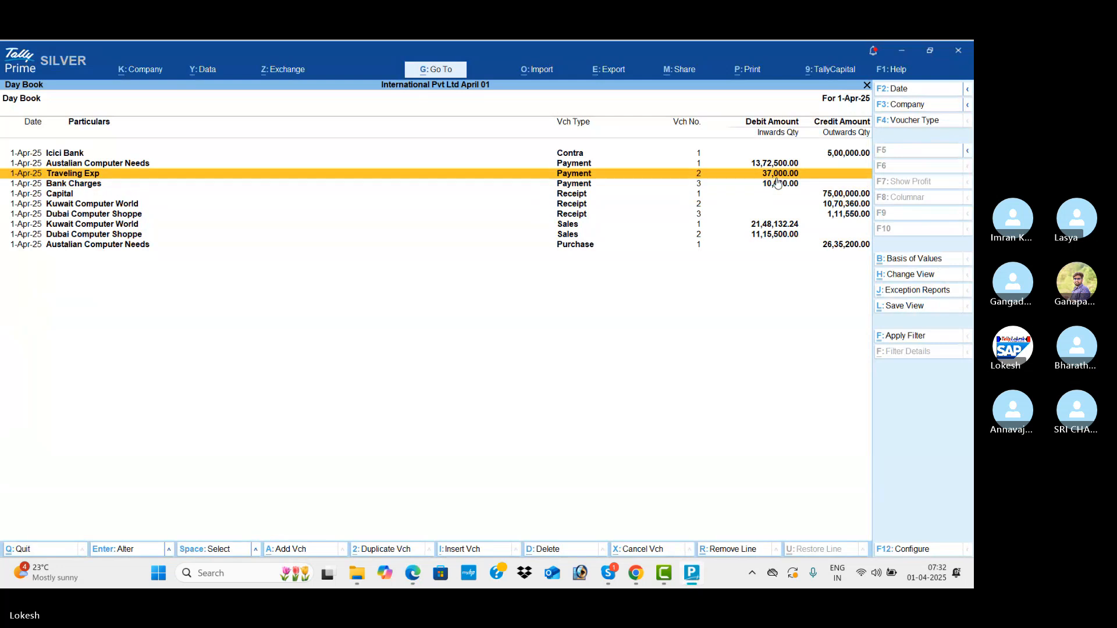
key("Up")
key("Return")
key("alt+Tab")
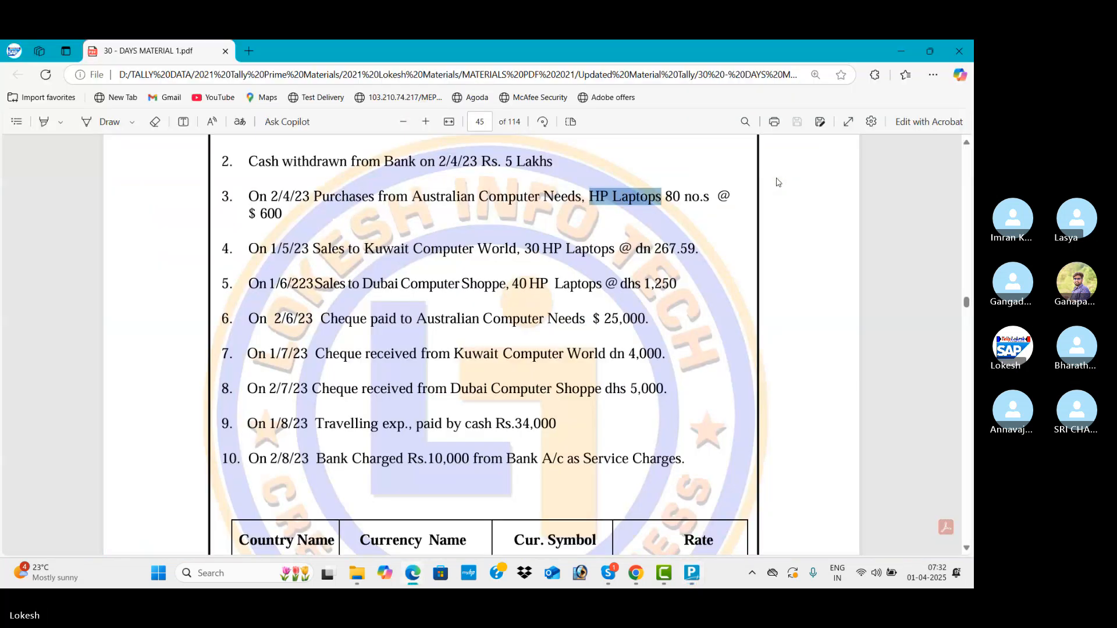
key("alt+Tab")
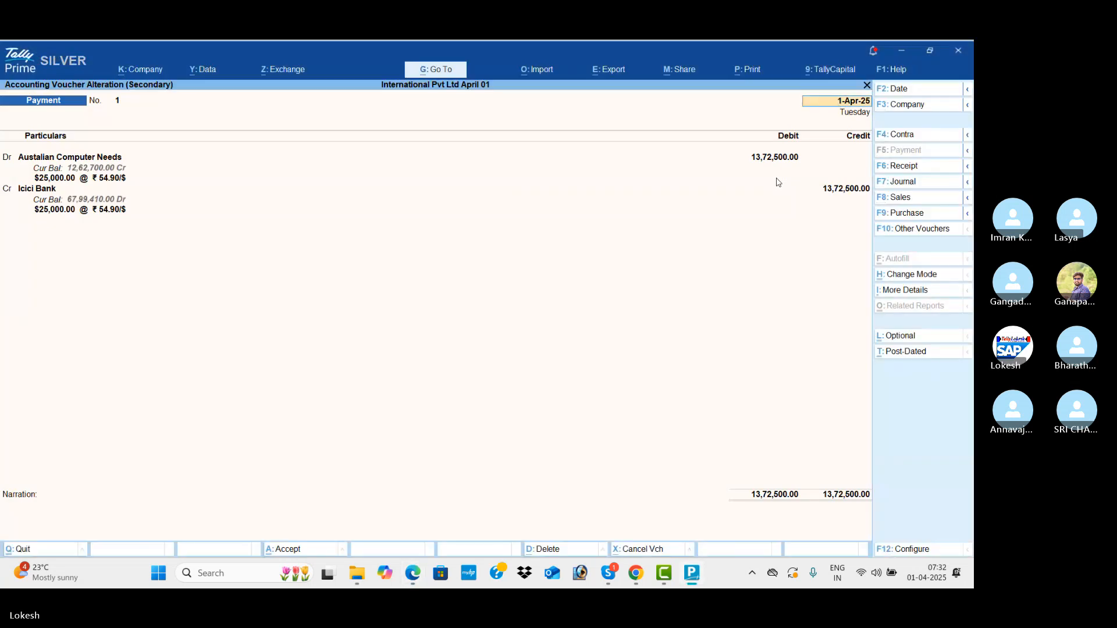
key("alt+Tab")
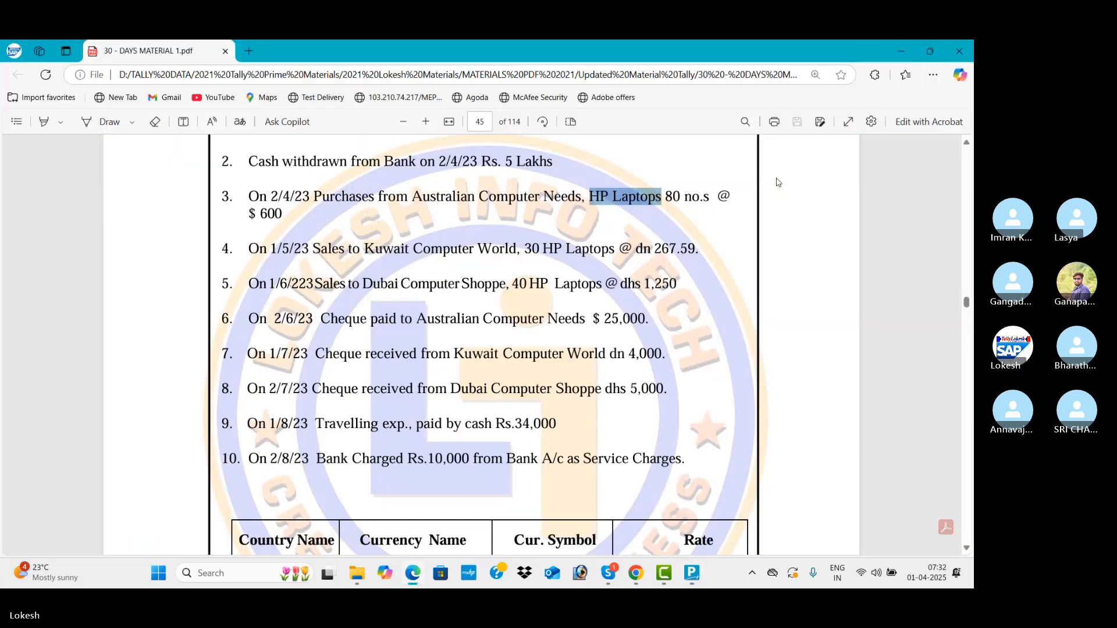
scroll(777, 182, "down", 1)
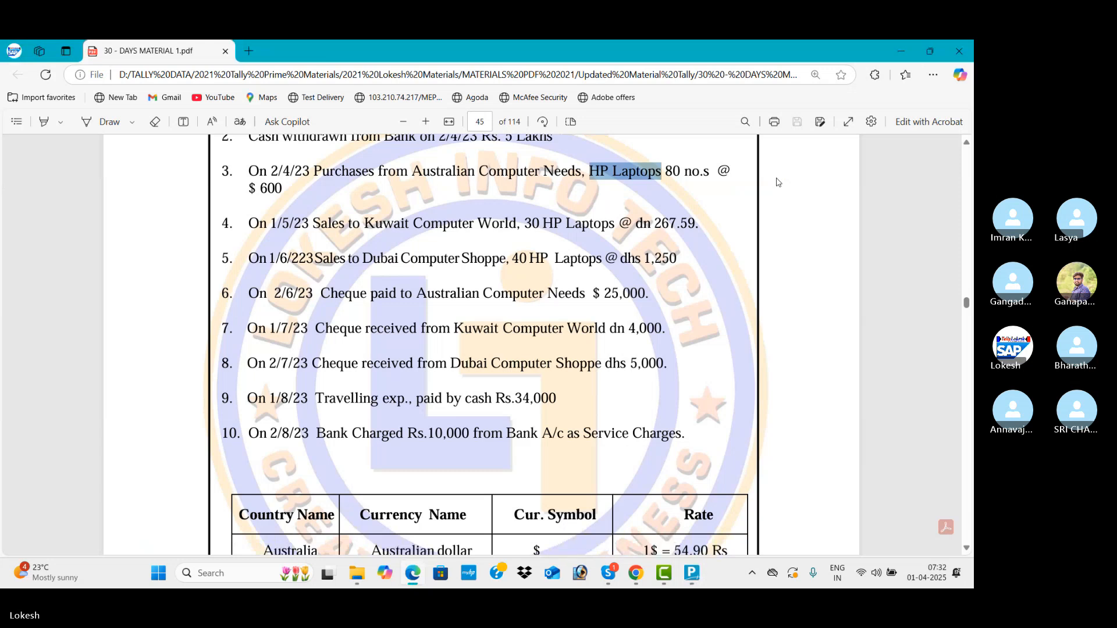
key("alt+Tab")
key("Escape")
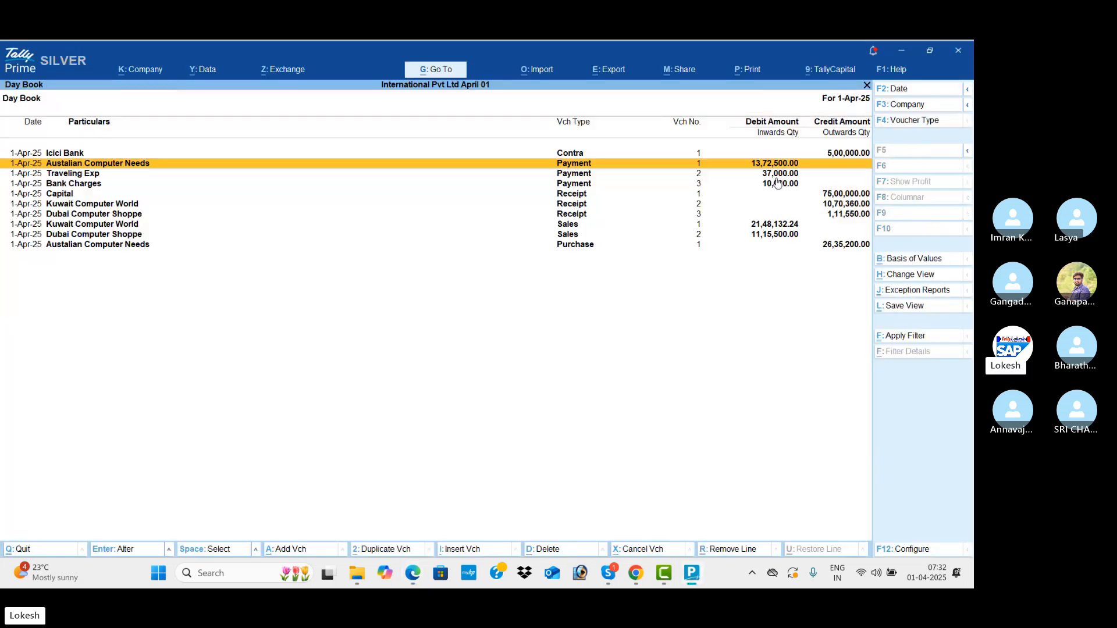
- Open the Kuwait Computer World receipt voucher, check its dinar amount and exchange rate, and close it
left_click(778, 182)
key("Down")
key("Down")
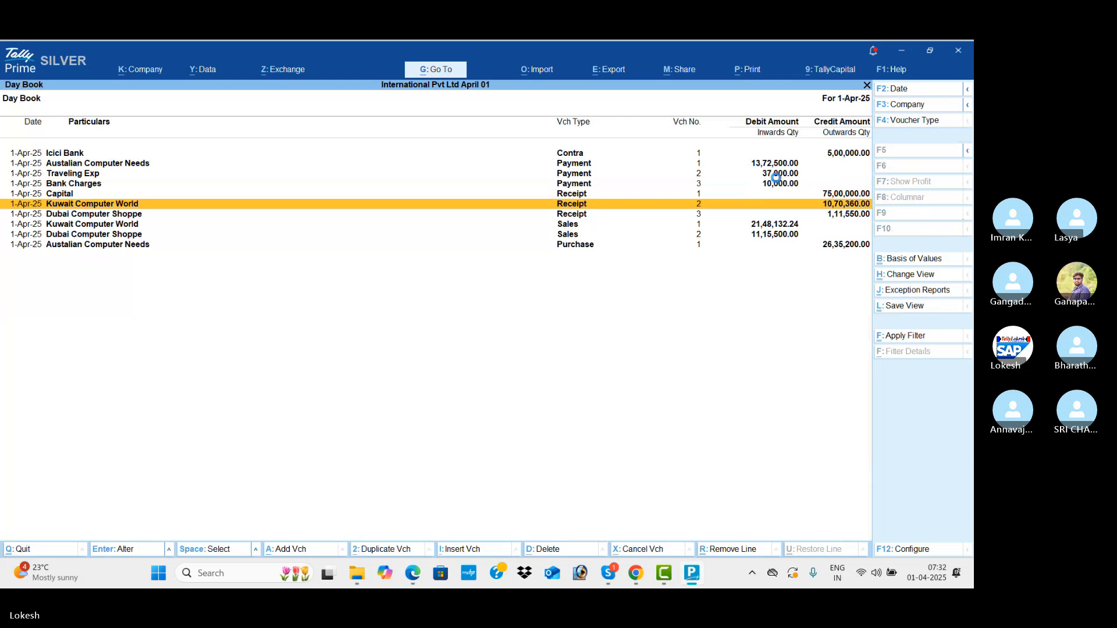
key("Return")
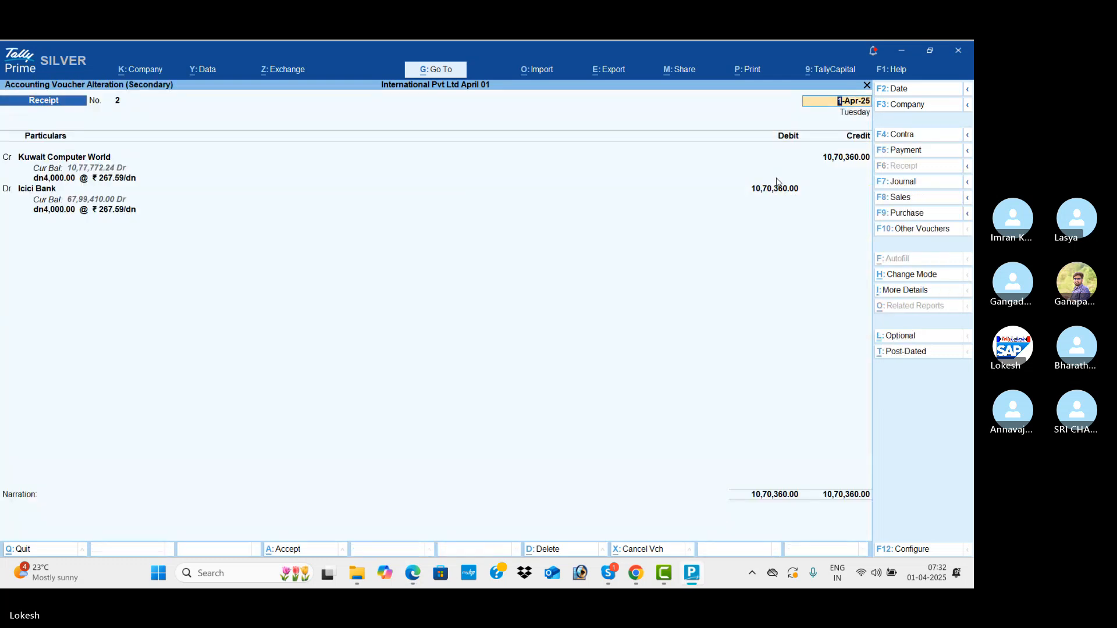
key("Escape")
- Open the Dubai Computer Shoppe receipt voucher, compare its amount with transaction 8 in the Edge PDF, and close it and the Day Book
key("Down")
key("Return")
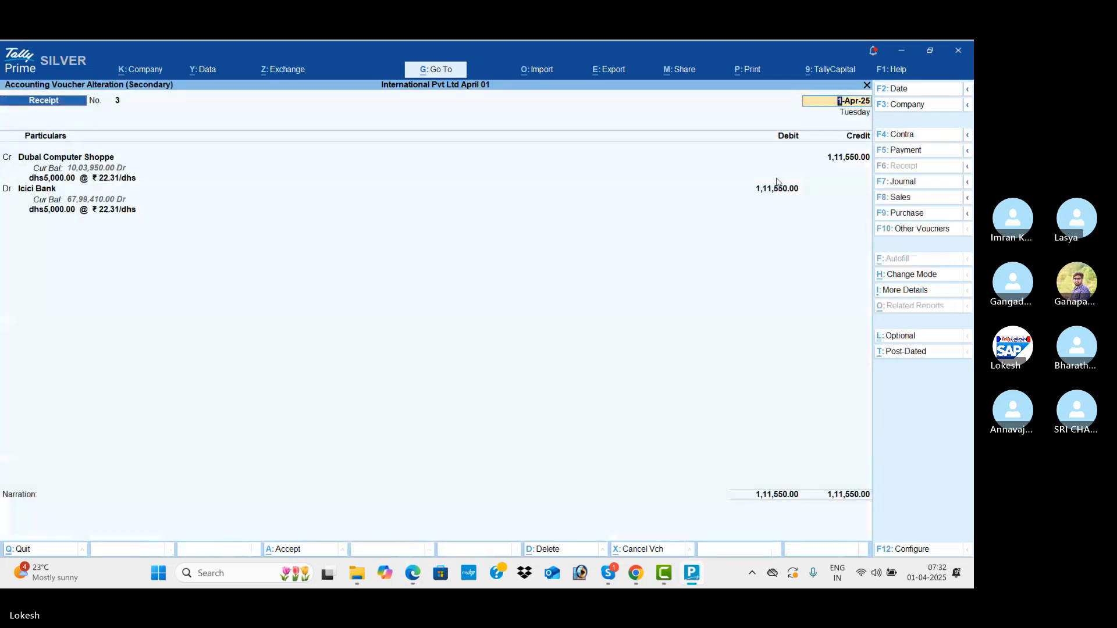
key("alt+Tab")
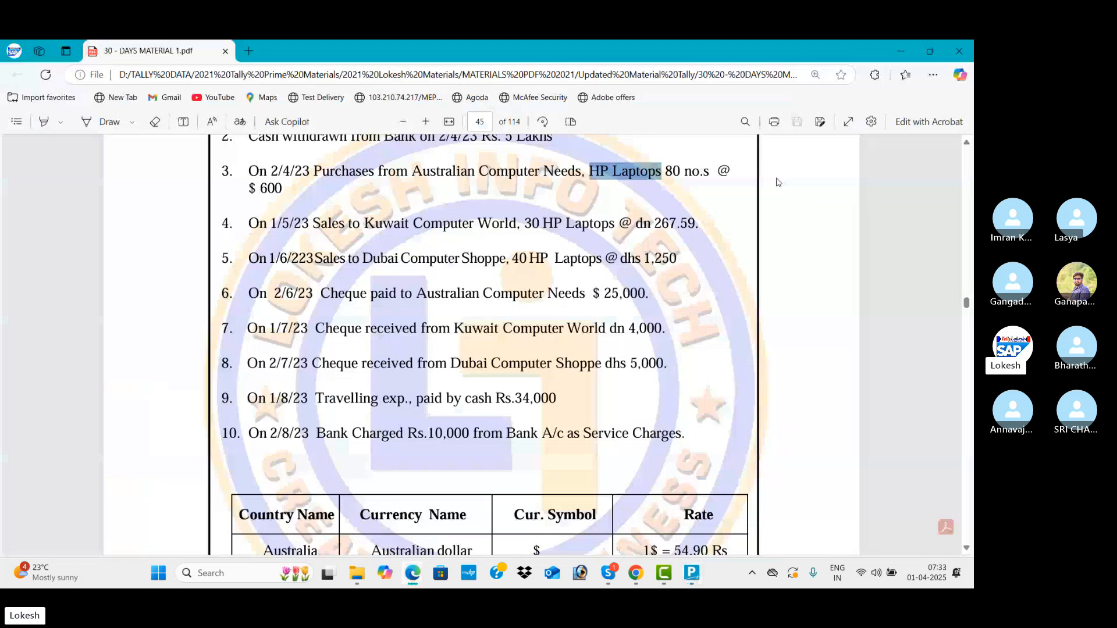
key("alt+Tab")
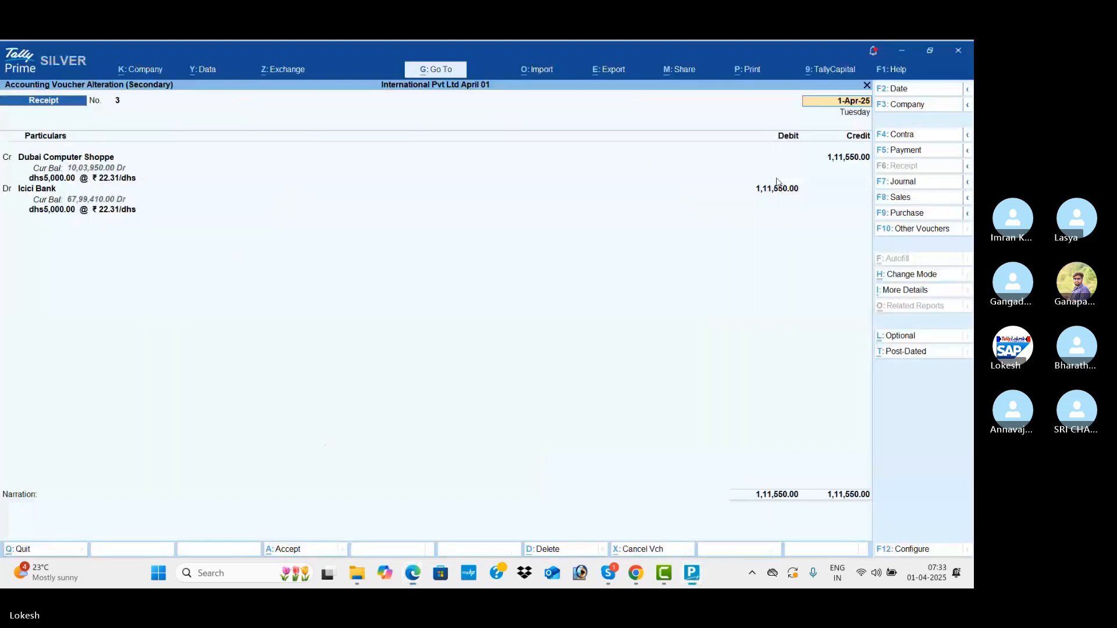
key("Escape")
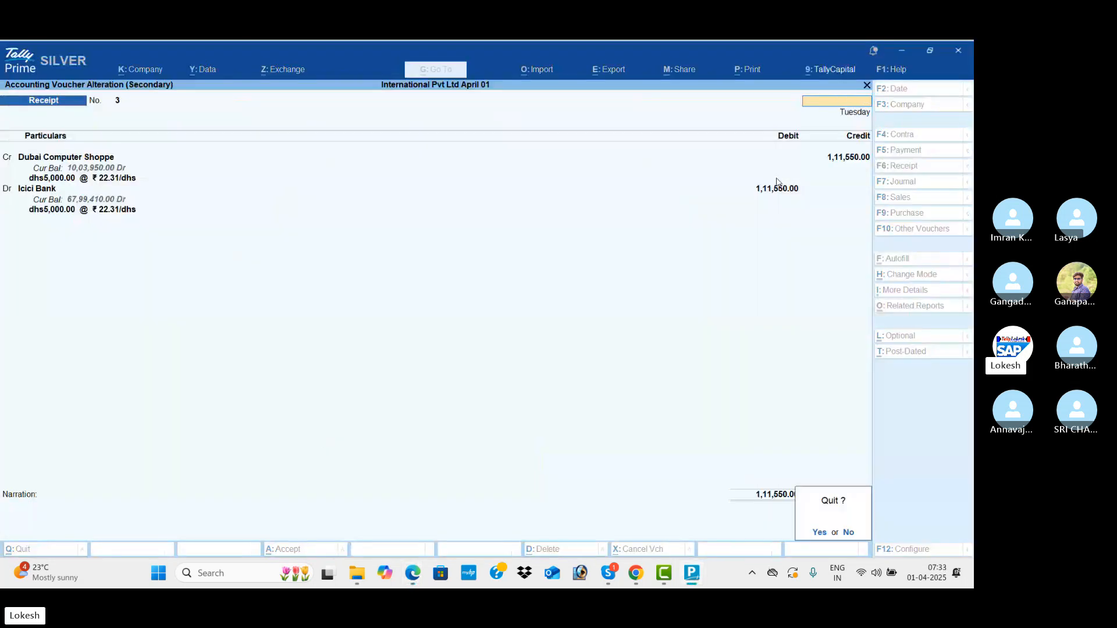
key("Return")
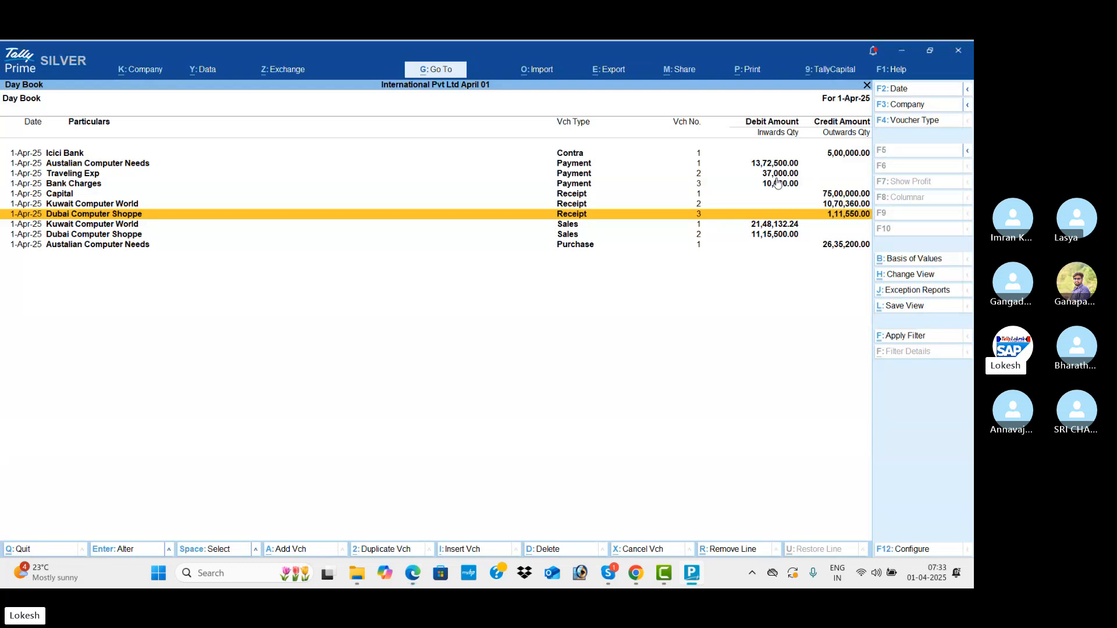
key("Escape")
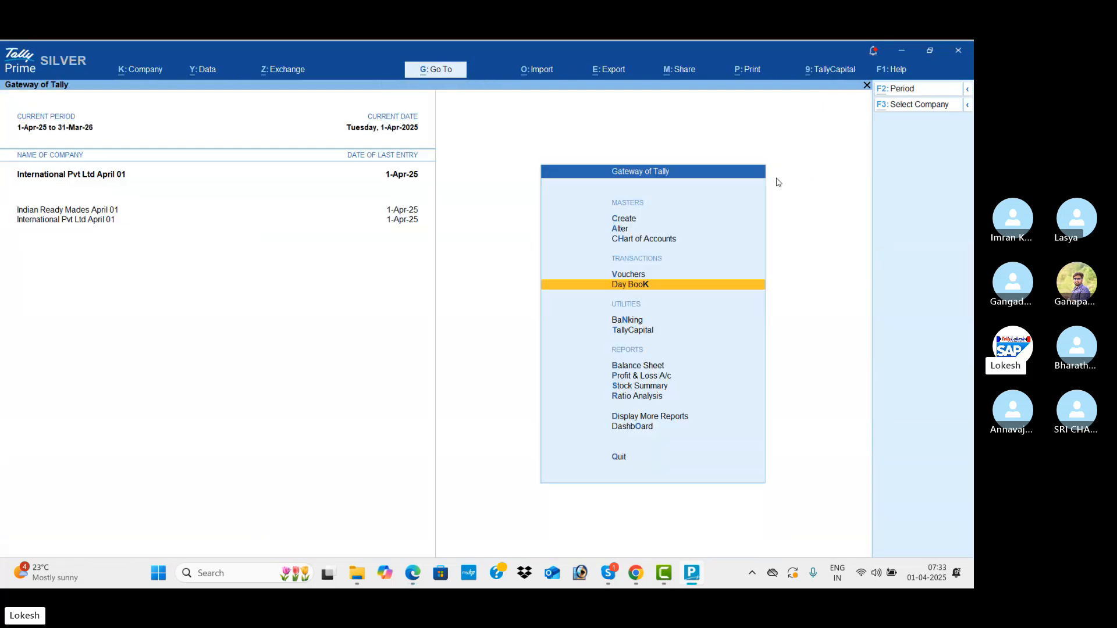
key("alt+Tab")
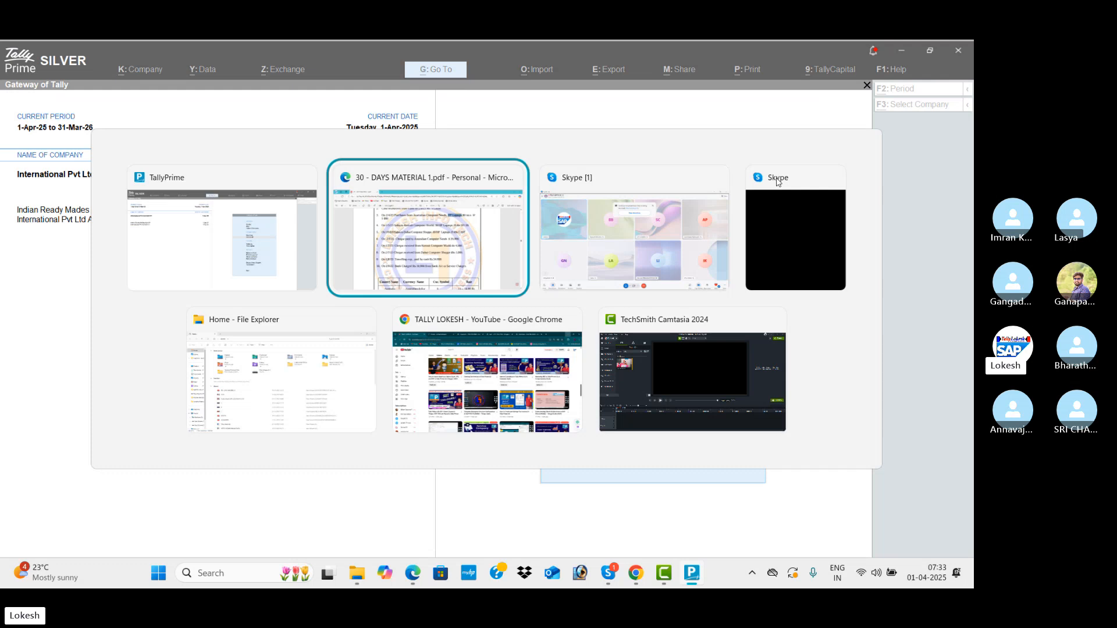
key("alt+Tab")
key("alt+Tab")
key("alt+Tab")
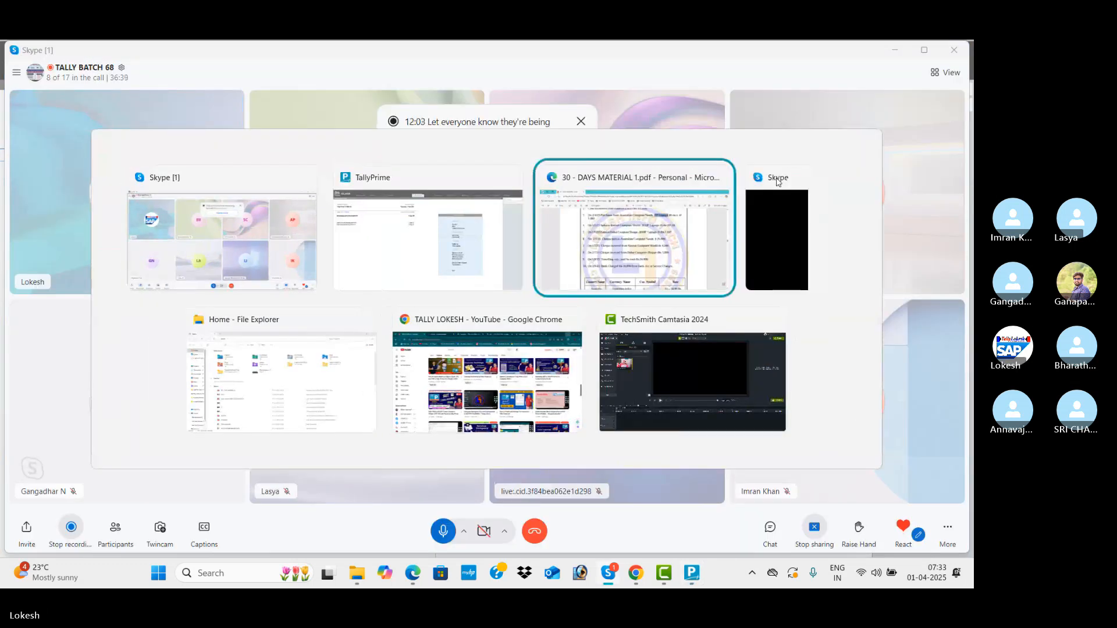
key("alt+Tab")
key("alt+Tab")
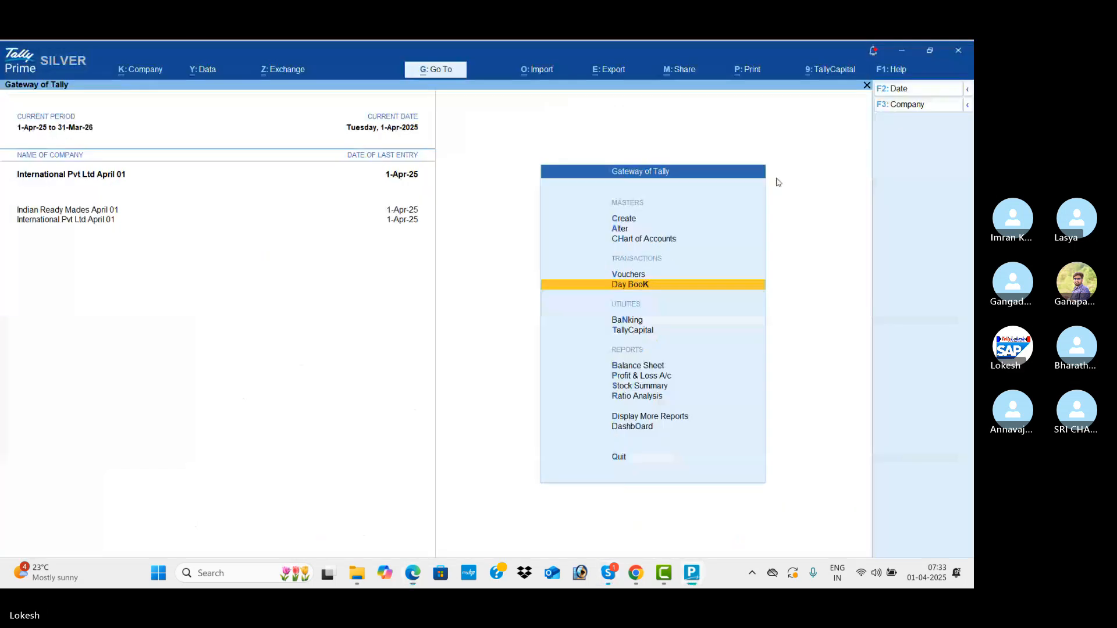
- Open the Profit & Loss A/c of International Pvt Ltd April 01 and expand it to the detailed view
key("Down")
key("Down")
key("Down")
key("Down")
key("Return")
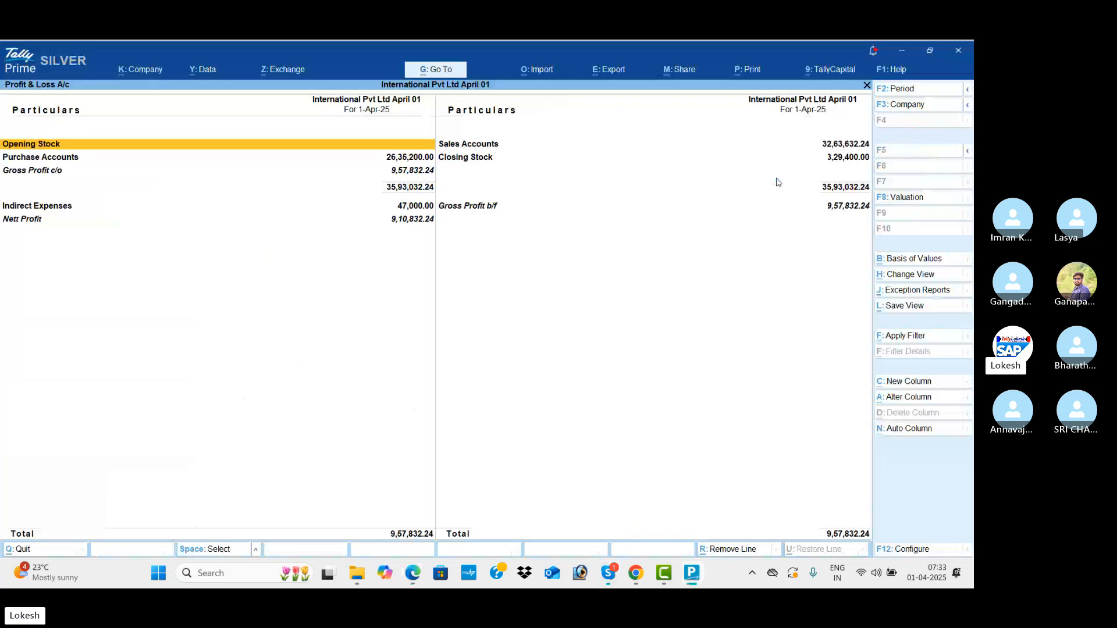
key("alt+F5")
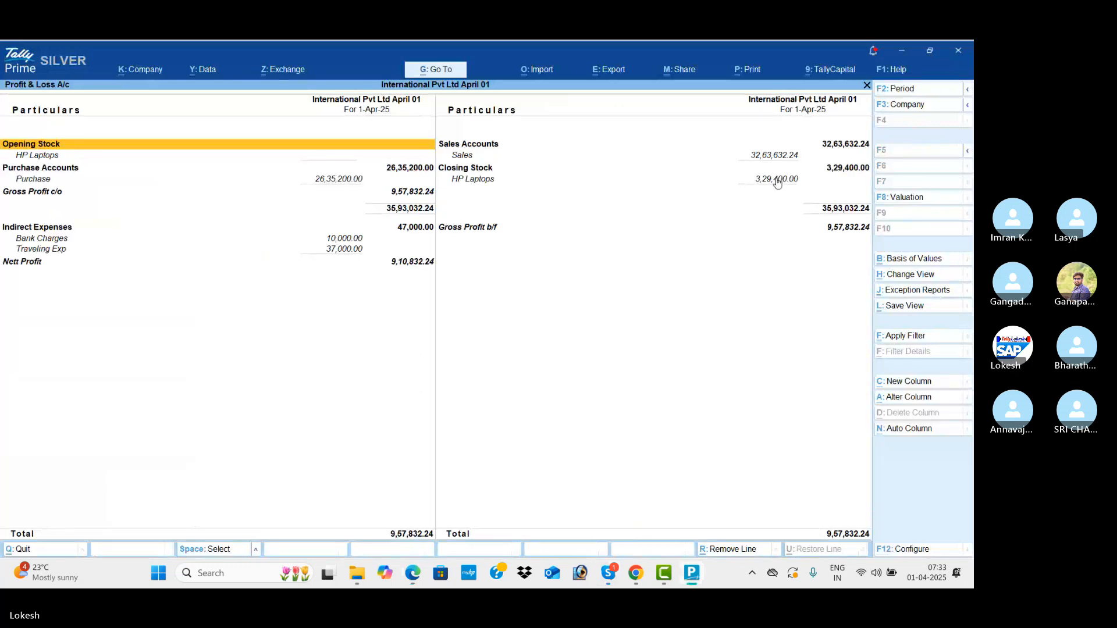
- Add a Profit & Loss column for International Pvt Ltd April 01 in dollars at ₹ 54.90/$, with default valuation and actuals
key("alt+c")
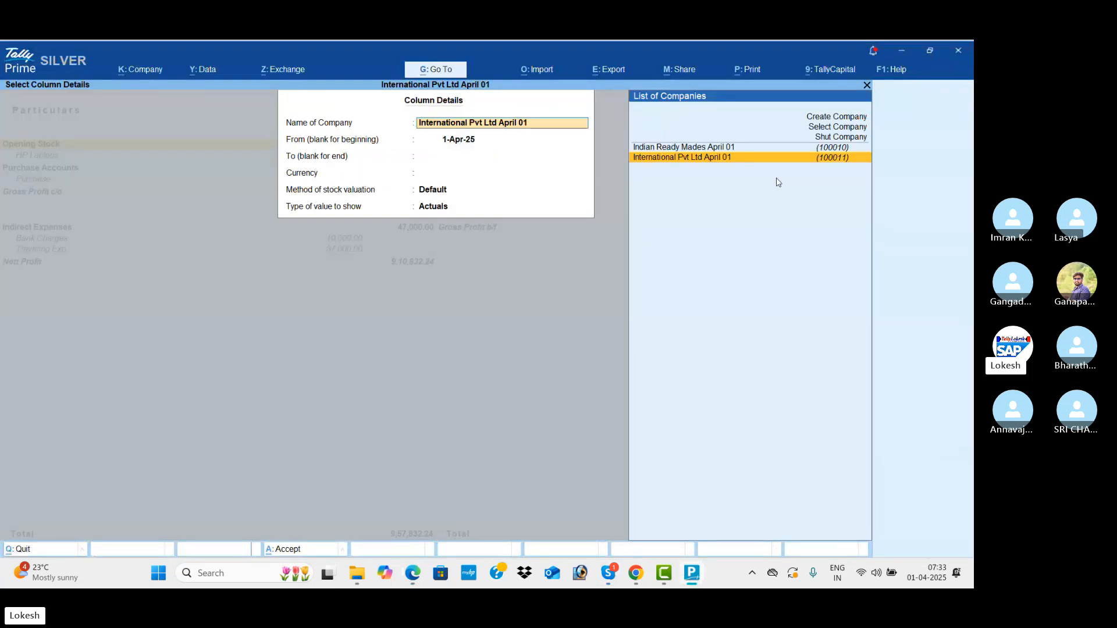
key("Return")
key("Return")
key("Return")
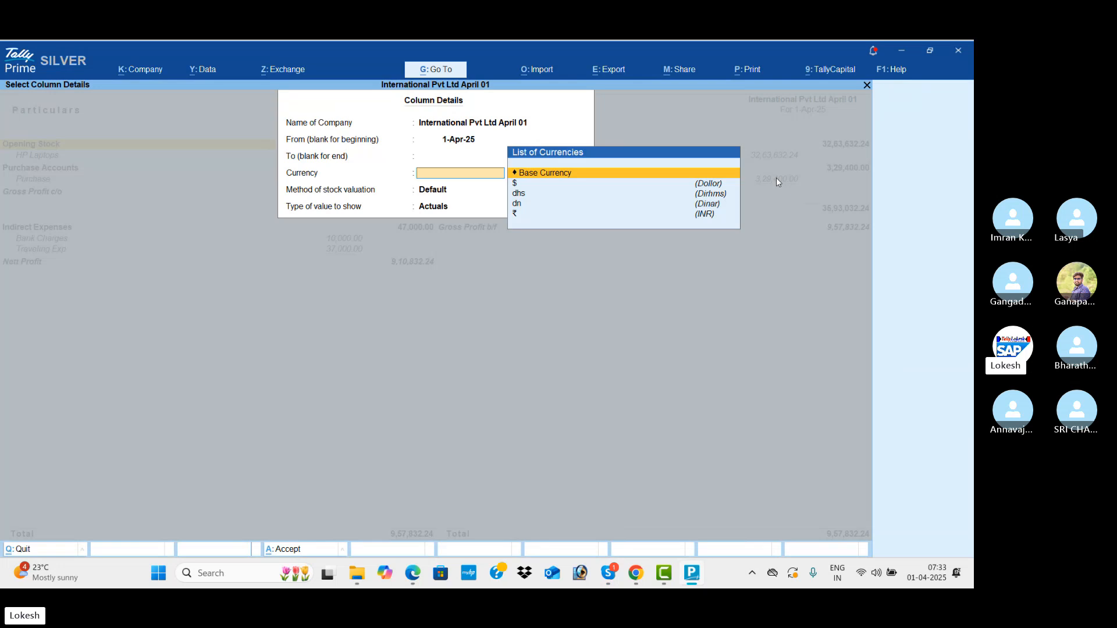
key("Down")
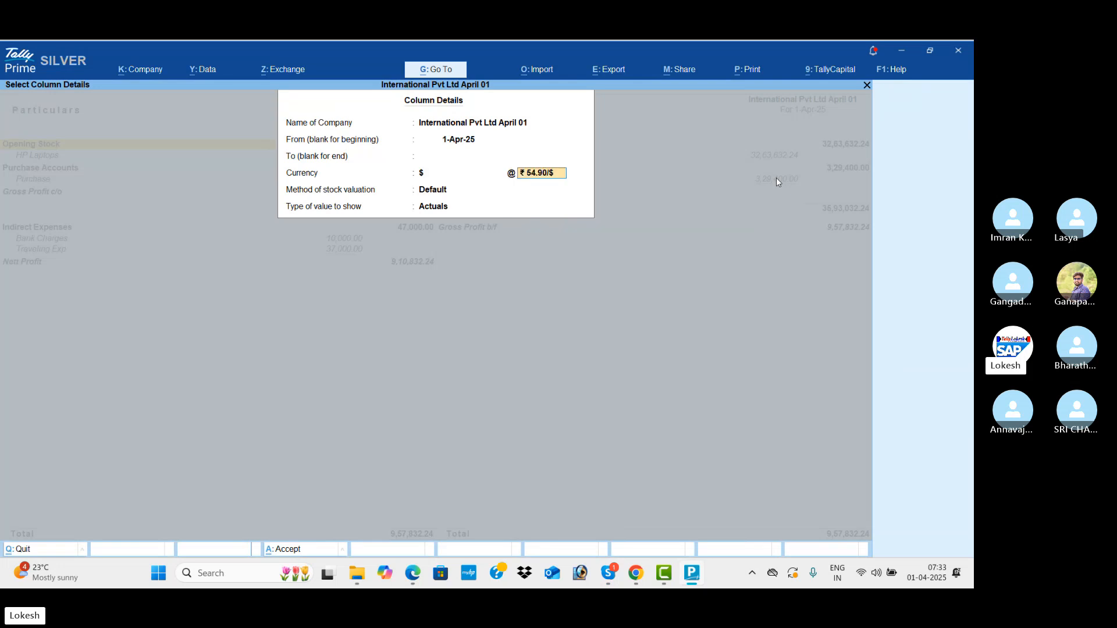
key("Return")
key("Return")
key("Return")
key("Return")
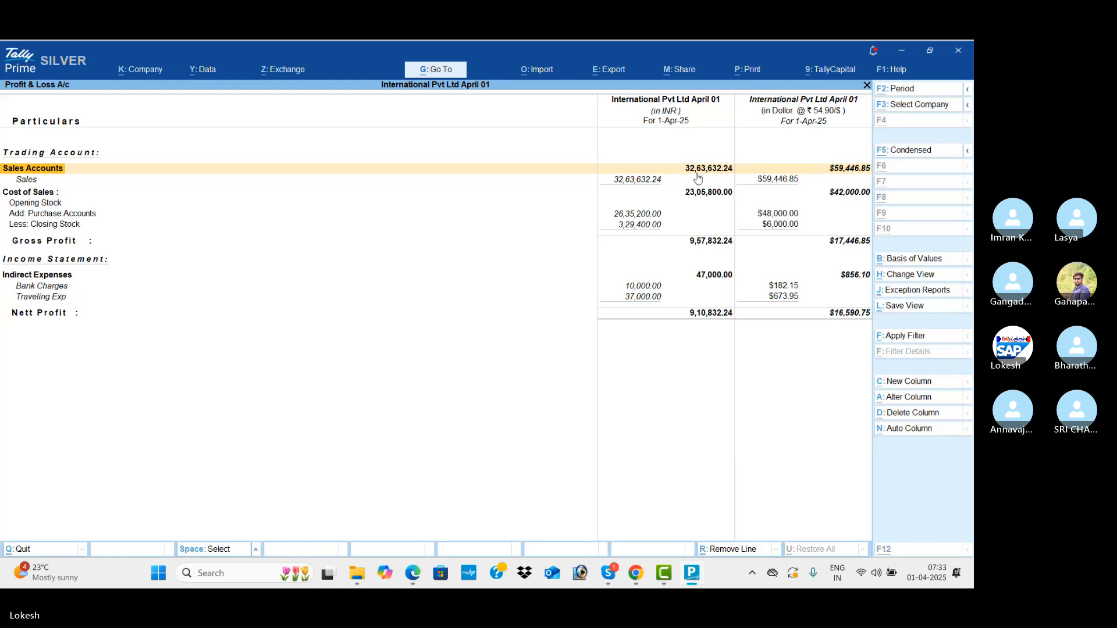
- Add another Profit & Loss column in dirhams at ₹ 22.31/dhs, with default stock valuation and actual values
key("alt+c")
key("Return")
key("Return")
key("Return")
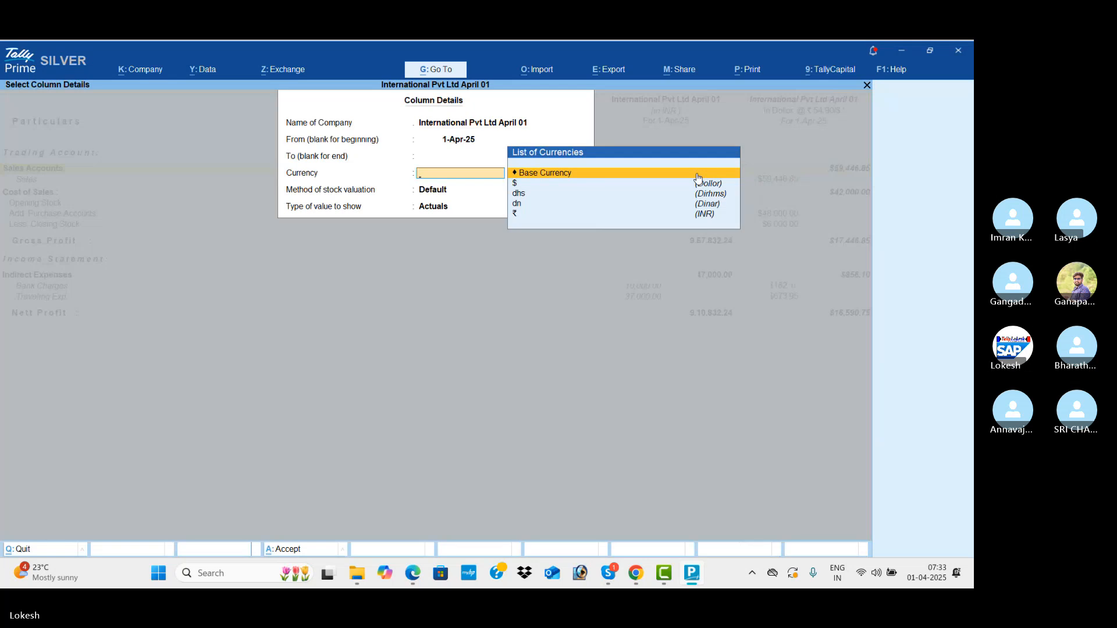
key("Down")
key("Down")
key("Return")
key("Return")
key("Return")
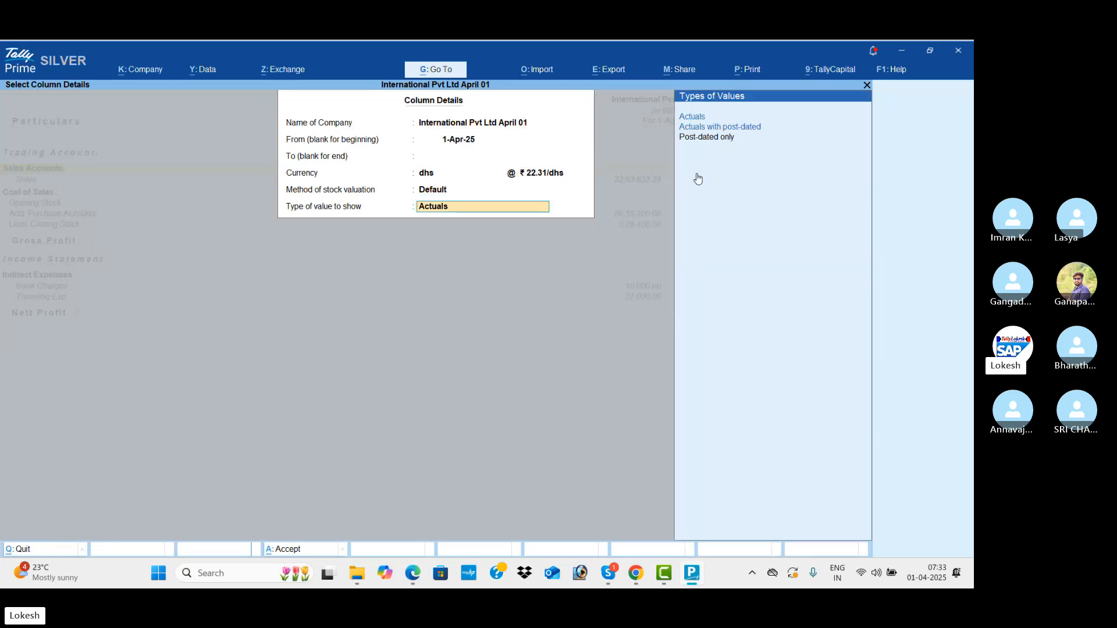
key("Return")
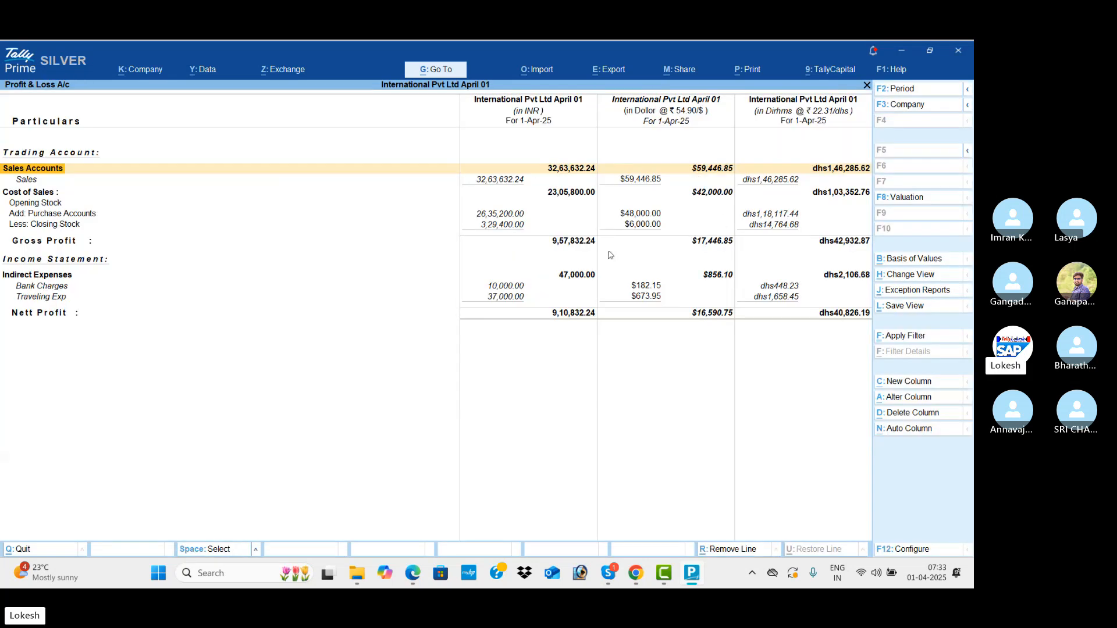
- Add a Profit & Loss column in dinars at ₹ 267.59/dn, examine the profit in each currency, and close the report
key("alt")
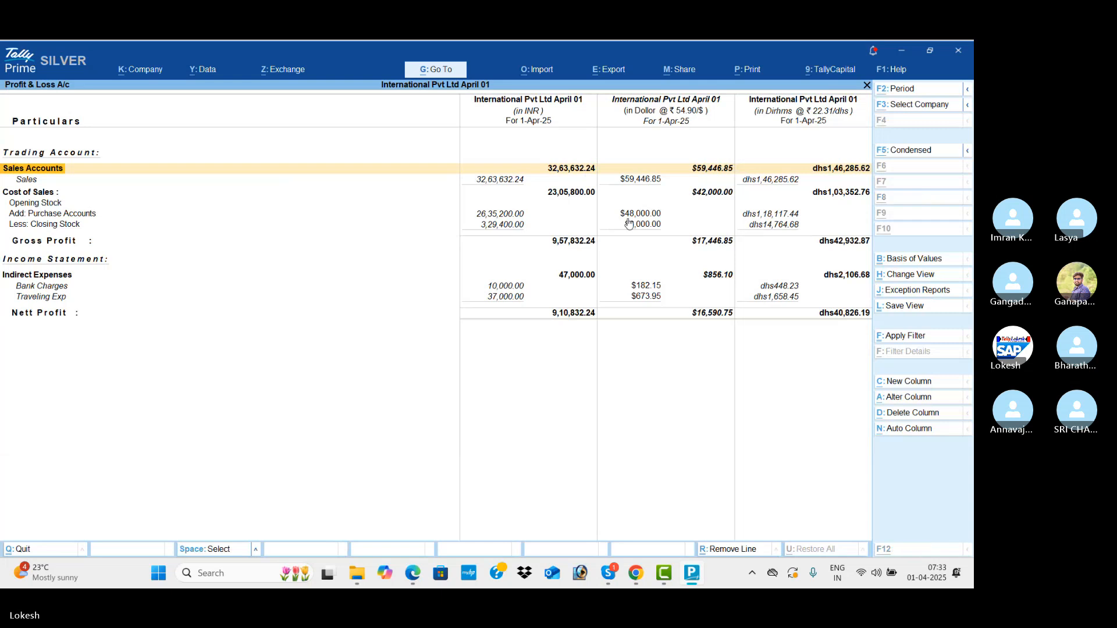
key("alt+c")
key("Return")
key("Return")
key("Return")
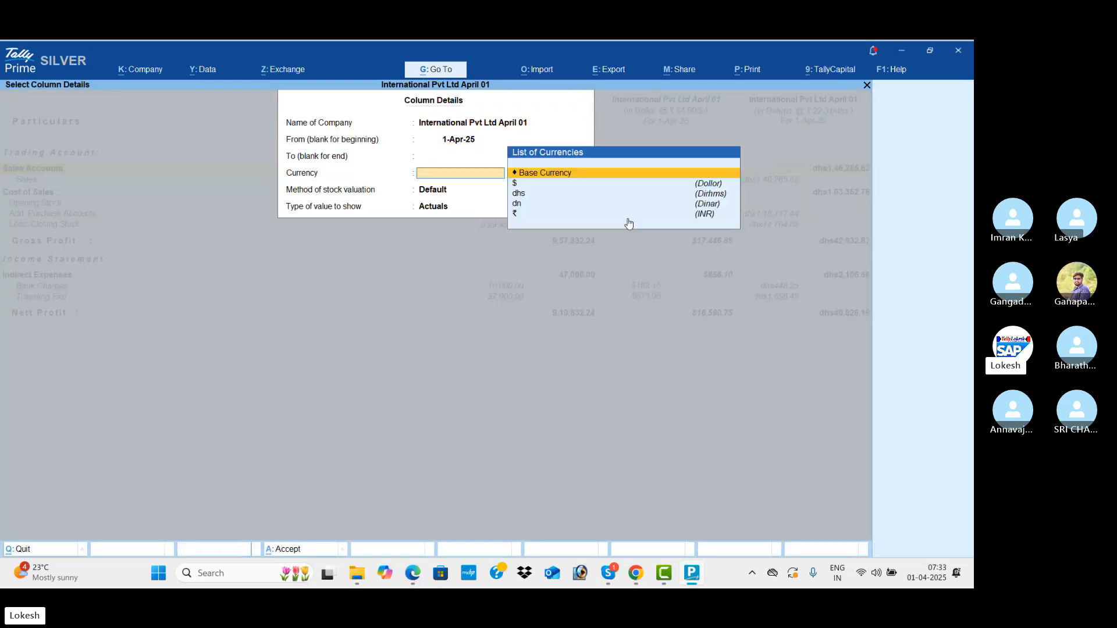
key("Down")
key("Down")
key("Down")
key("Return")
key("Return")
key("Return")
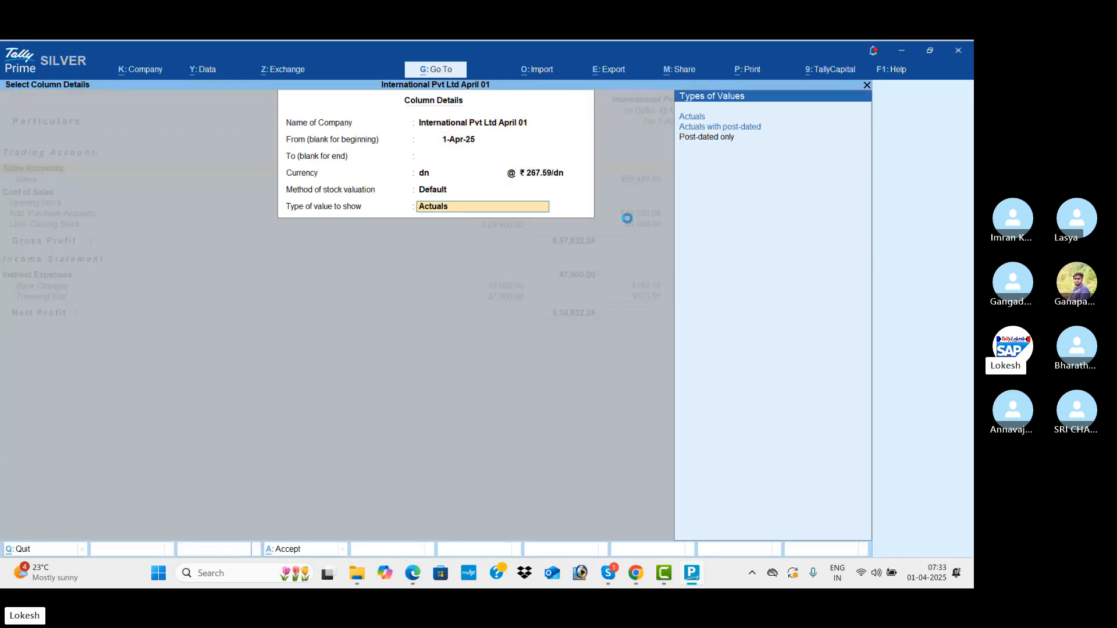
key("Return")
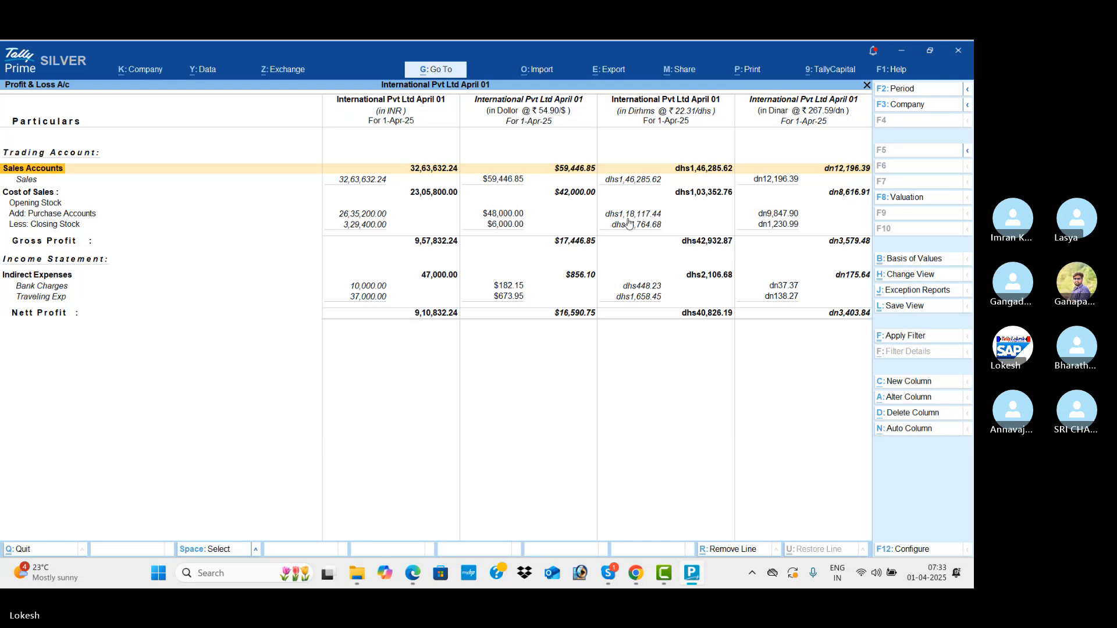
key("Escape")
- Open the Stock Summary, configure it to show goods inwards and goods outwards, check the HP Laptops quantities, and close it
key("Down")
key("Down")
key("Up")
key("Return")
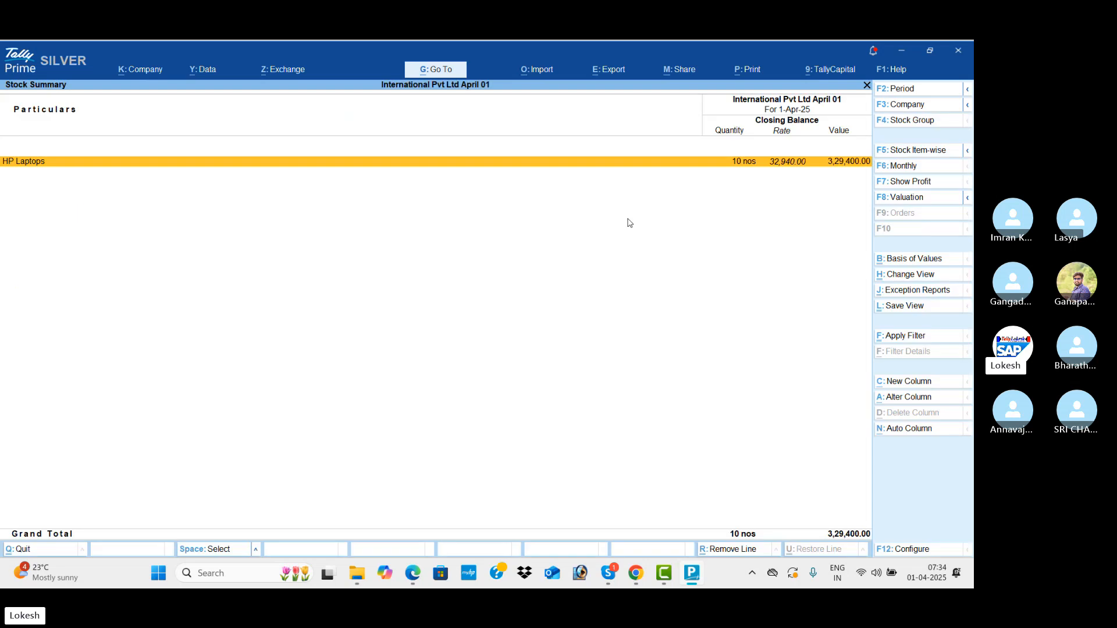
left_click(929, 553)
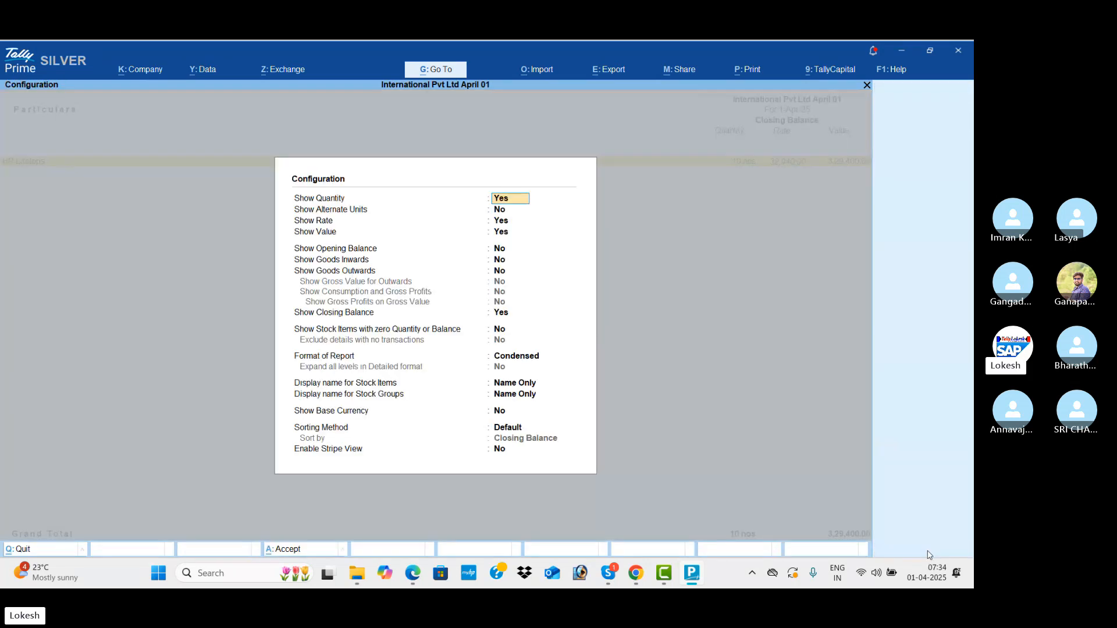
key("Down")
key("Down")
key("Down")
key("Down")
key("Down")
type("y")
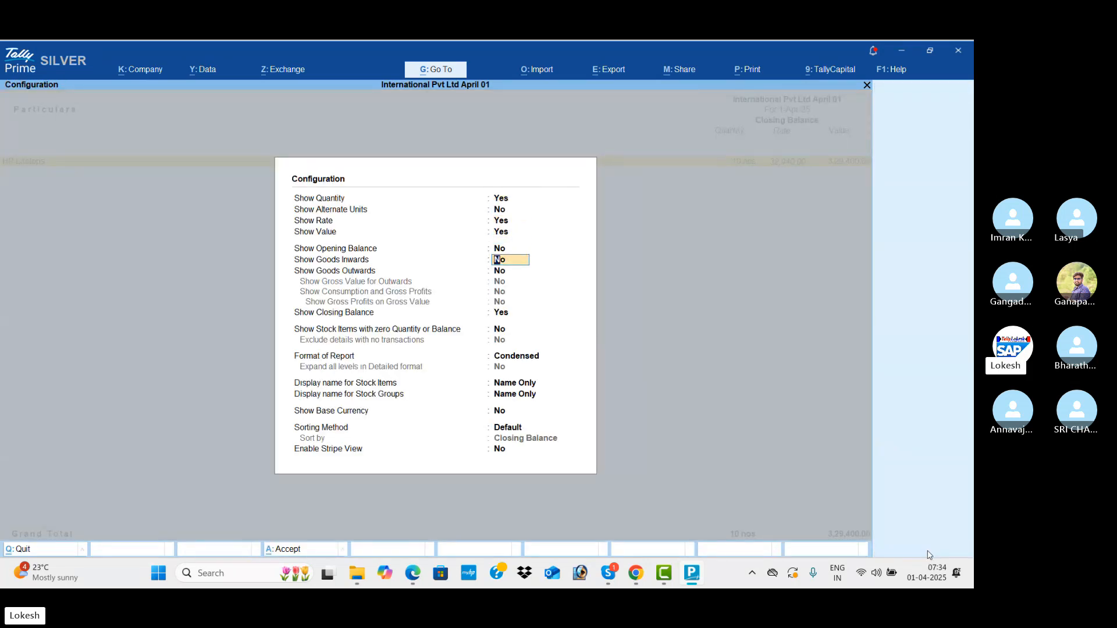
key("Return")
type("y")
key("Return")
key("ctrl+a")
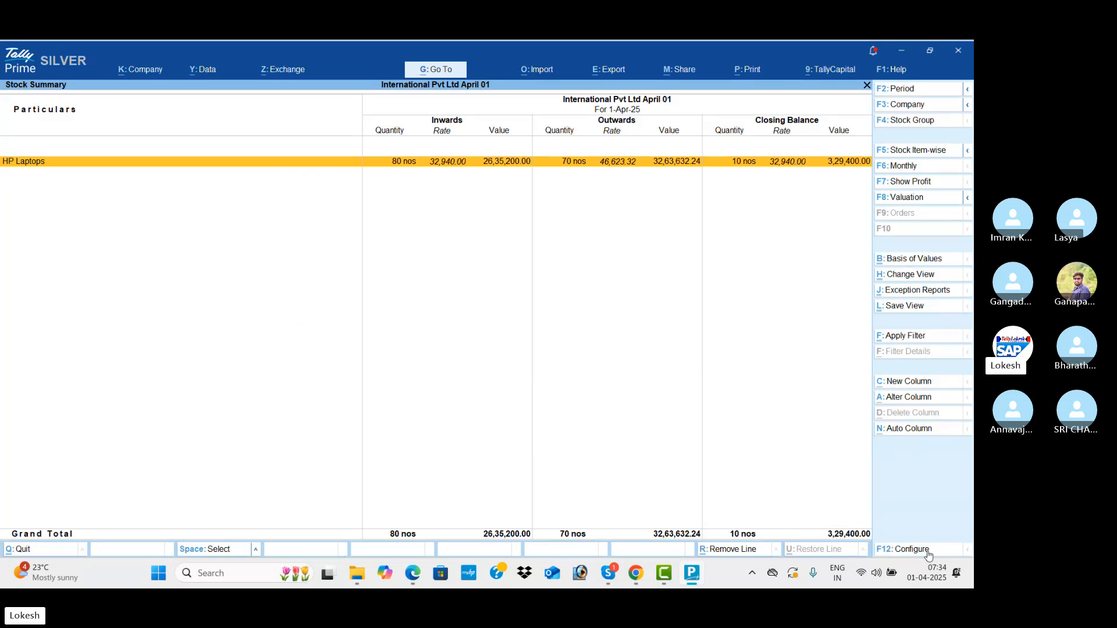
key("Escape")
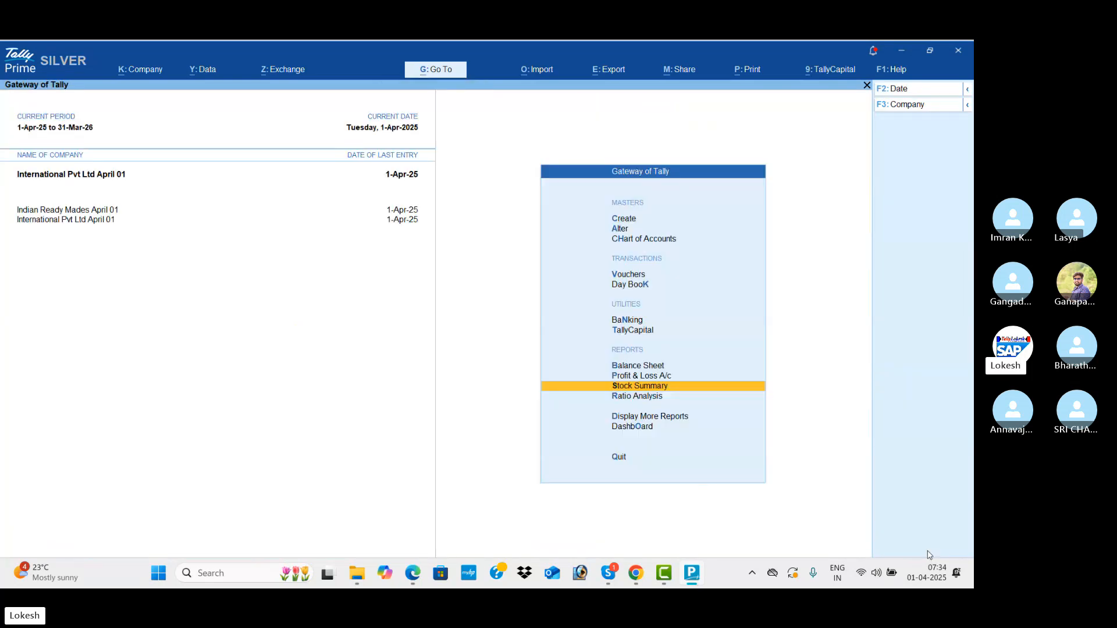
- Open the company Dashboard, look over its sales, purchase and trading tiles, and close it
key("Down")
key("Down")
key("Down")
key("Return")
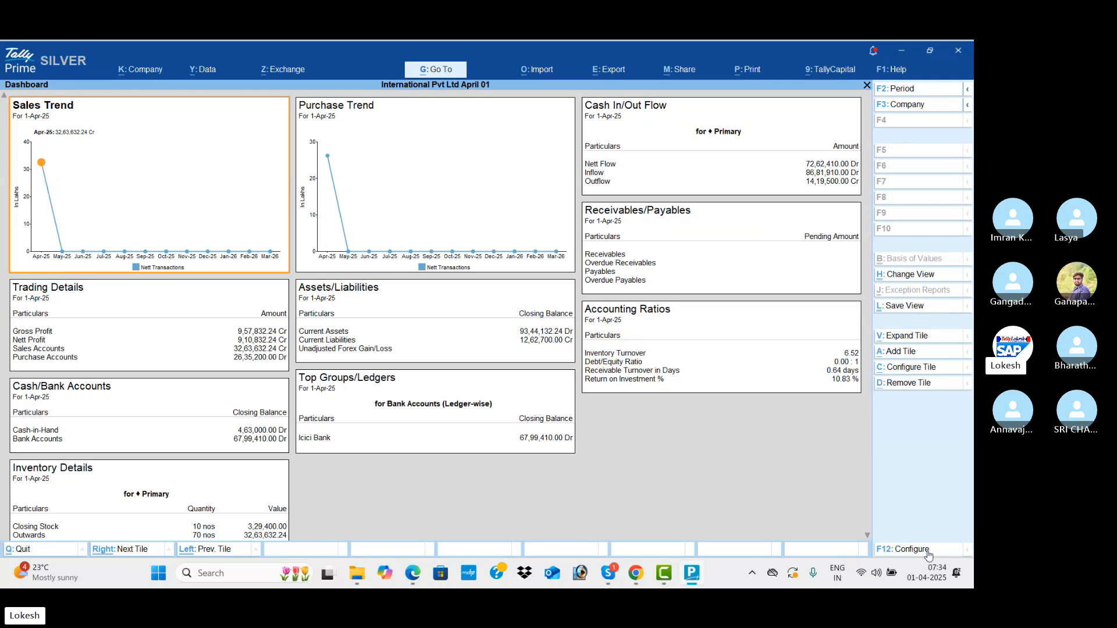
key("Escape")
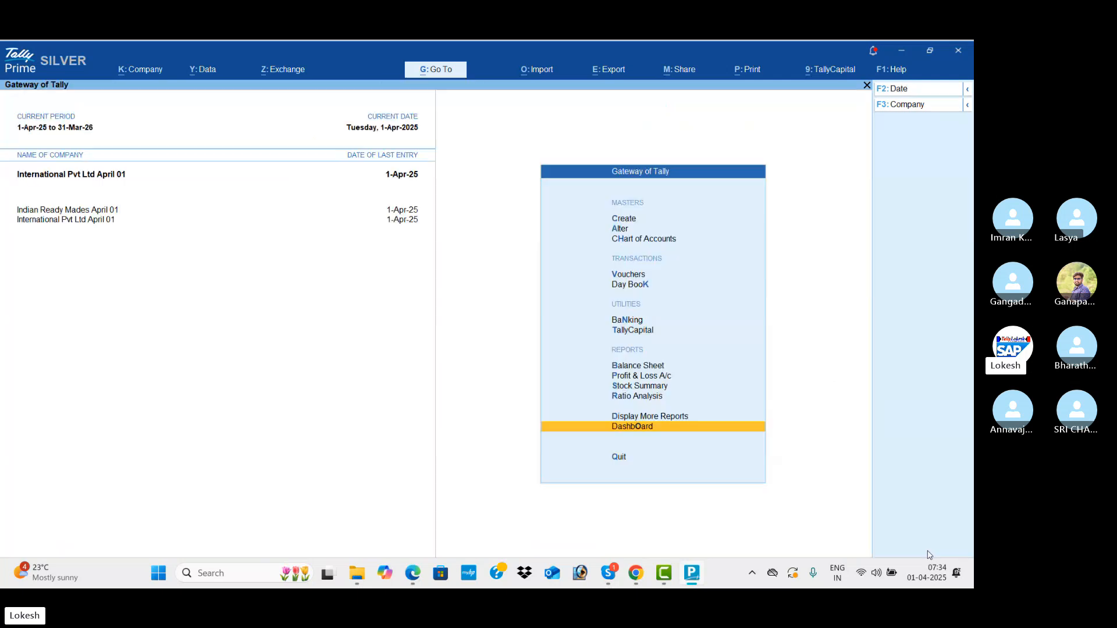
- Open the Trial Balance, examine its closing balances, and close it
key("Up")
key("Return")
key("Return")
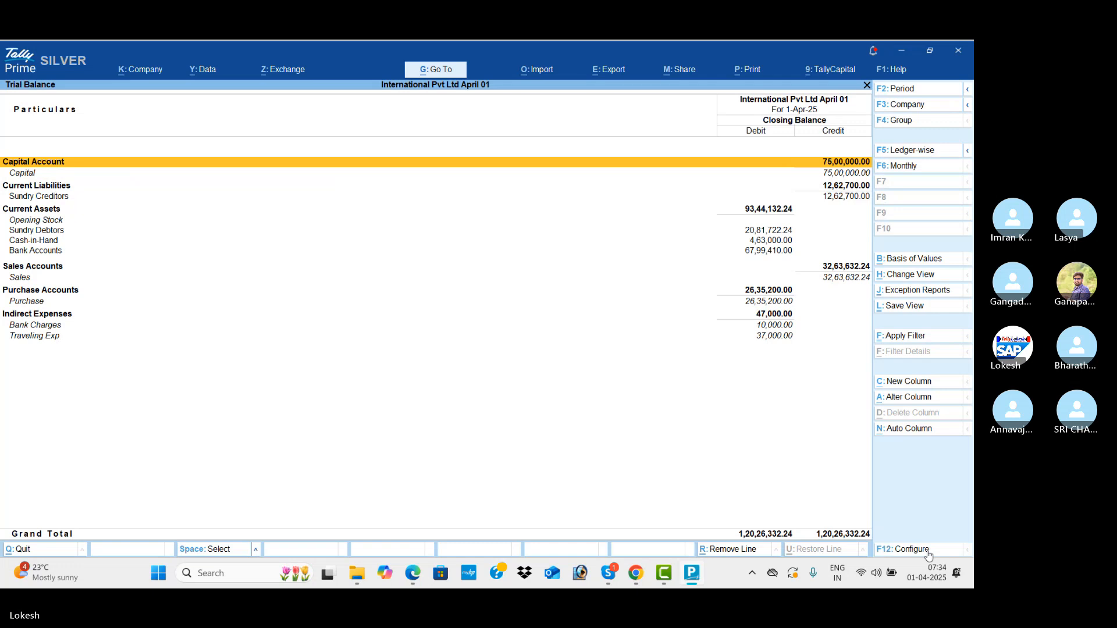
key("Escape")
- Open the Cash/Bank Summary from the account books, check the cash and Icici Bank balances, and close it
key("Down")
key("Down")
key("Down")
key("Down")
key("Down")
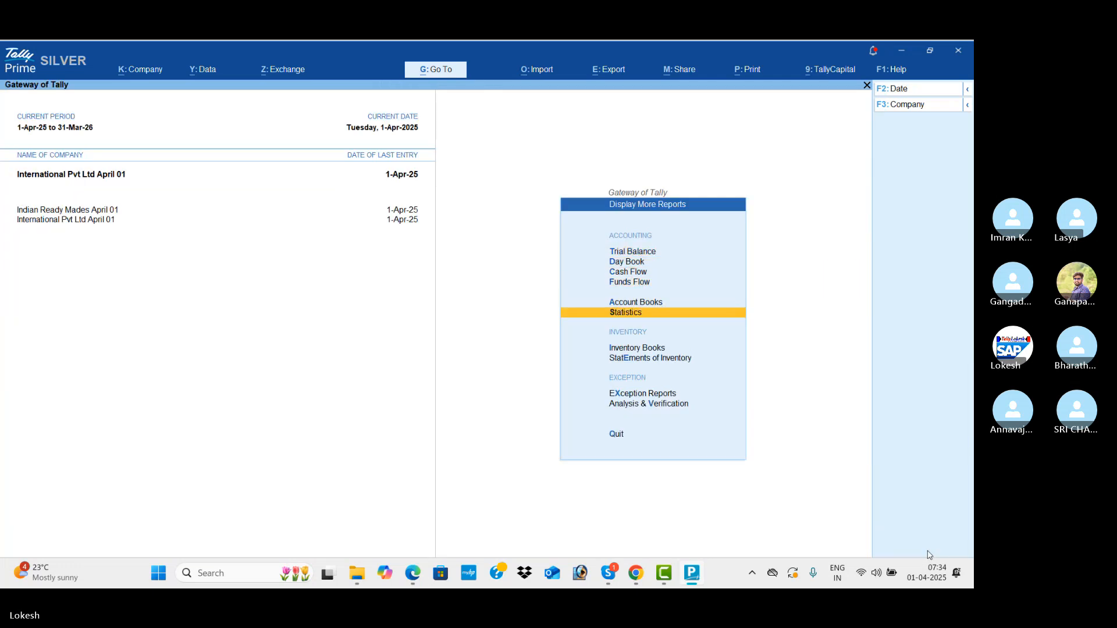
key("Up")
key("Return")
key("Return")
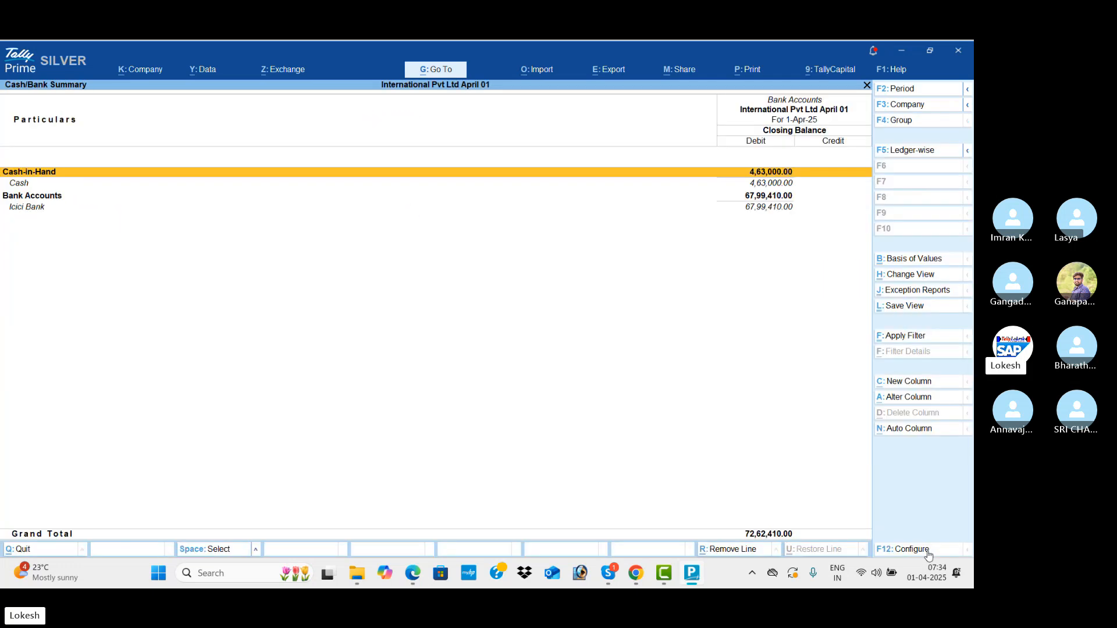
key("Escape")
- Open the Purchase Register from the account books, look it over, and close it
key("Down")
key("Down")
key("Down")
key("Down")
key("Down")
key("Down")
key("Down")
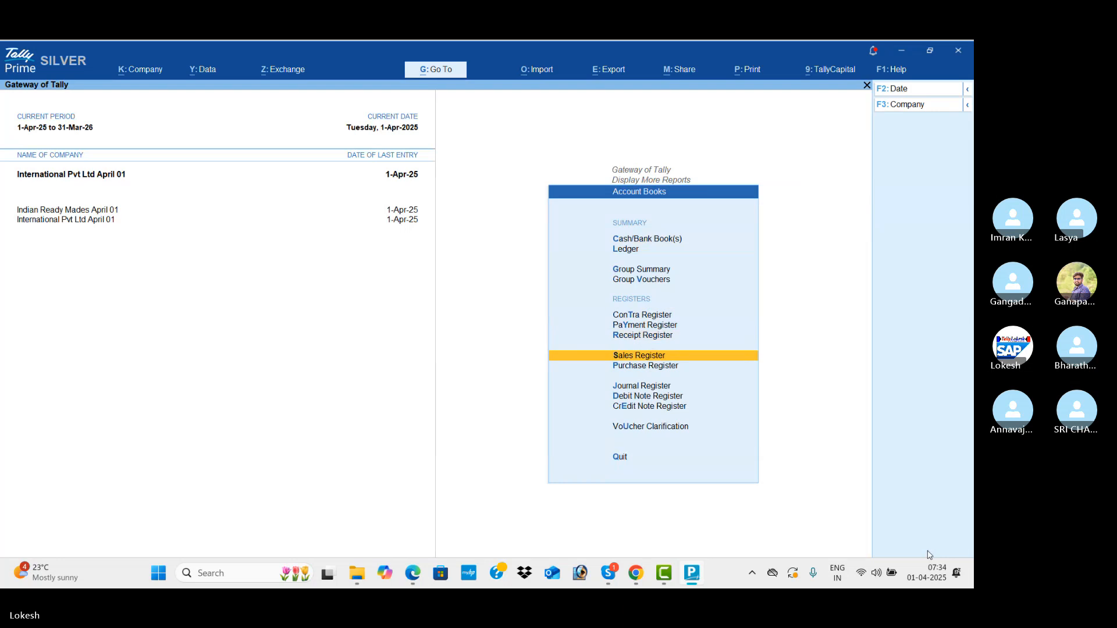
key("Down")
key("Return")
key("Escape")
- Open the Sales Register, check the monthly sales figures and chart, and close it
key("Up")
key("Return")
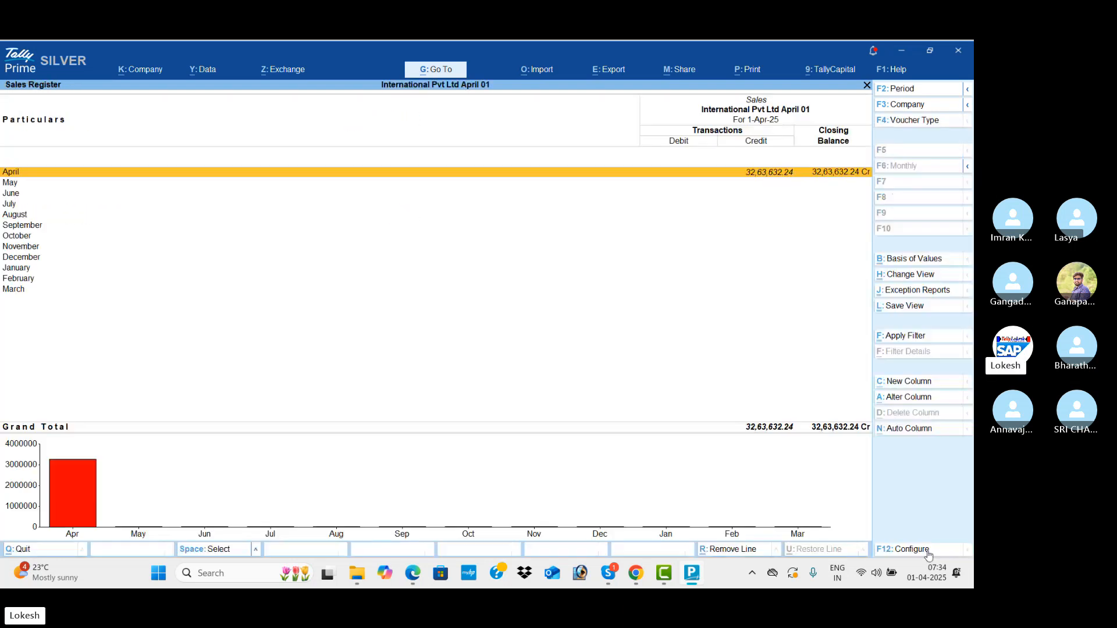
key("Escape")
- Open the Receipt Register, view its April vouchers, and leave the account books
key("Up")
key("Return")
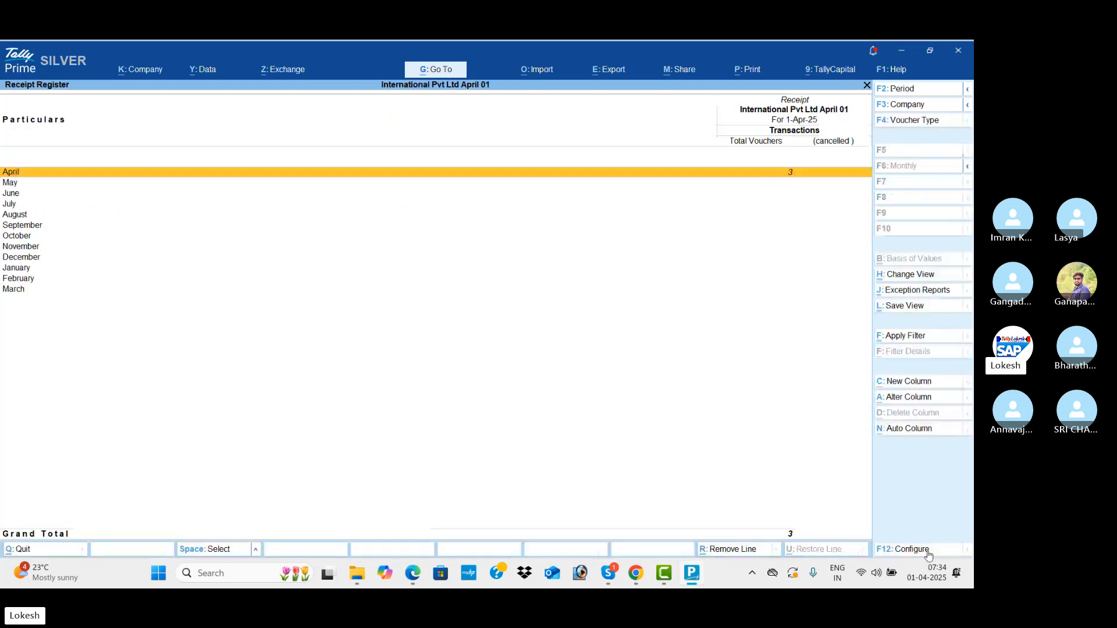
key("Return")
key("Escape")
key("Escape")
key("Escape")
key("Escape")
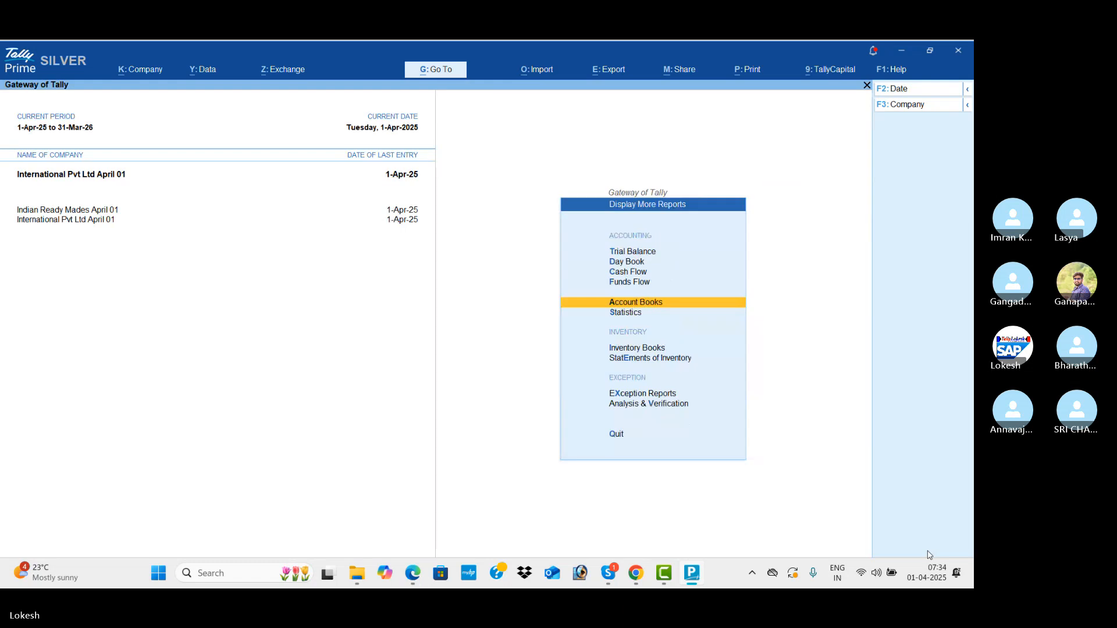
- Switch to the Skype call window
key("alt+Tab")
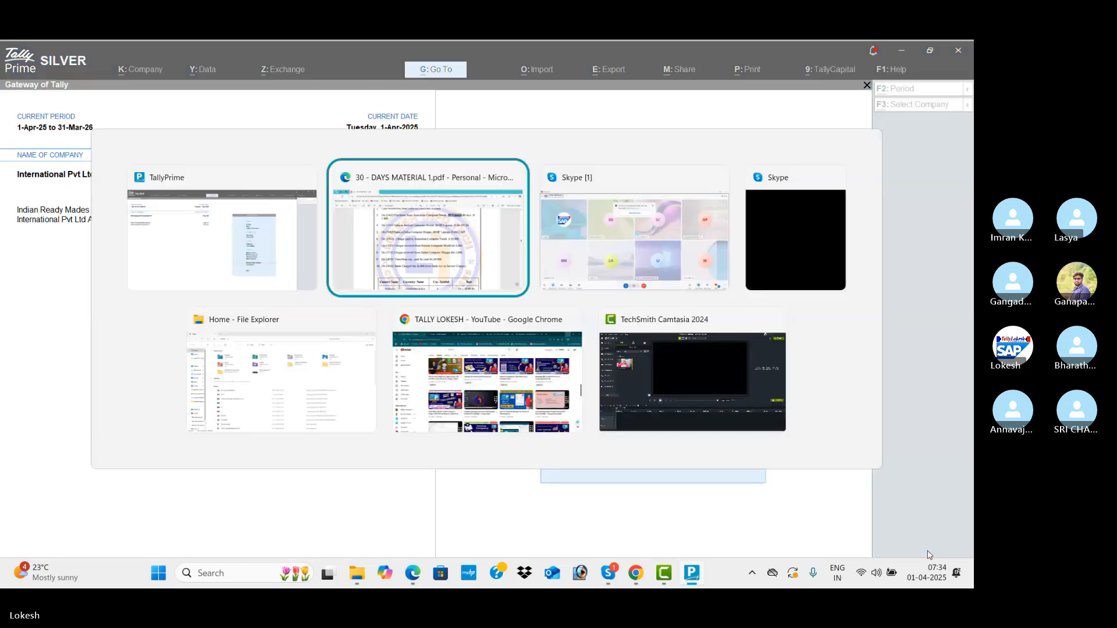
key("alt+Tab")
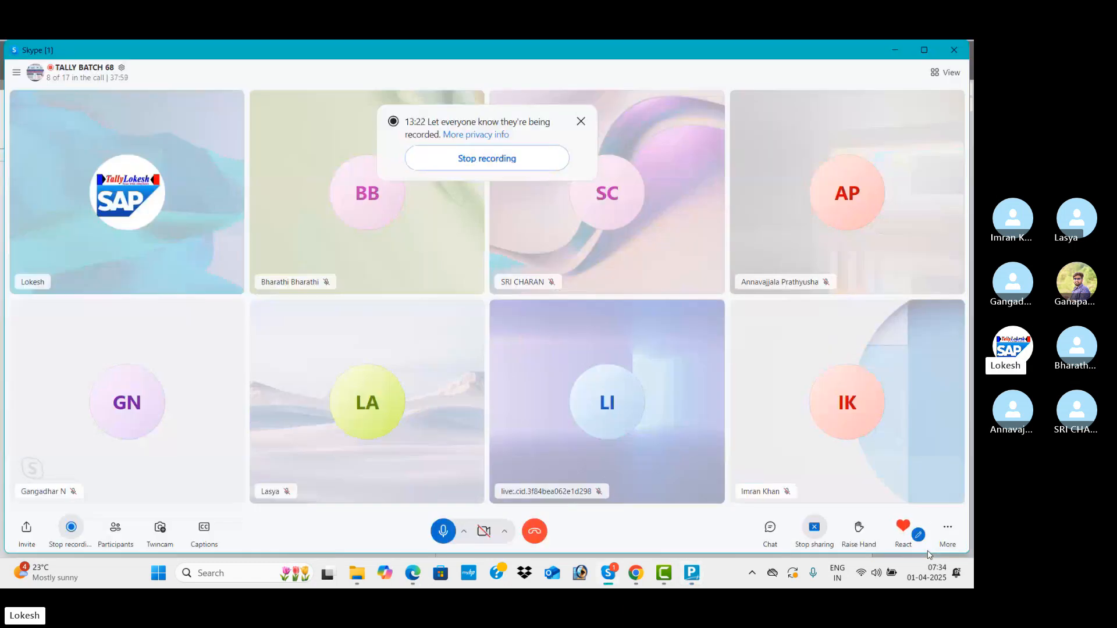